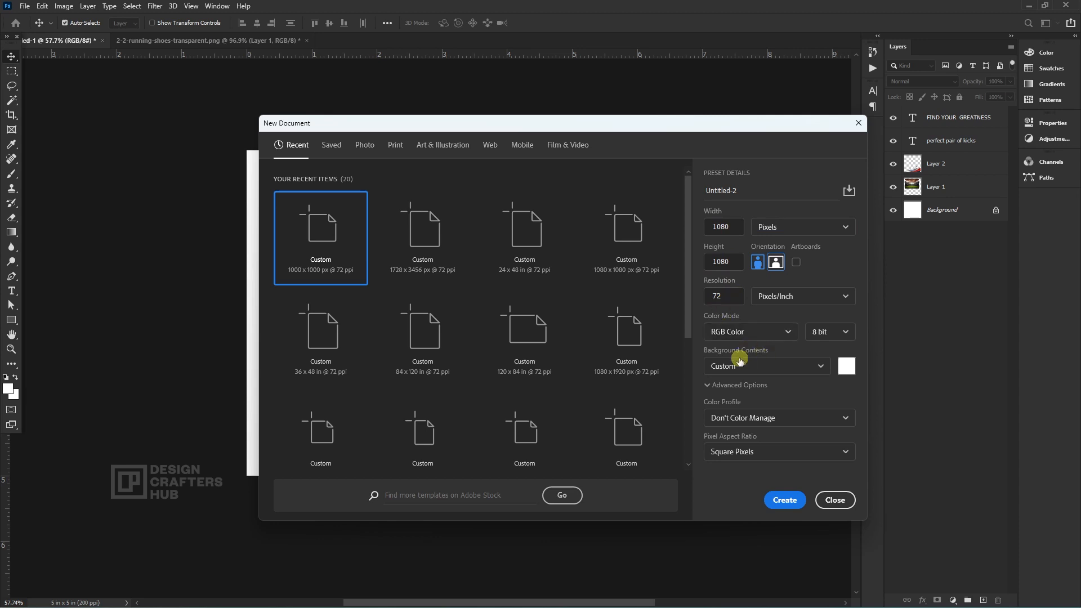
- Create a new 1080 x 1080 px, 72 ppi RGB document using the Working RGB: sRGB IEC61966-2.1 color profile
click(748, 418)
click(760, 346)
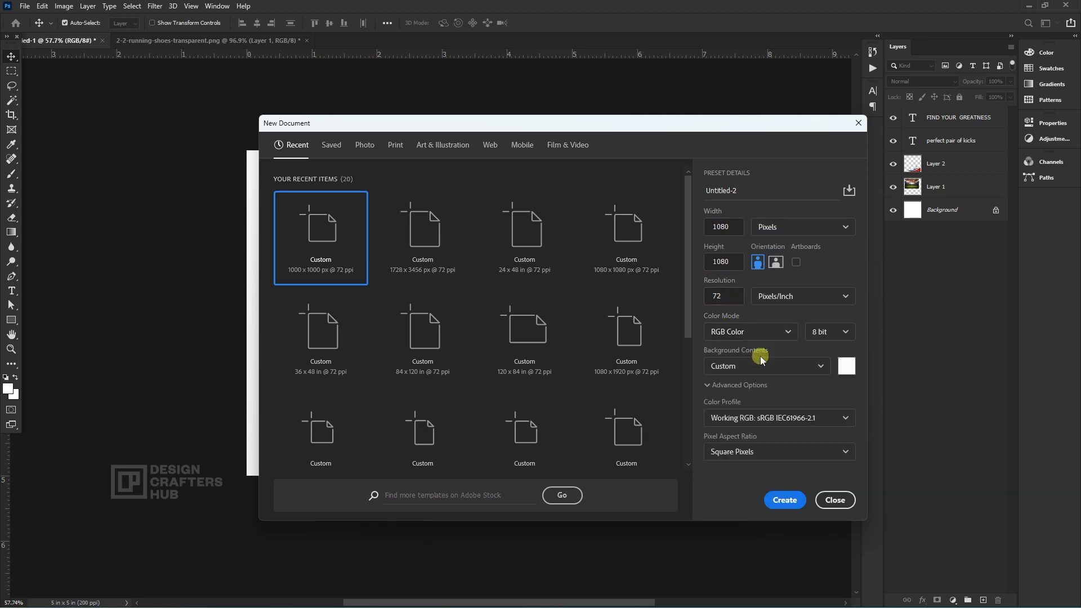
click(785, 500)
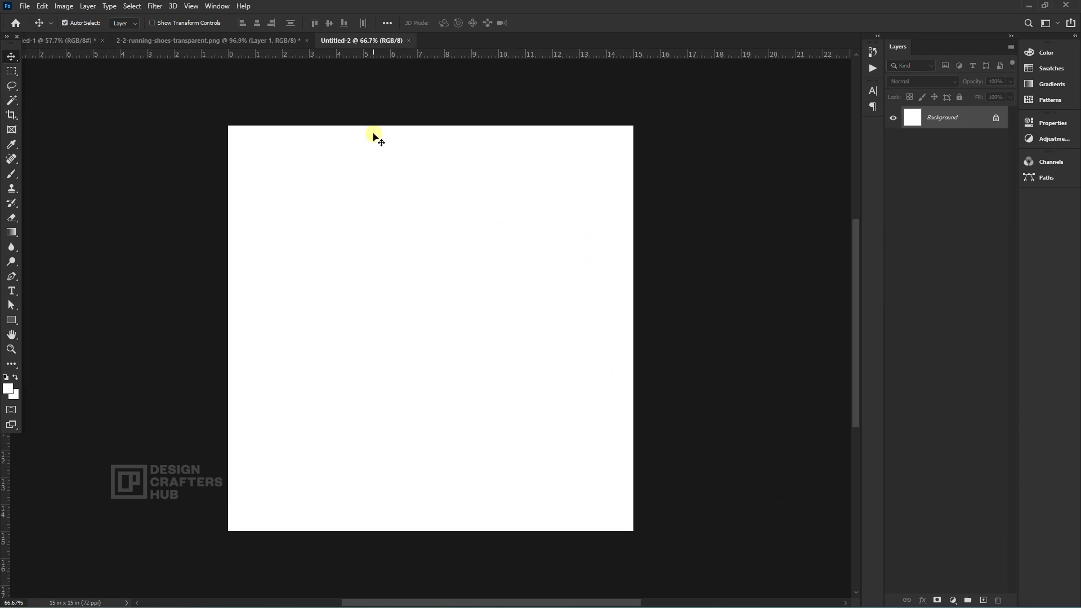
- Close the 2-2-running-shoes-transparent.png document without saving its changes
click(255, 41)
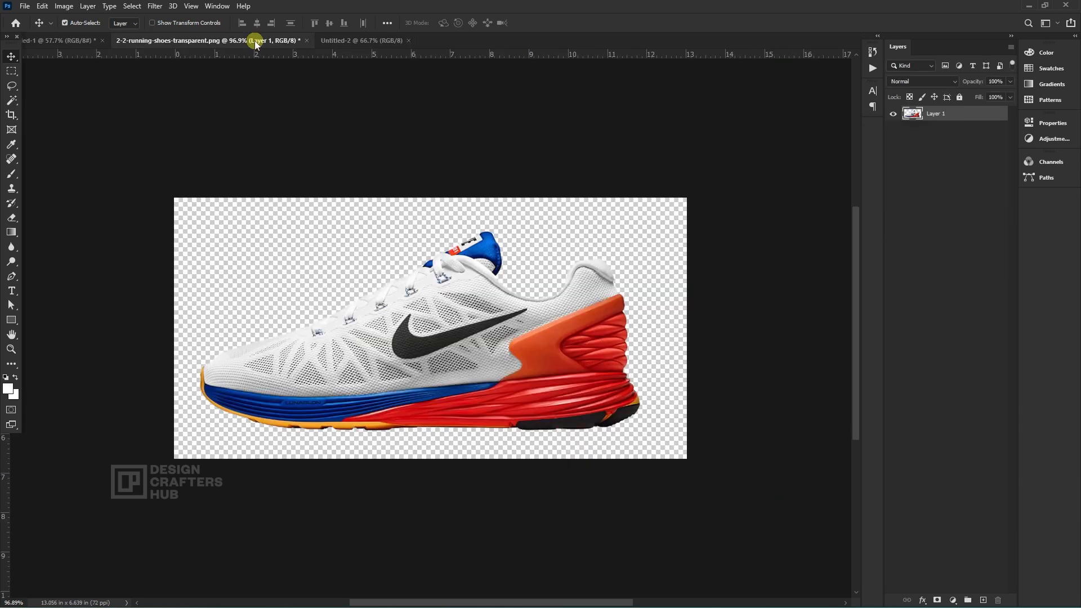
key(ctrl+w)
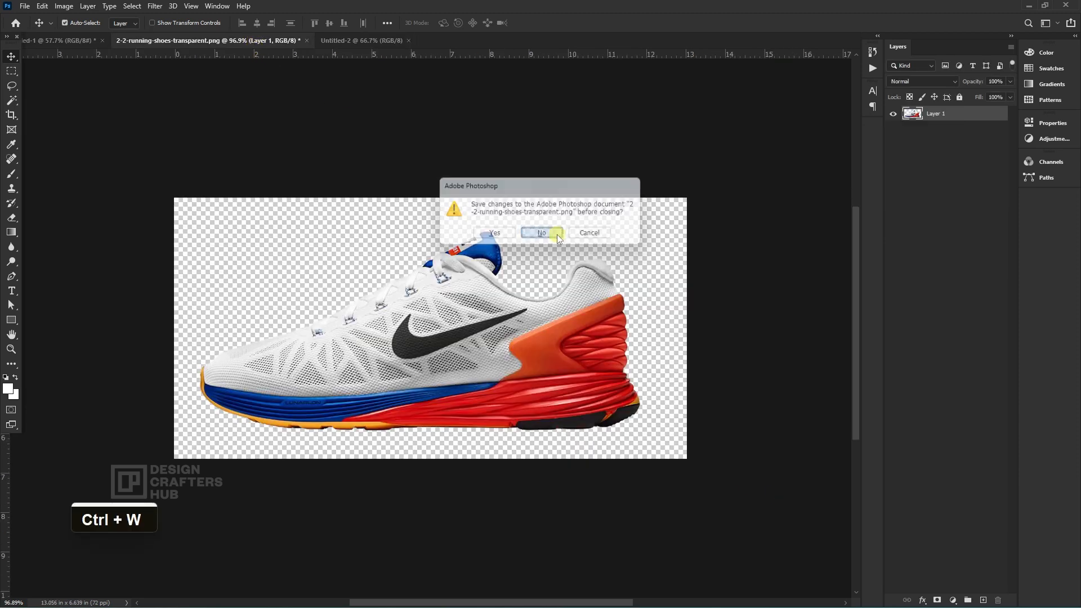
click(557, 236)
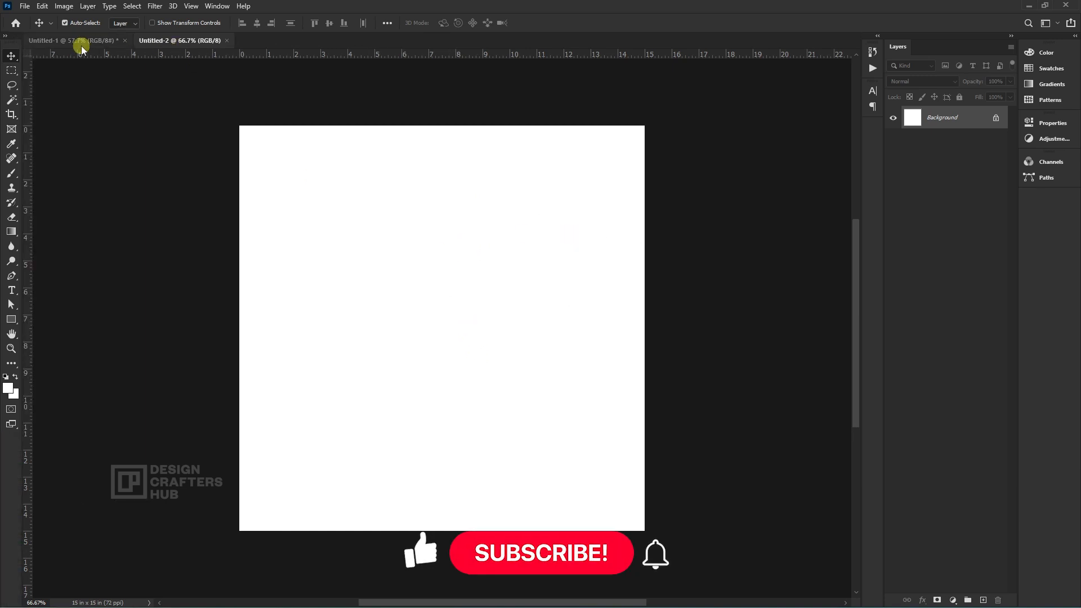
- Copy the stadium image from Untitled-1 into Untitled-2 and enlarge it to about 186%, centered horizontally and covering the canvas from its top edge
click(79, 42)
drag(483, 276, 426, 258)
key(ctrl+t)
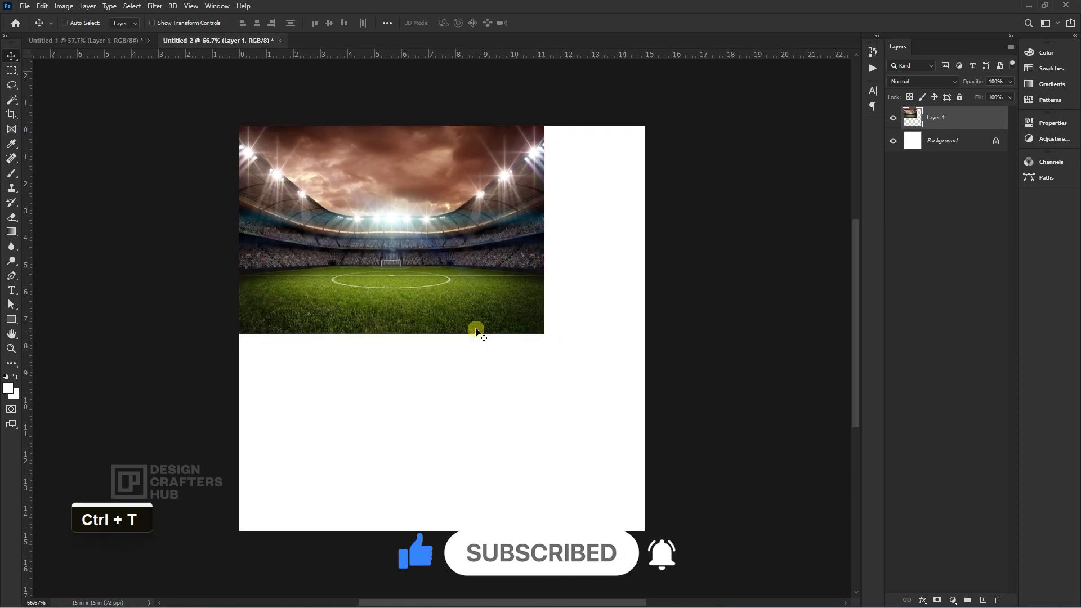
drag(544, 333, 639, 423)
drag(578, 326, 579, 376)
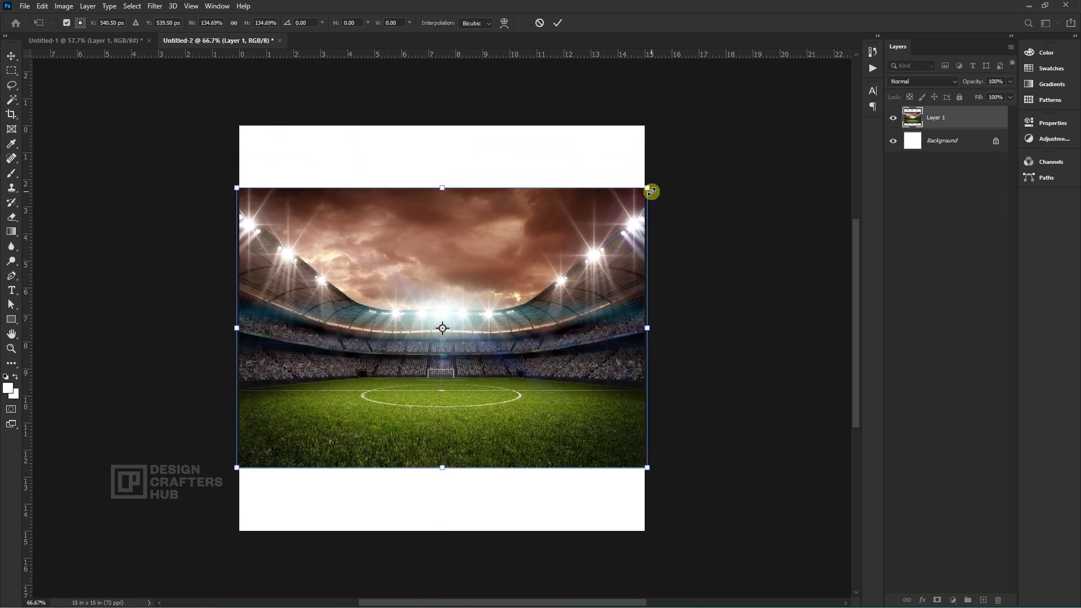
drag(646, 189, 701, 126)
drag(579, 333, 579, 289)
drag(708, 481, 720, 490)
drag(606, 447, 606, 444)
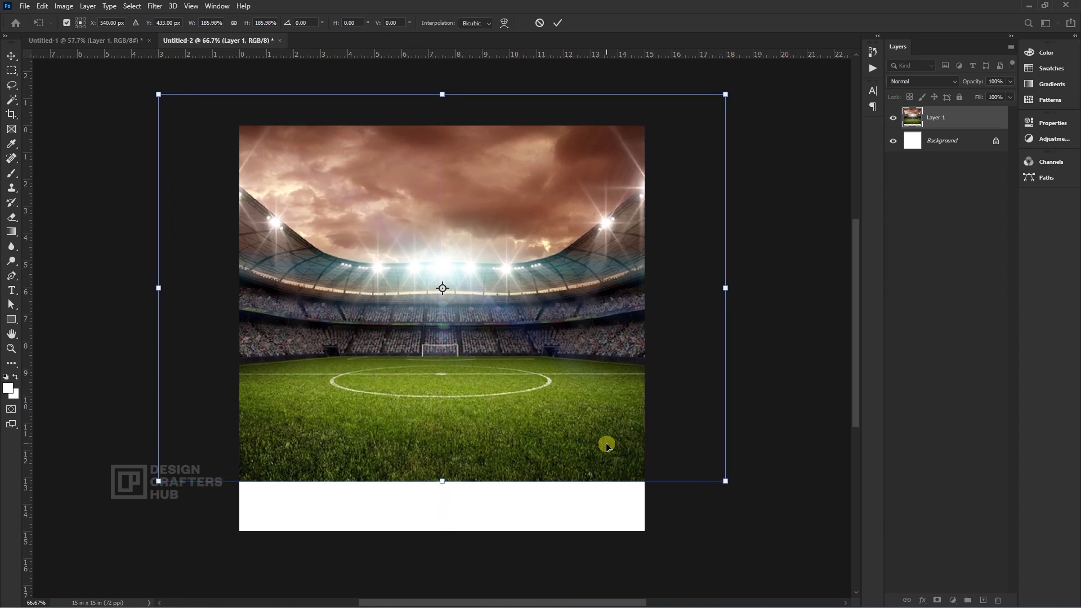
key(Return)
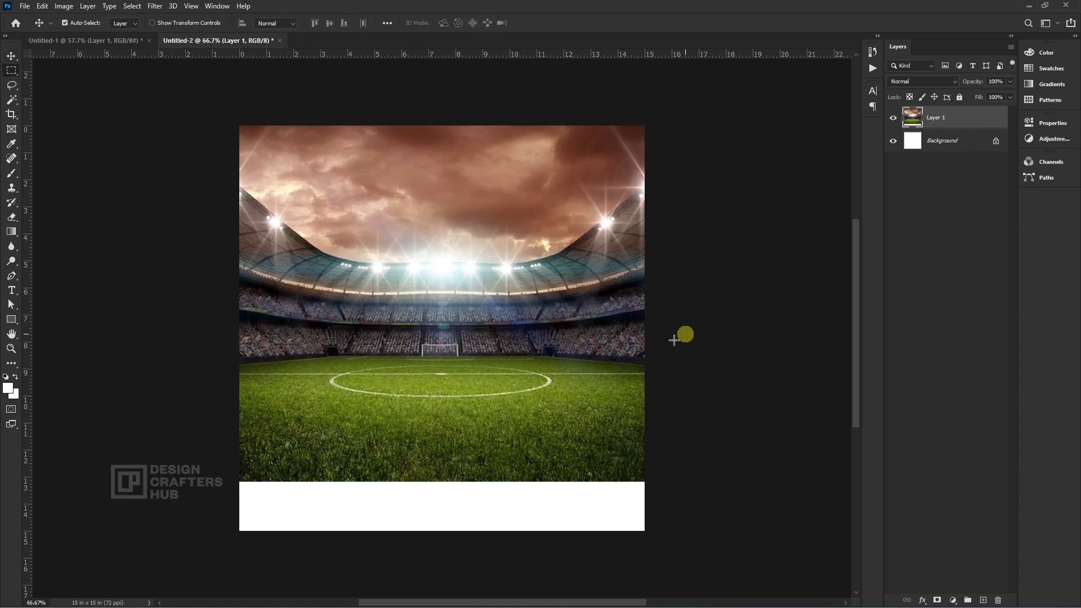
- Duplicate the stadium layer, shift the copy down over the blank strip of canvas, and place it beneath the original
scroll(227, 449, up, 1)
scroll(227, 449, down, 1)
key(ctrl+d)
key(v)
drag(542, 372, 543, 418)
key(ctrl+bracketleft)
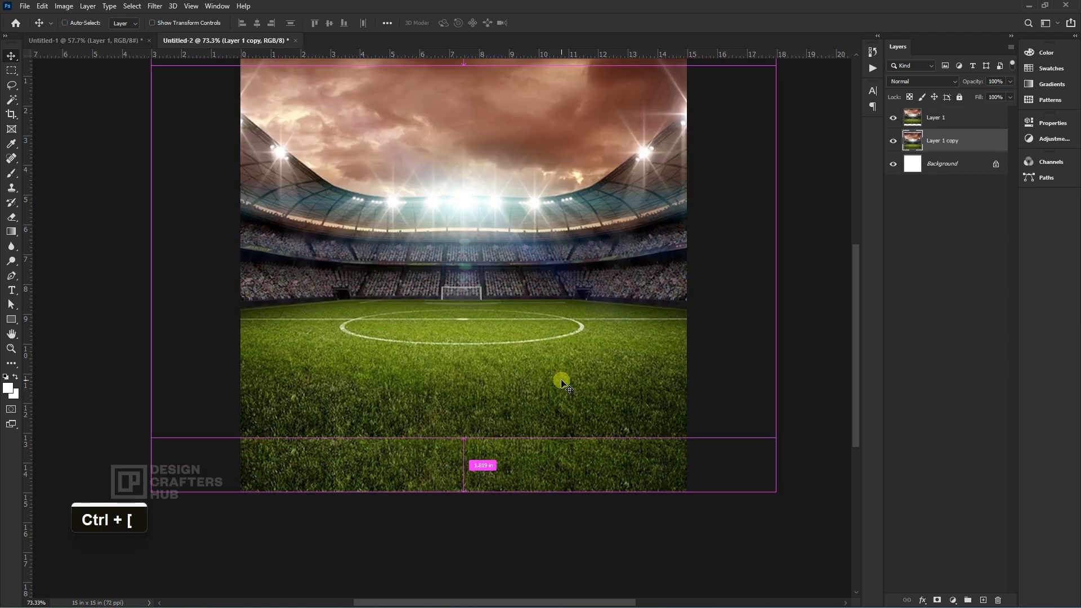
- Add a layer mask to the original stadium layer and softly erase along the grass seam to blend both layers
ctrl+click(539, 374)
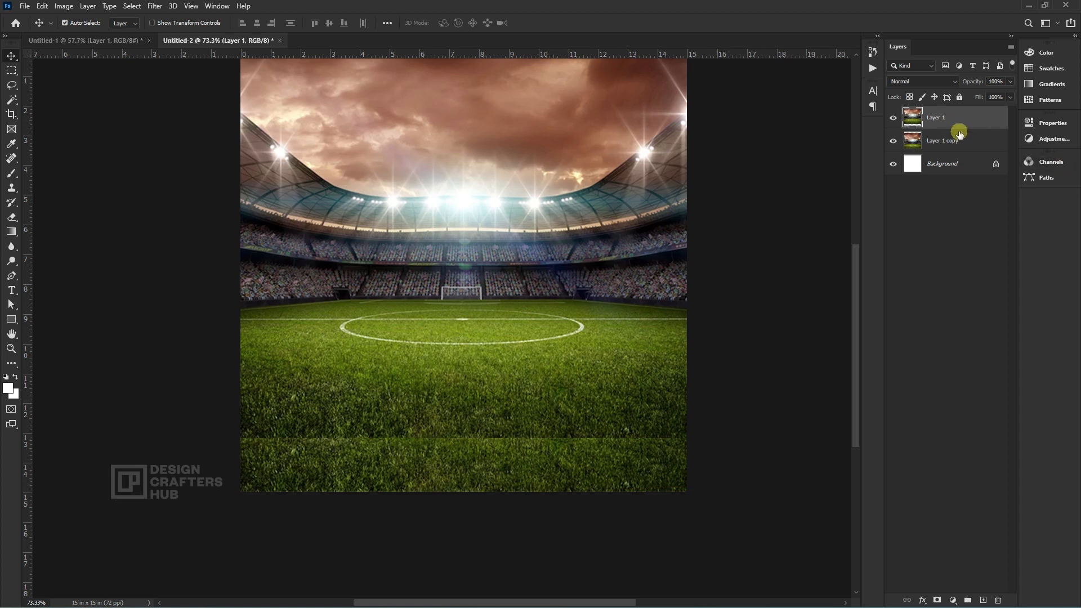
click(937, 599)
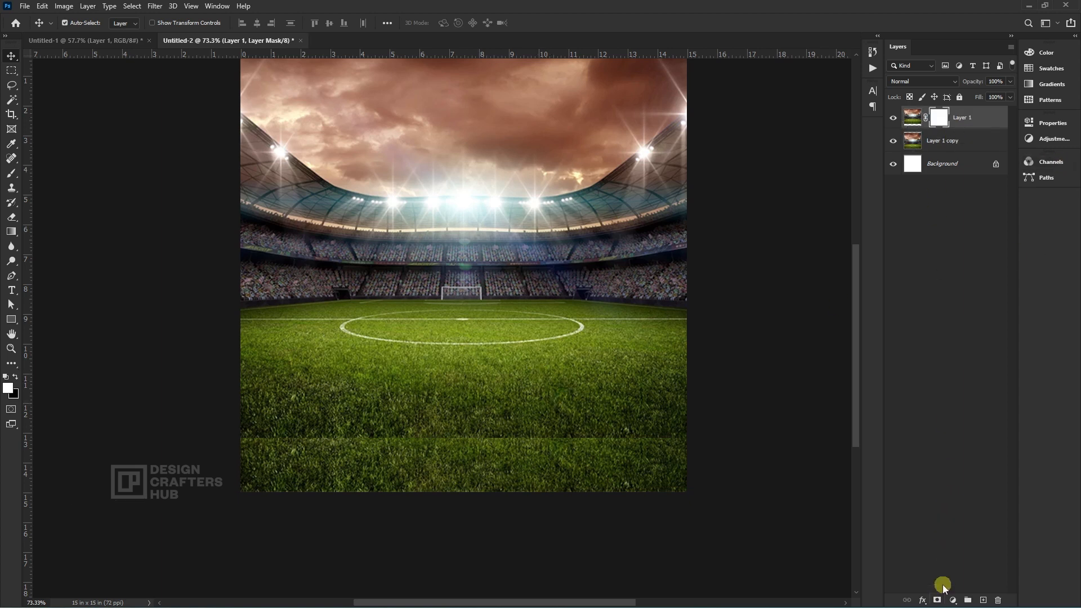
key(a)
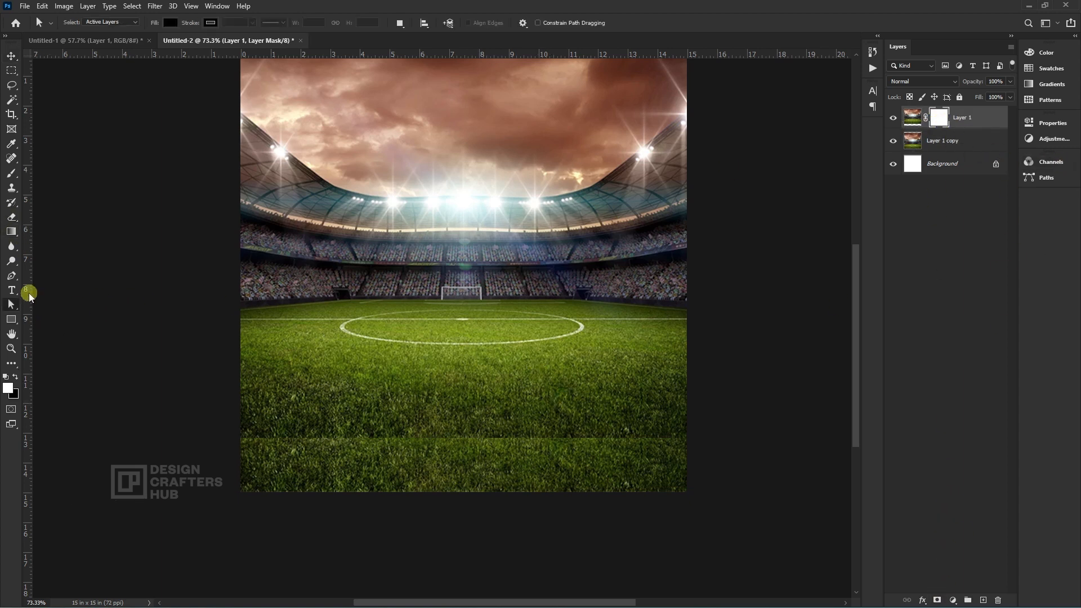
click(13, 162)
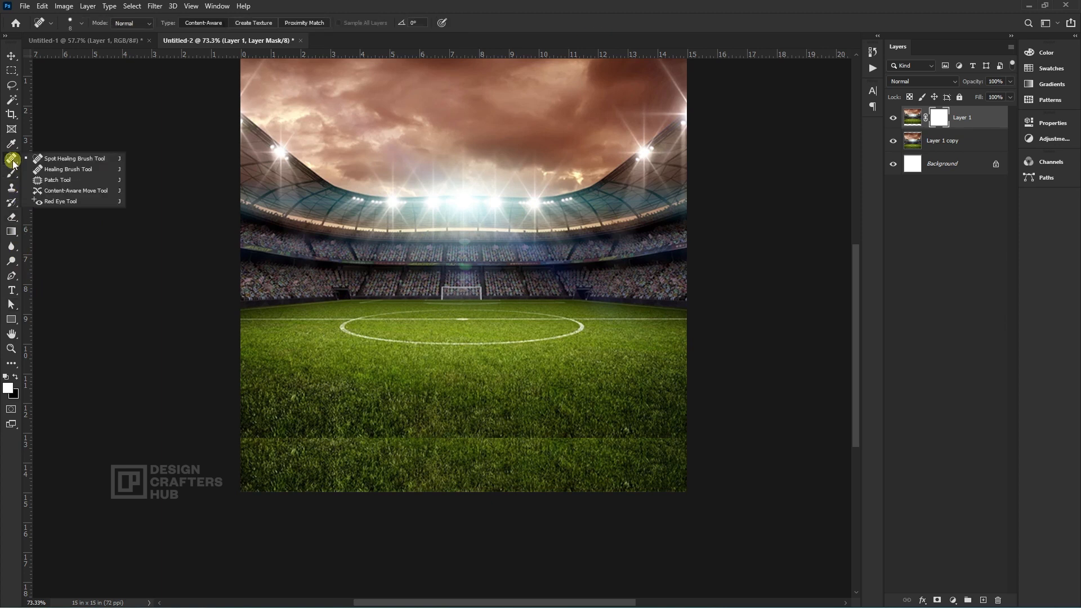
click(11, 217)
right_click(12, 217)
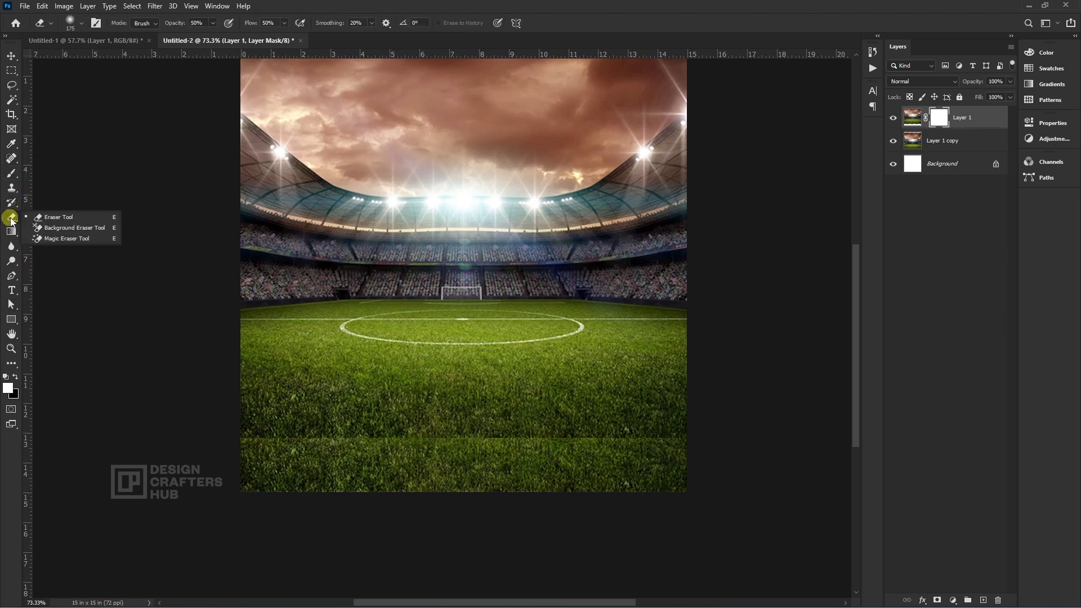
click(54, 216)
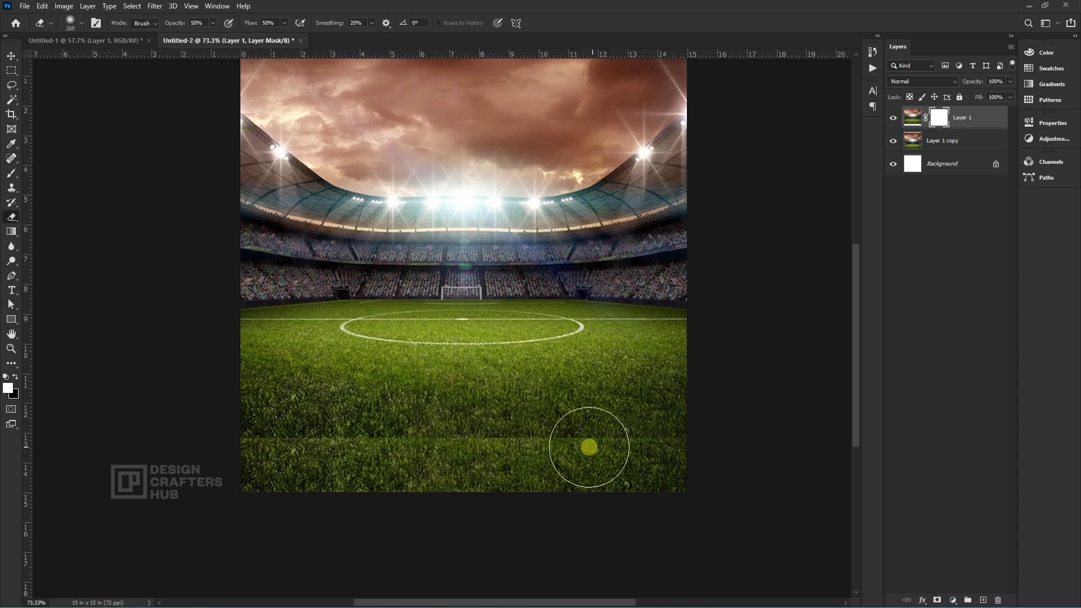
drag(683, 452, 313, 443)
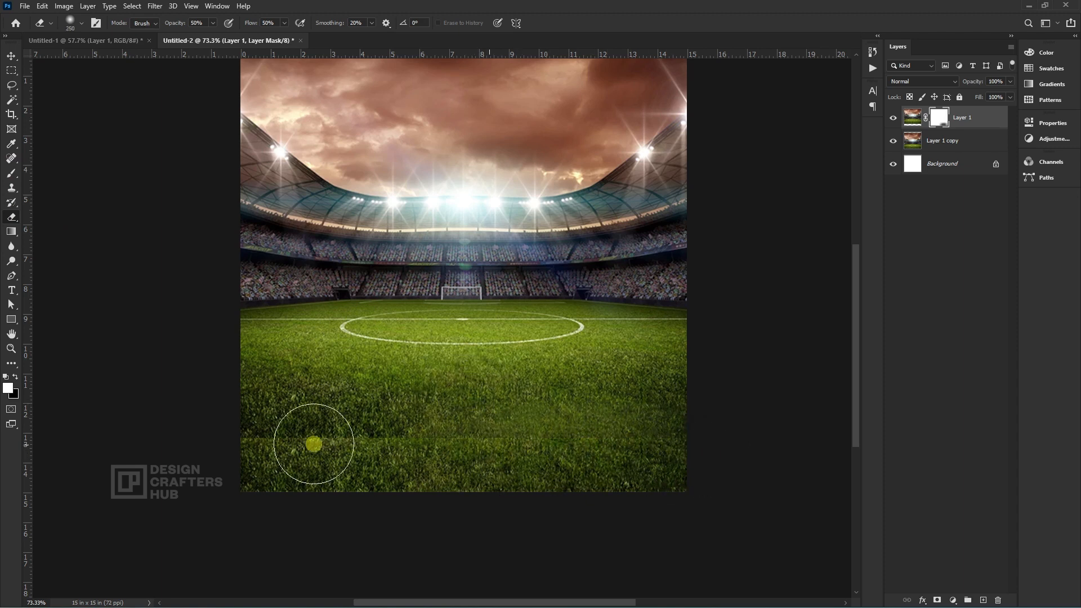
mouse_move(386, 448)
mouse_down()
mouse_move(217, 439)
mouse_move(237, 441)
mouse_up()
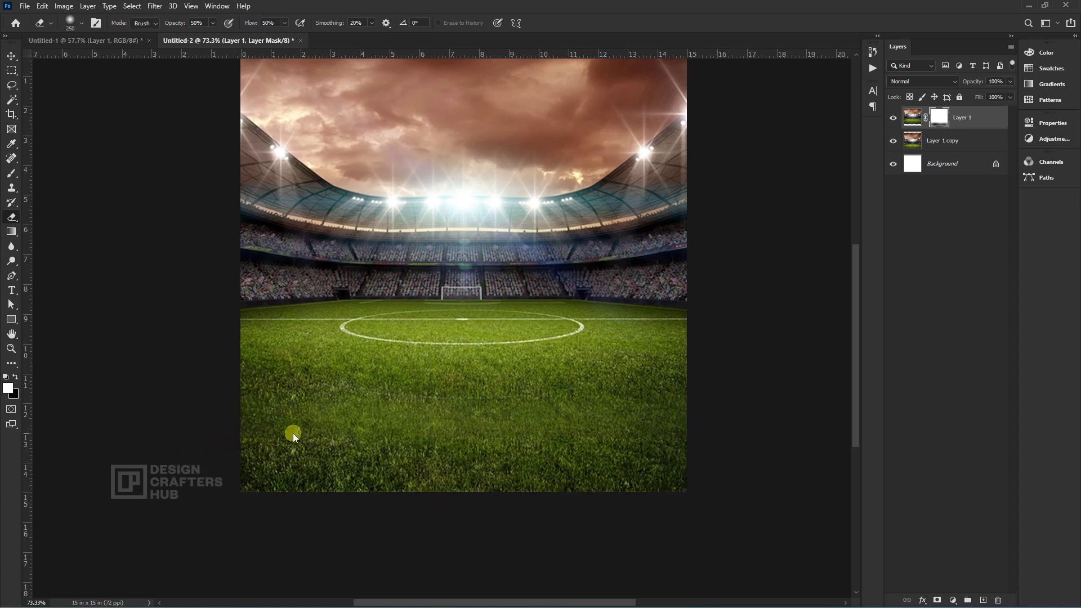
scroll(707, 367, down, 1)
key(x)
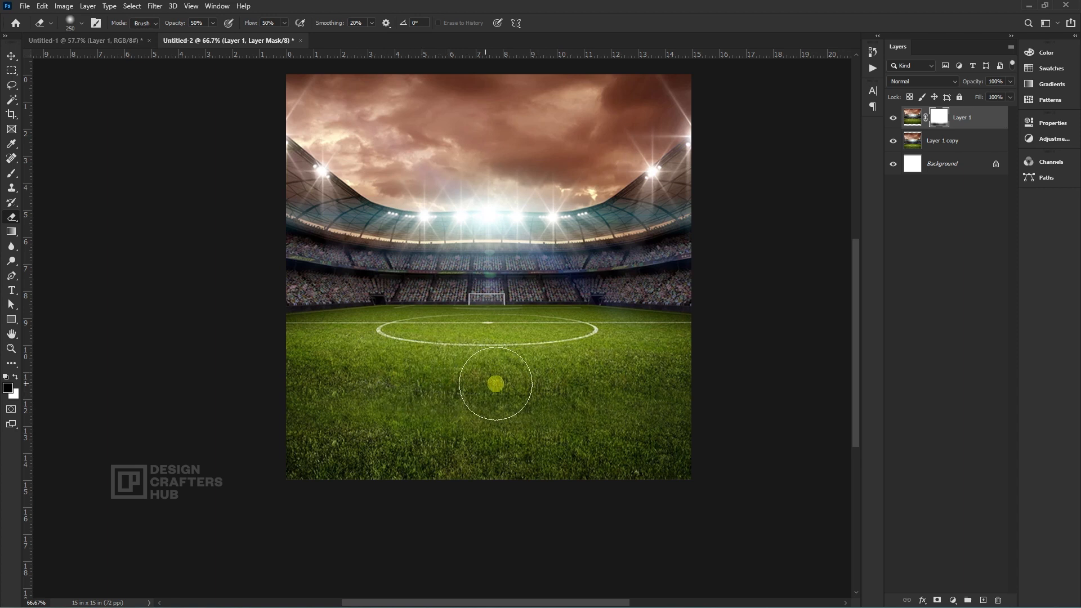
- Convert the two stadium layers together into a single smart object
shift+click(976, 145)
right_click(977, 142)
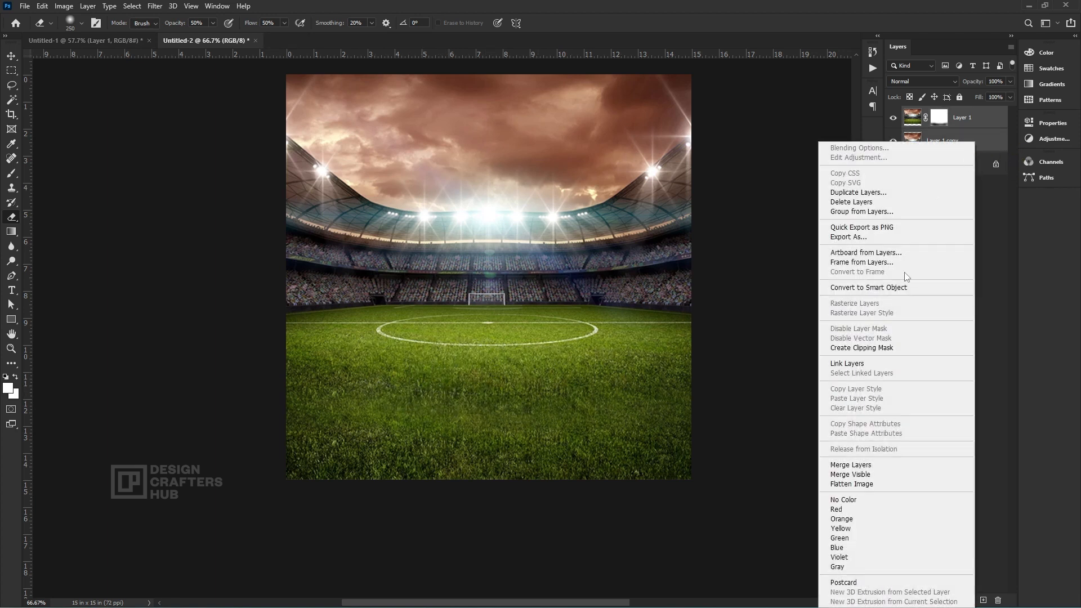
click(907, 291)
right_click(957, 119)
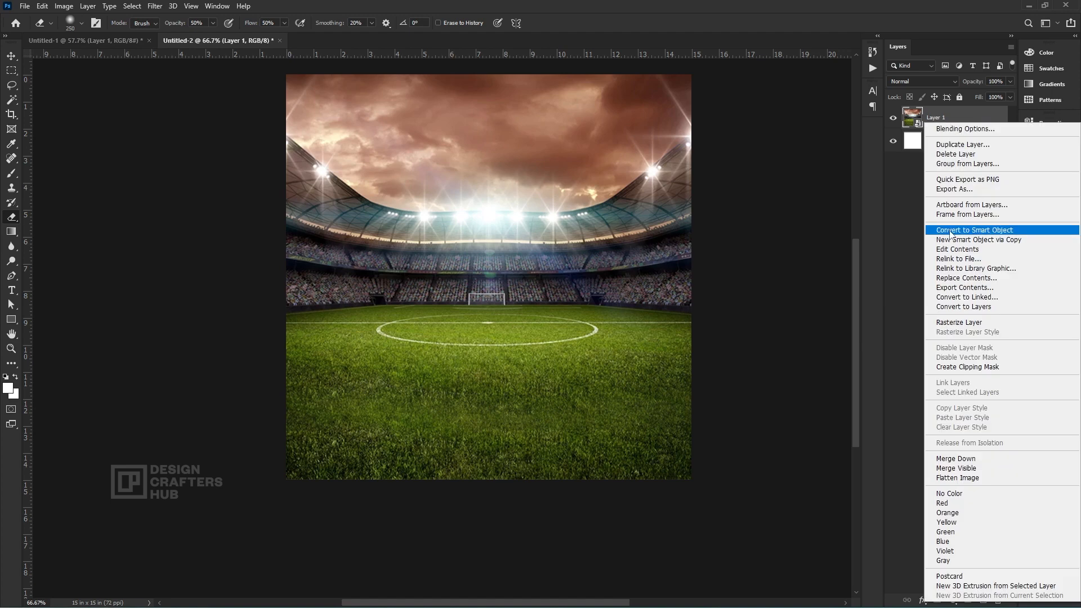
click(574, 322)
scroll(583, 326, down, 3)
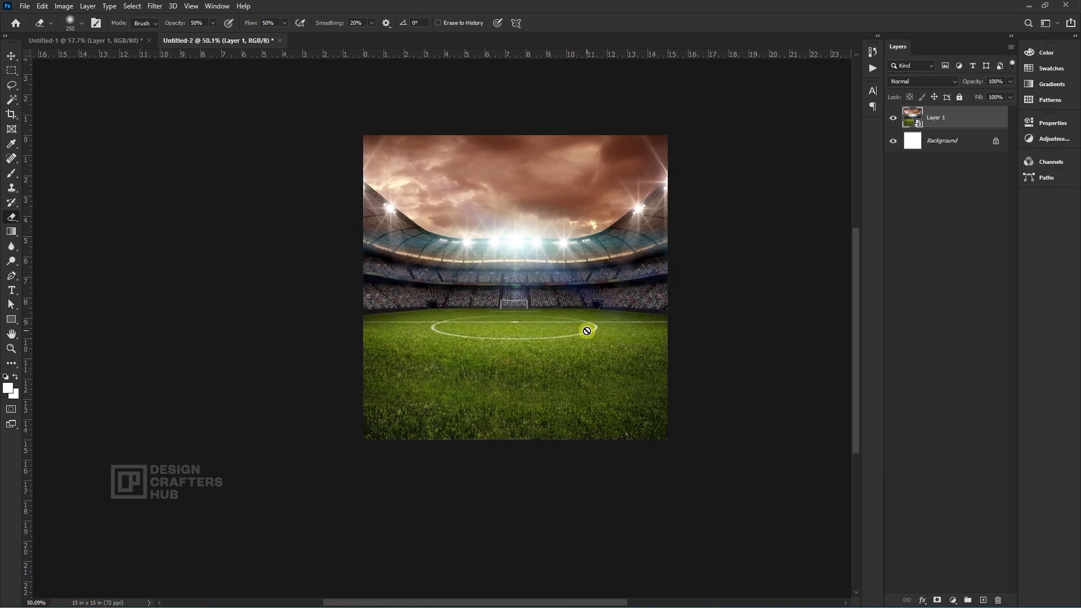
- Copy the running shoe from Untitled-1 into the stadium document, place it over the pitch, and convert it to a smart object
scroll(588, 331, up, 1)
drag(565, 289, 535, 356)
click(144, 45)
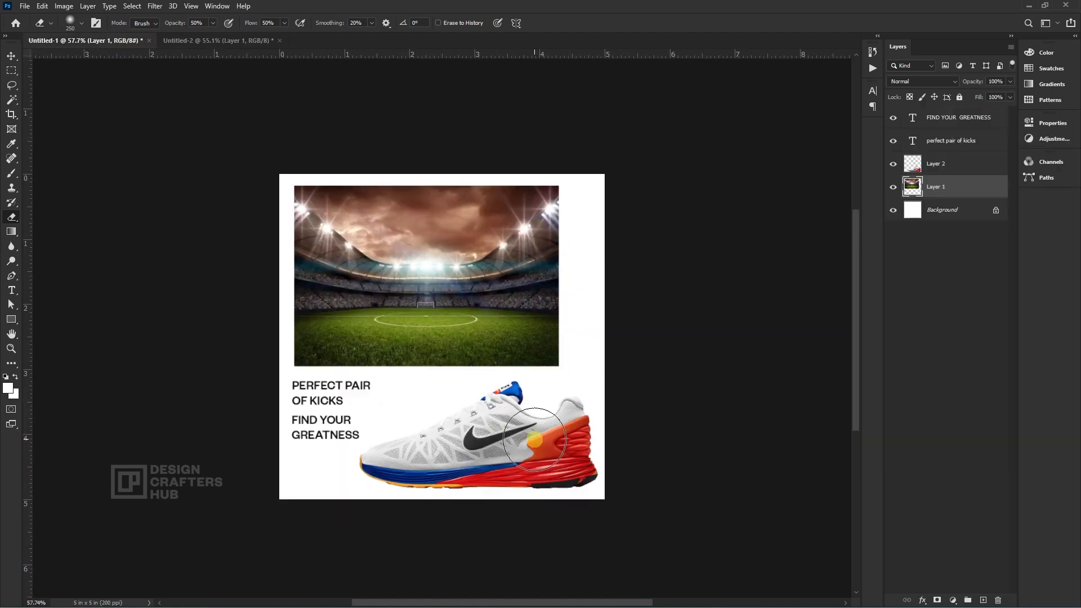
key(v)
mouse_move(531, 443)
mouse_down()
mouse_move(535, 416)
mouse_move(360, 45)
mouse_move(244, 38)
mouse_up()
drag(542, 397, 515, 395)
right_click(966, 119)
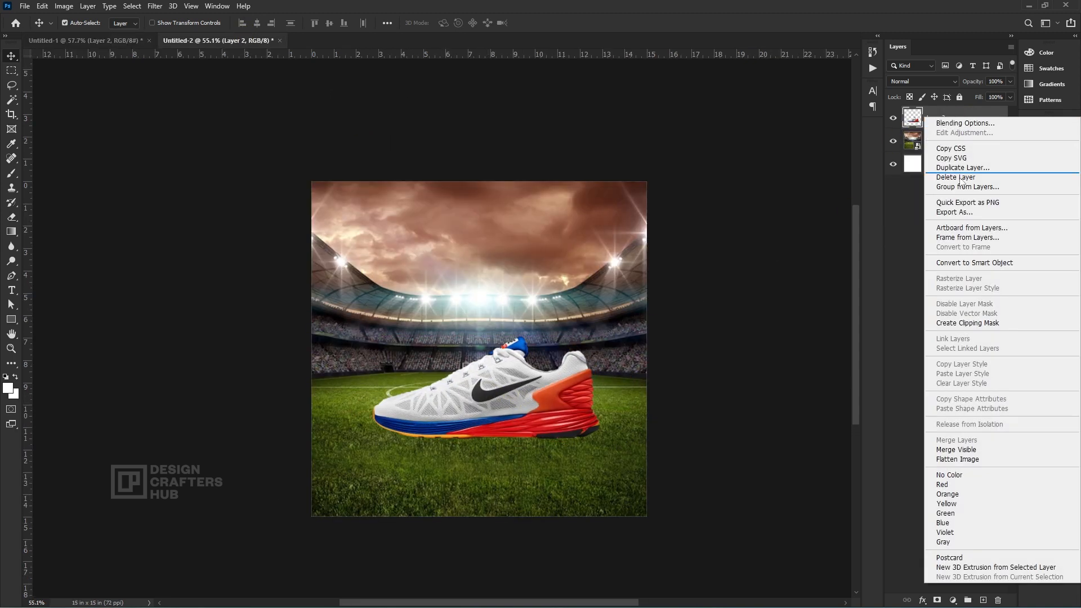
click(959, 263)
- Enlarge the shoe to about 120%, rotate it about -7.8°, and center it over the pitch
key(ctrl)
key(ctrl+t)
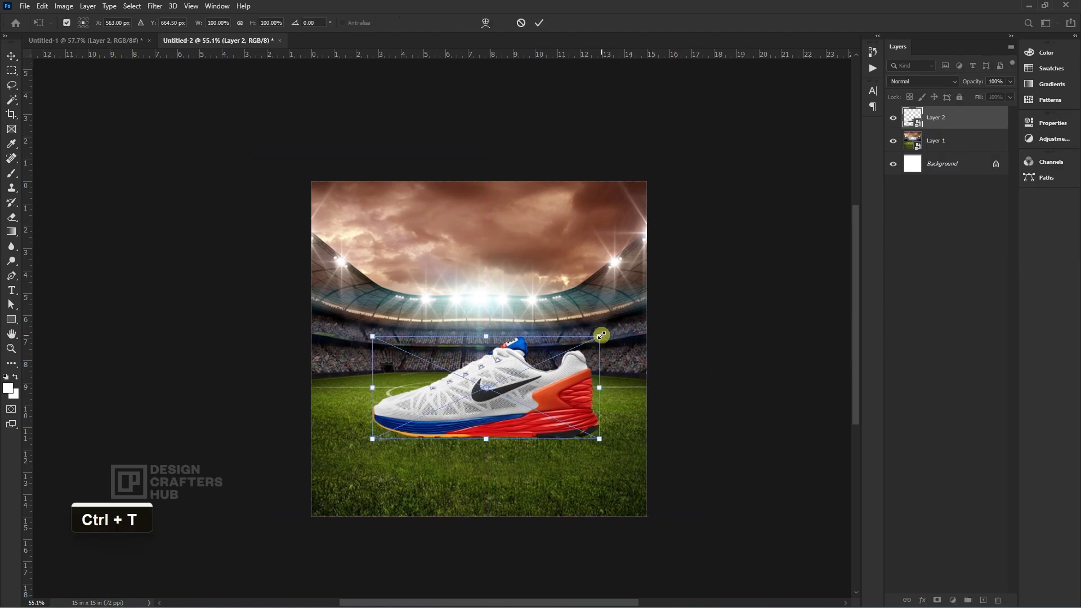
drag(601, 335, 617, 314)
drag(592, 381, 587, 367)
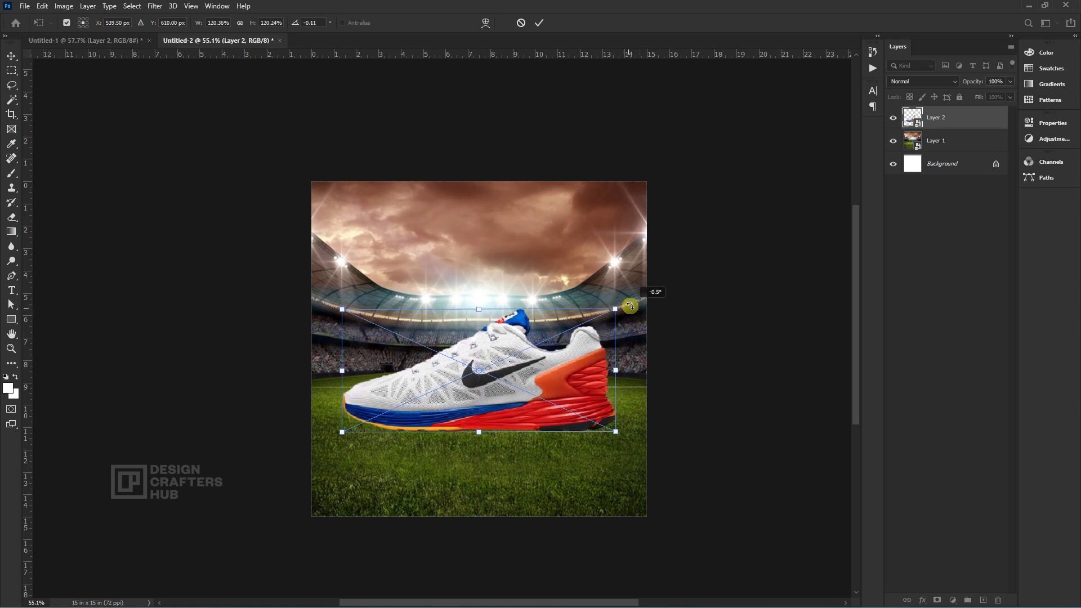
drag(629, 306, 629, 283)
drag(571, 394, 571, 396)
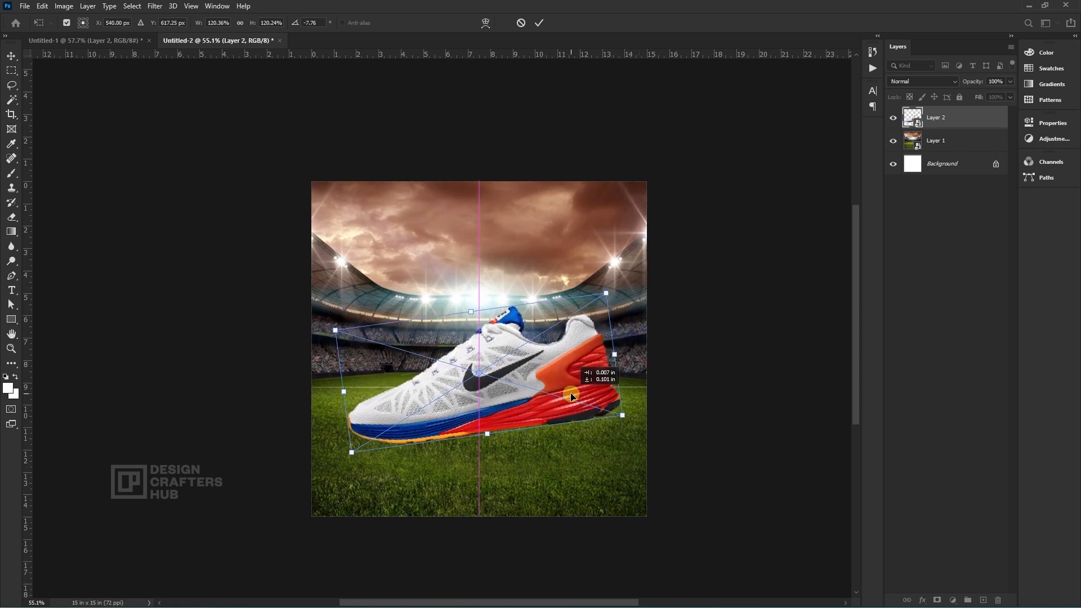
key(Return)
- Scale the shoe down to about 111% and reposition it over the pitch
scroll(577, 383, up, 2)
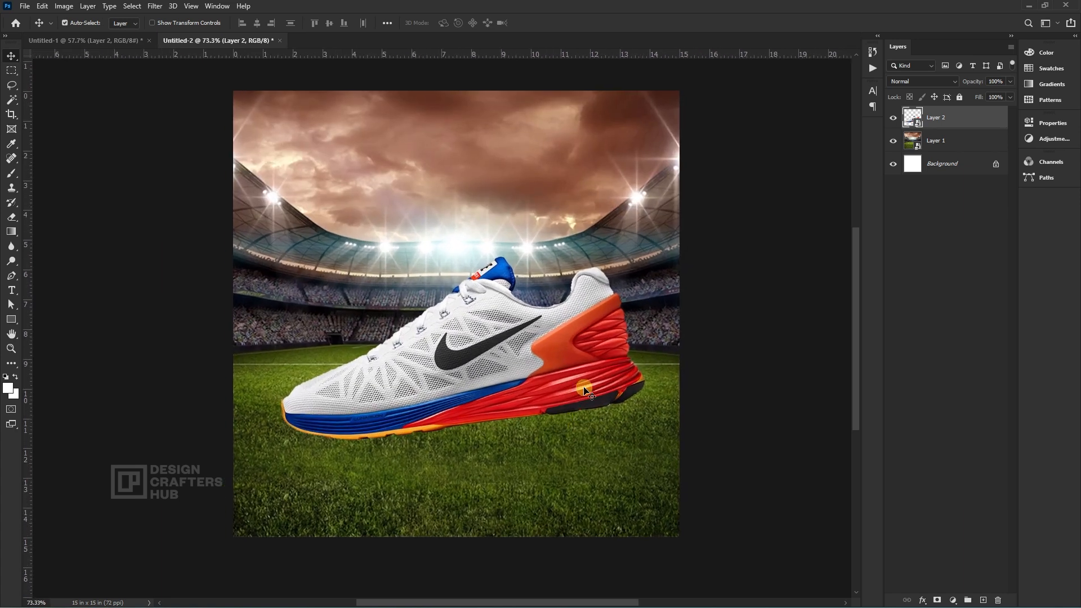
key(ctrl+t)
drag(620, 238, 607, 244)
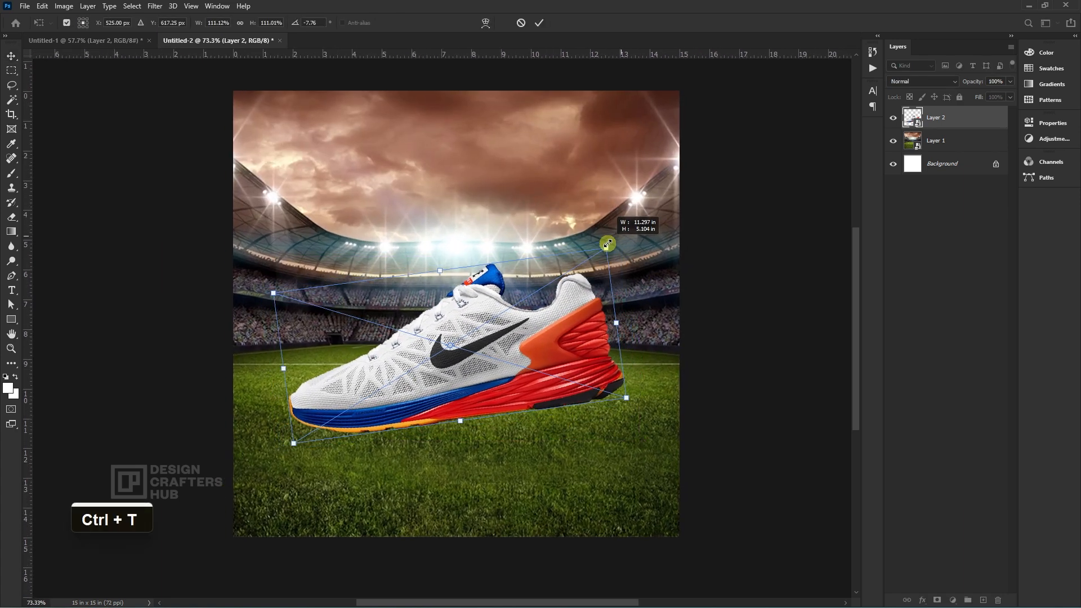
drag(558, 329, 559, 325)
key(Return)
- Apply Levels to the shoe with input black at 19 and input white at 254
scroll(540, 472, down, 2)
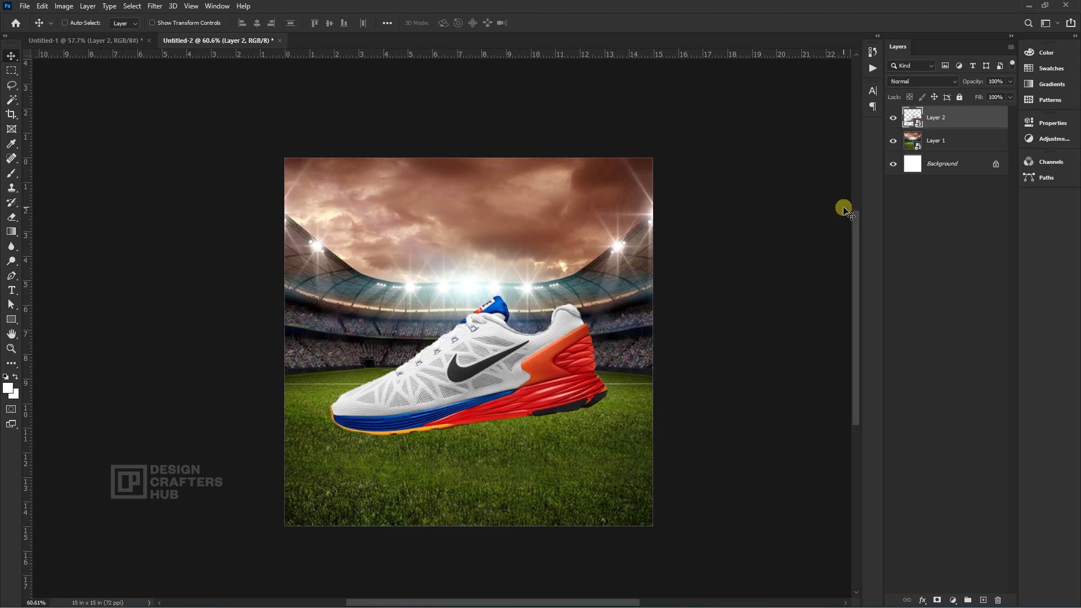
key(ctrl+l)
drag(434, 241, 444, 240)
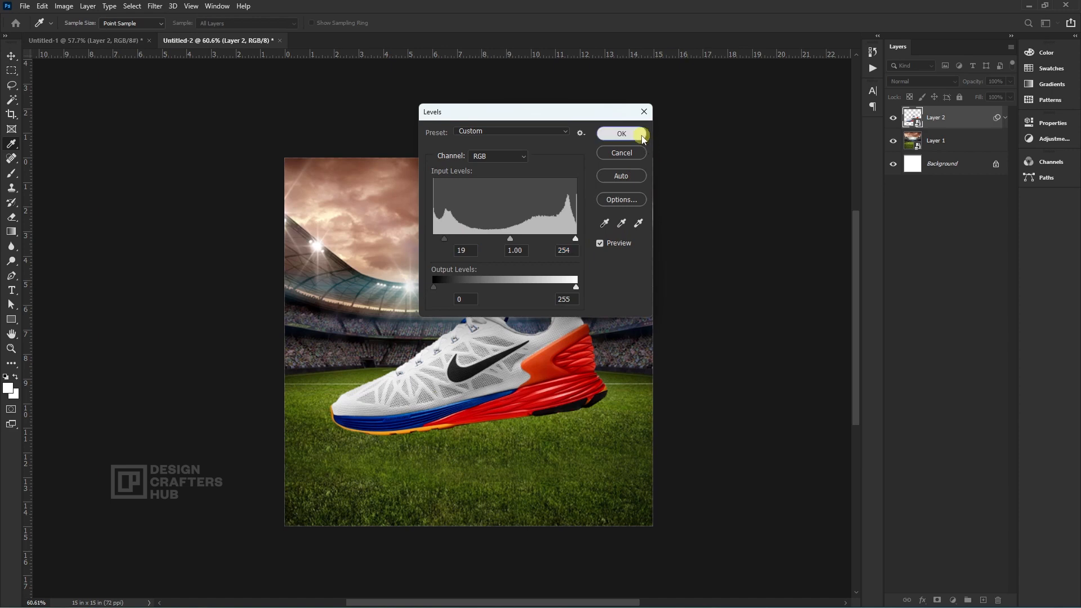
click(620, 134)
- Align the shoe to the horizontal center of the whole canvas and clear the selection
scroll(564, 366, down, 2)
drag(564, 381, 502, 319)
key(ctrl+a)
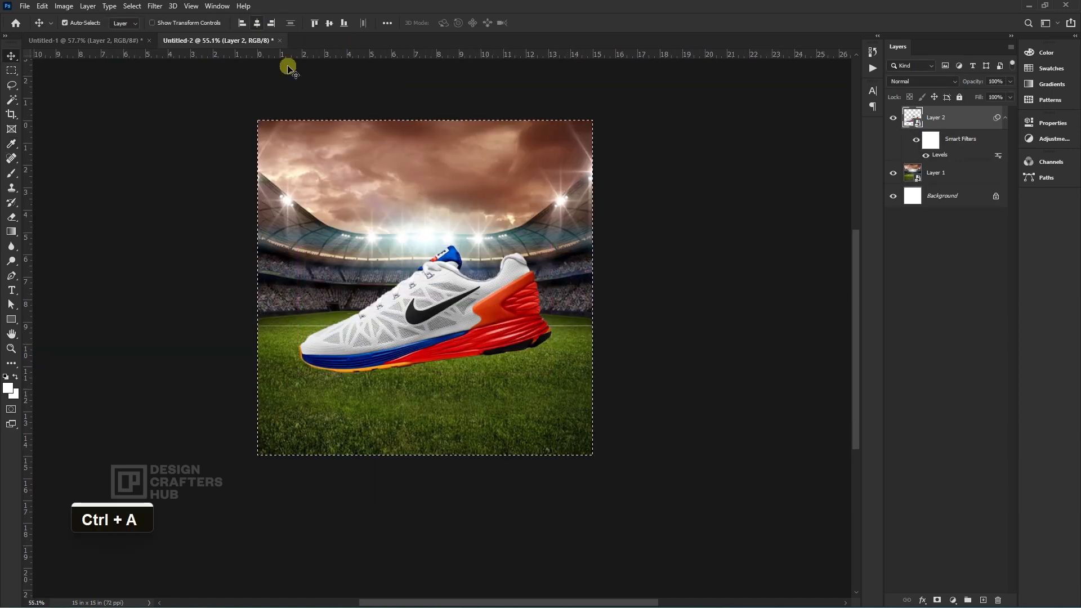
key(ctrl+d)
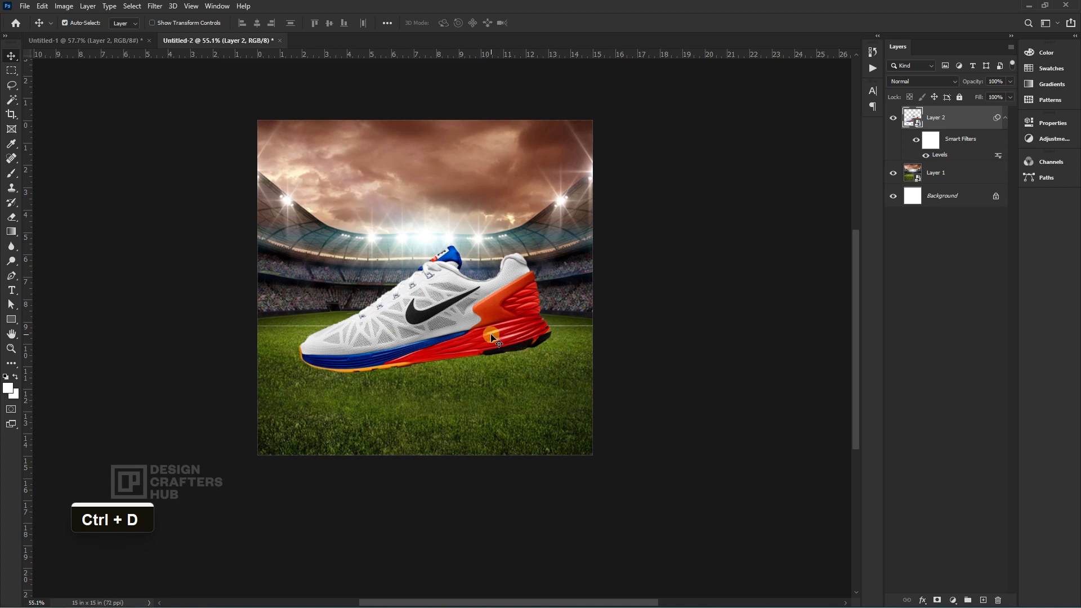
- Add a new empty layer above the shoe with the default name and Normal mode
key(ctrl+shift+n)
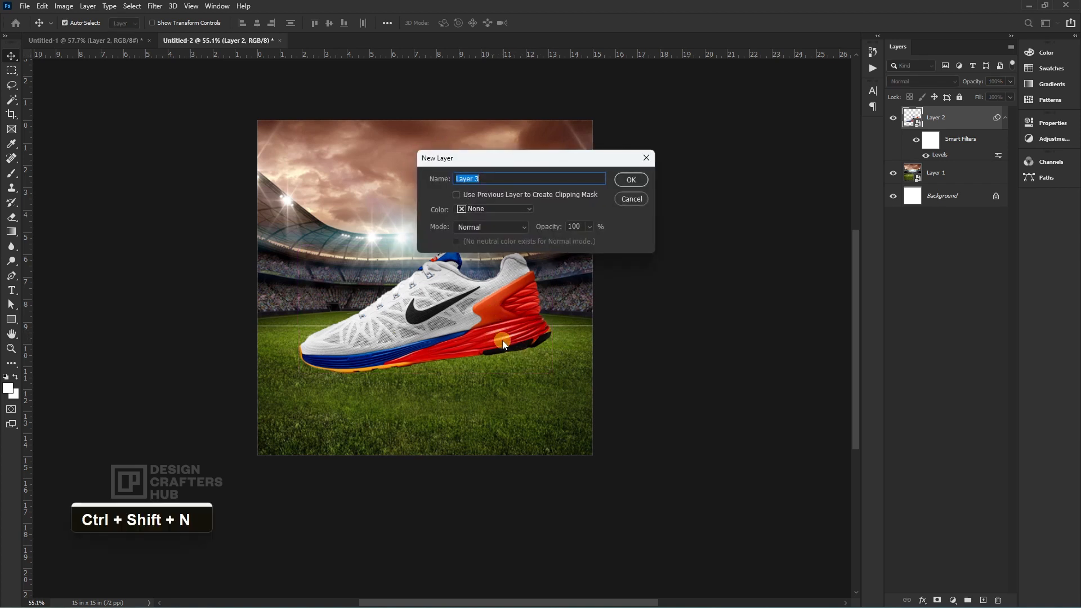
key(Return)
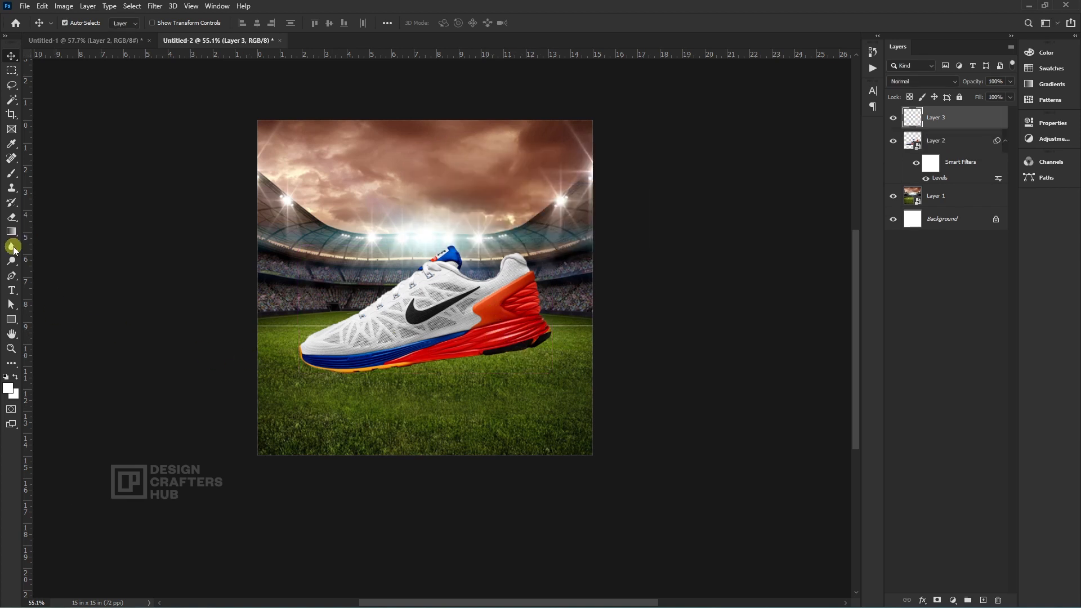
- Choose the Brush tool with a soft round tip at 0% hardness and set the foreground color to black
click(12, 177)
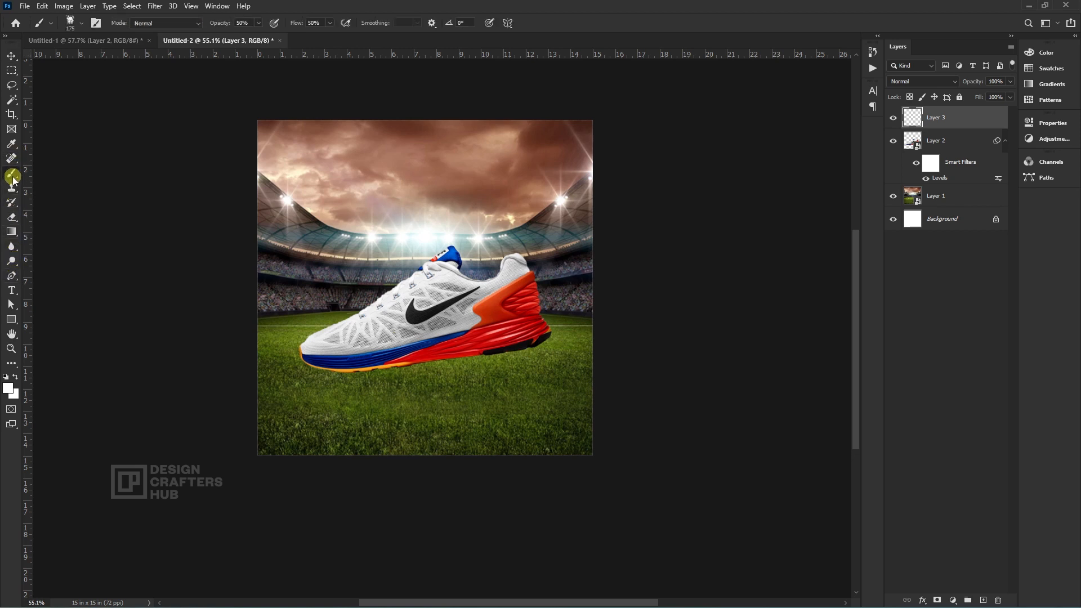
right_click(369, 384)
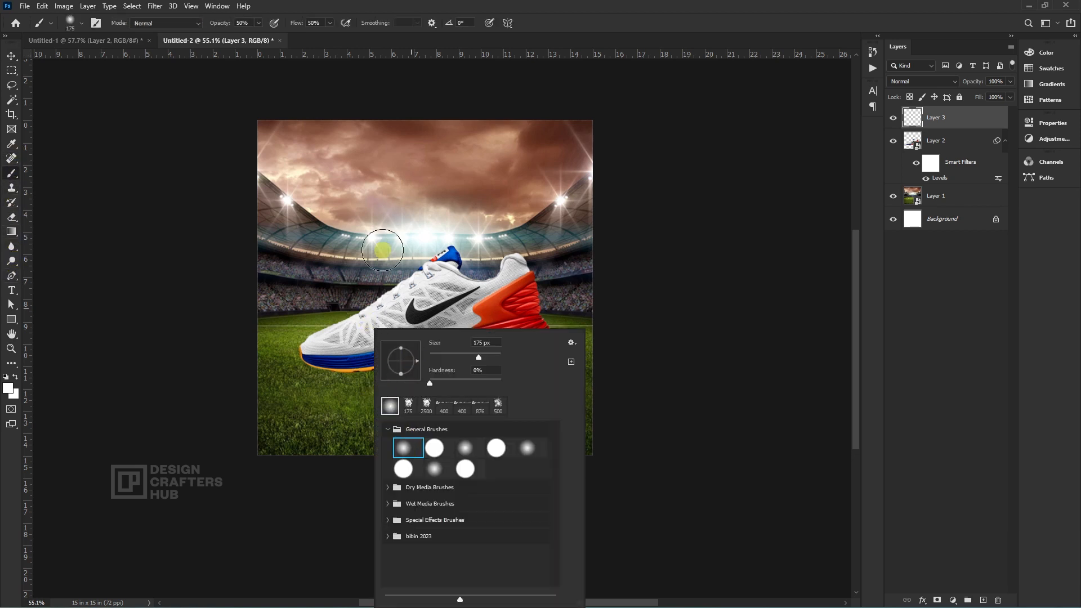
click(9, 387)
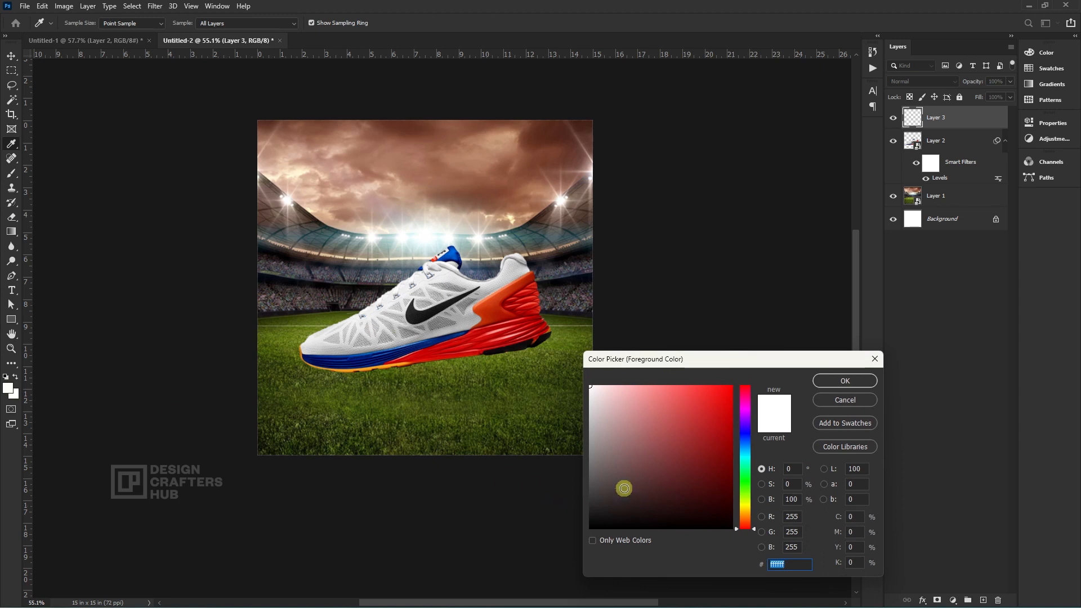
drag(624, 488, 587, 530)
click(843, 381)
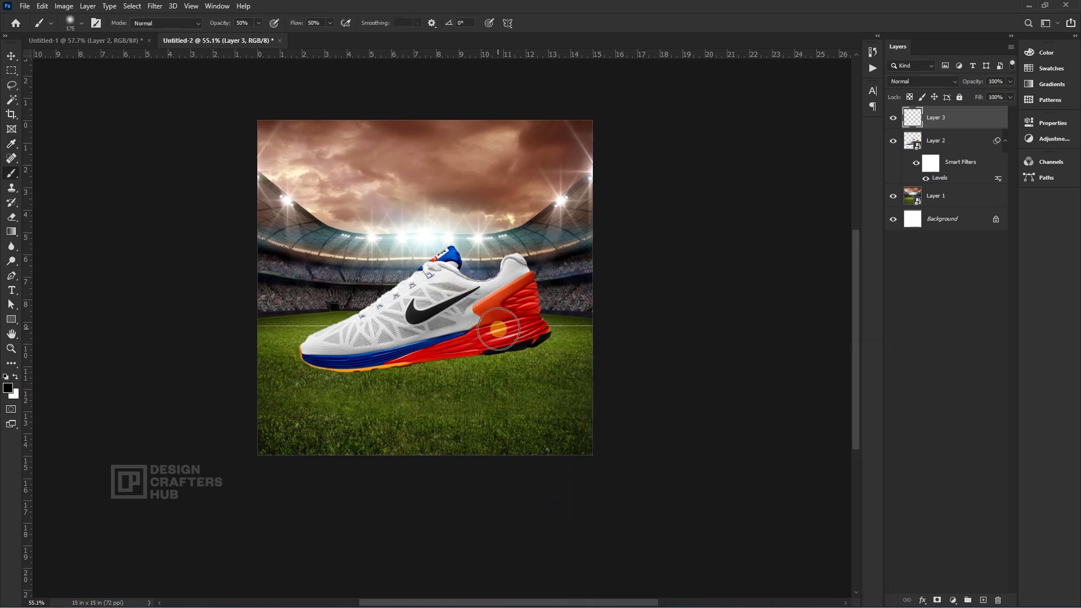
- Enlarge the brush to 600 px and paint a soft black spot over the middle of the shoe on the new layer
key(bracketright)
key(bracketright)
key(bracketright)
key(bracketright)
key(bracketright)
key(bracketright)
key(bracketright)
key(bracketleft)
key(bracketleft)
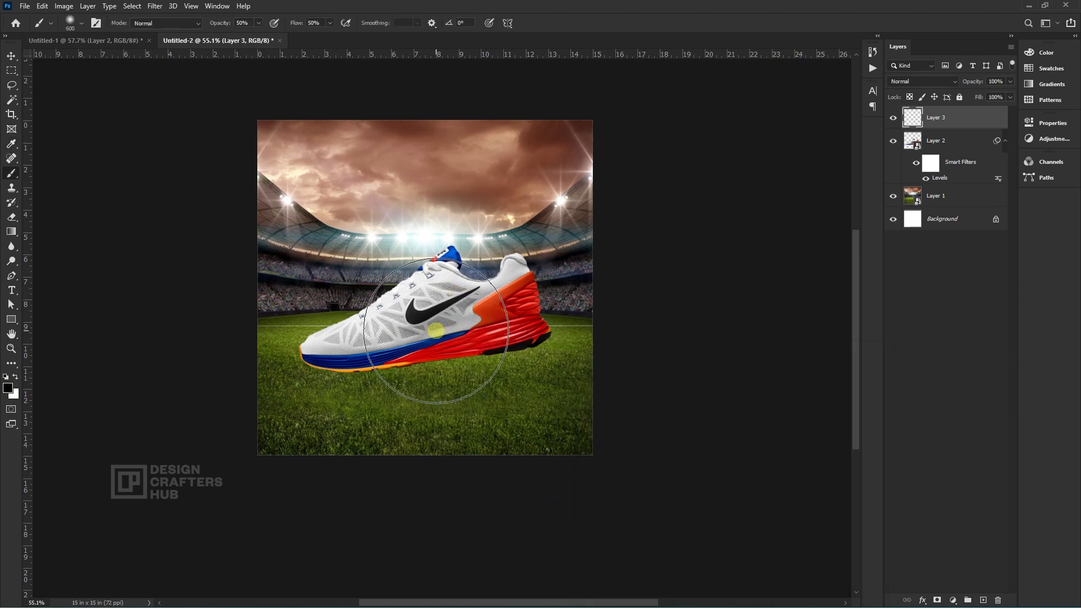
mouse_move(466, 318)
mouse_down()
mouse_move(447, 282)
mouse_move(454, 306)
mouse_up()
- Flatten the black spot to about 12.6% height, skew it about -3.2° vertically and place it on the grass under the toe
key(ctrl+t)
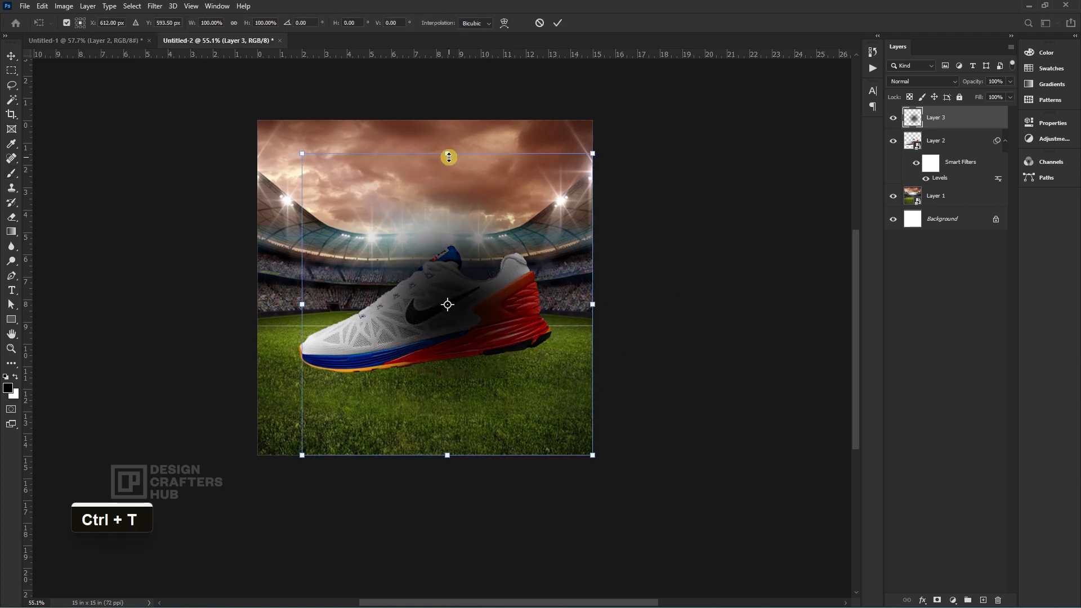
drag(449, 157, 430, 381)
scroll(467, 382, up, 6)
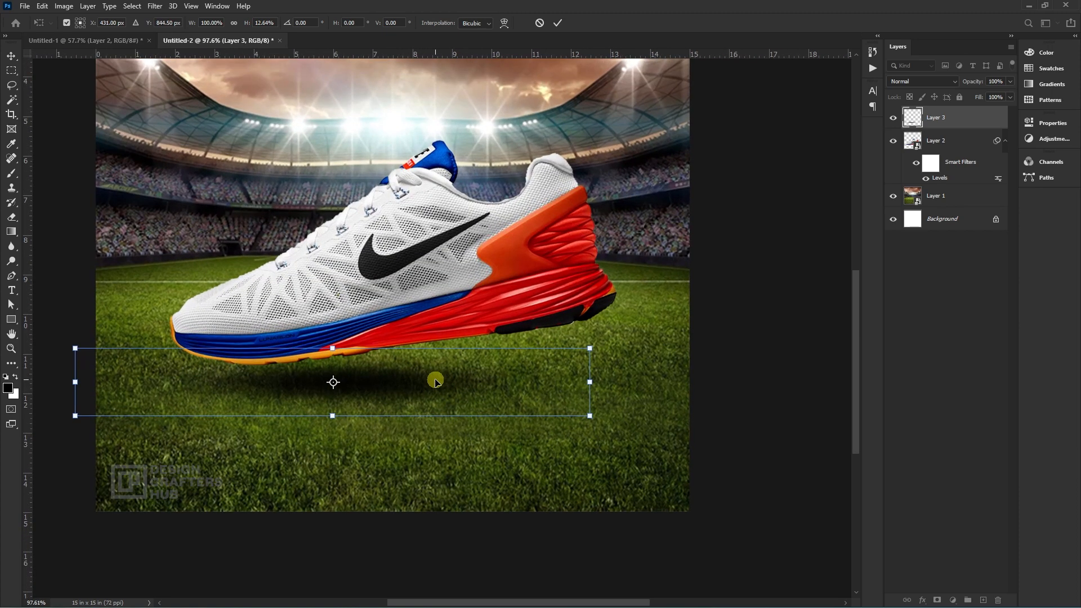
drag(73, 350, 71, 379)
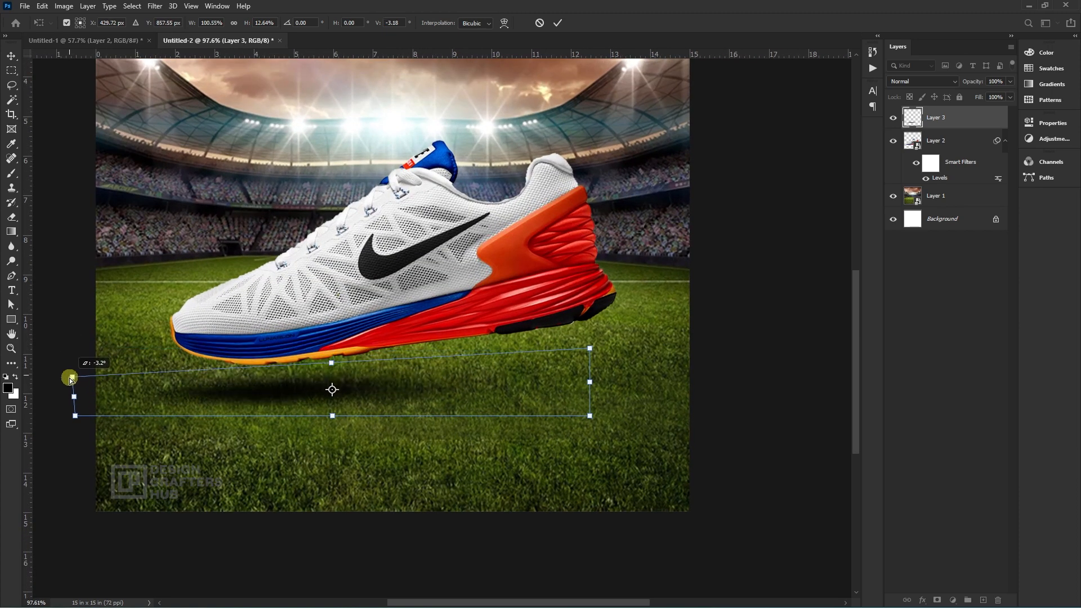
drag(260, 407, 292, 384)
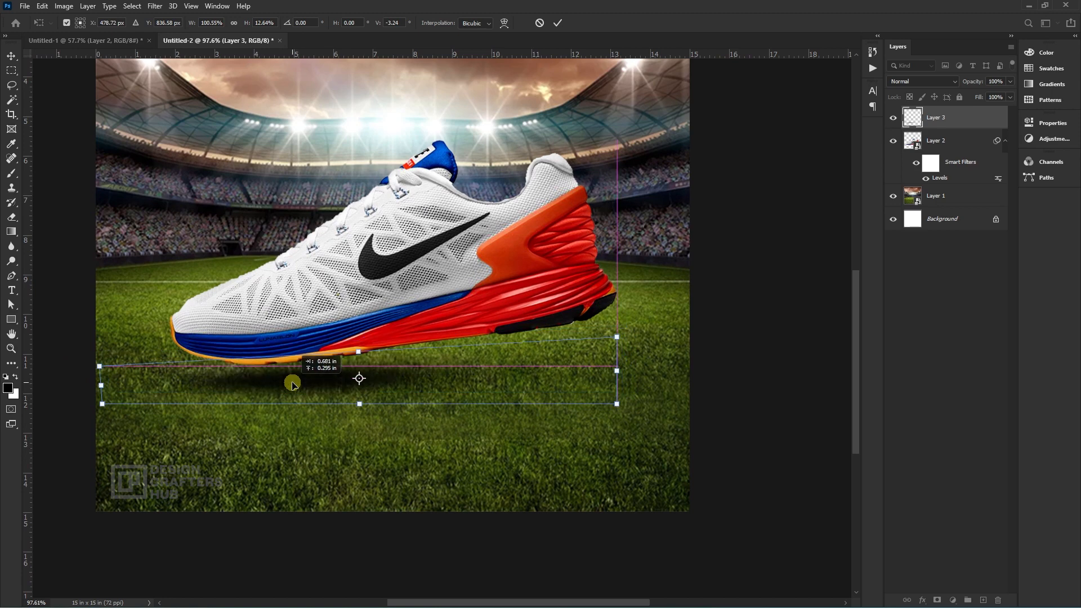
key(Return)
- Move the shadow layer below the shoe layer and place a duplicate of the shadow under the heel
key(b)
drag(957, 121, 946, 183)
key(v)
drag(309, 379, 572, 375)
- Scale the heel shadow copy to about 51% width and 89% height and position it just beneath the heel
key(ctrl+t)
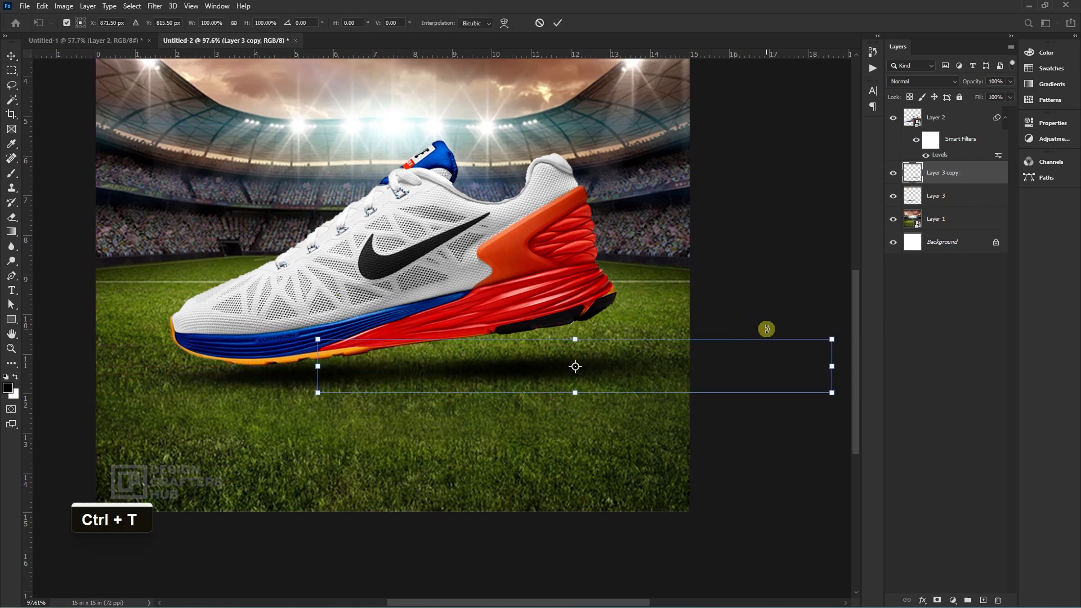
drag(833, 338, 704, 335)
drag(642, 358, 591, 361)
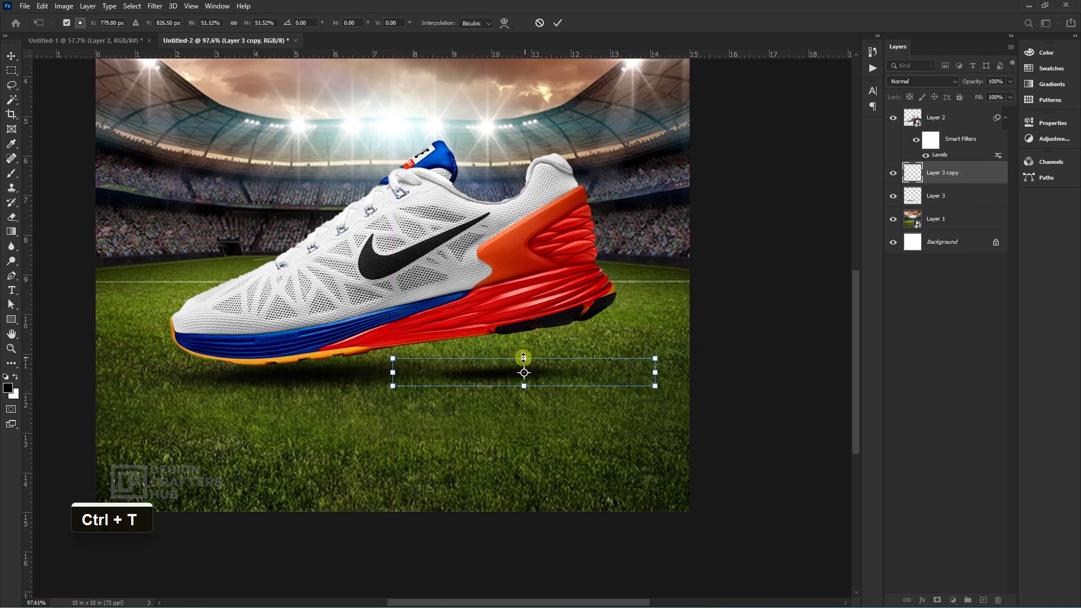
drag(524, 340, 568, 358)
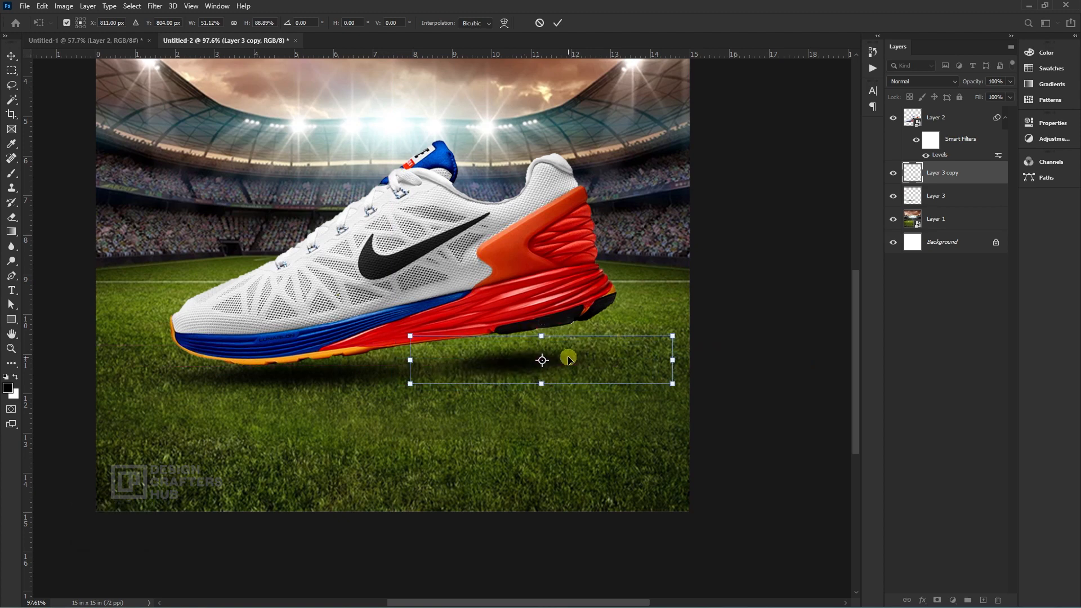
double_click(568, 357)
- Apply a Gaussian Blur with a 13.9 pixel radius to the heel shadow
click(155, 6)
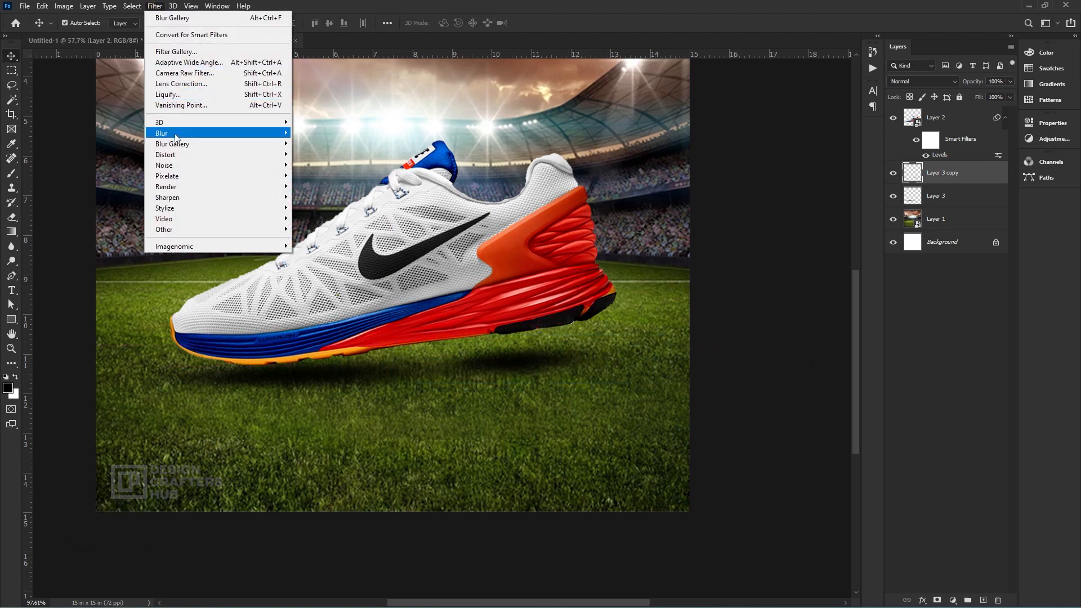
mouse_move(179, 139)
click(319, 176)
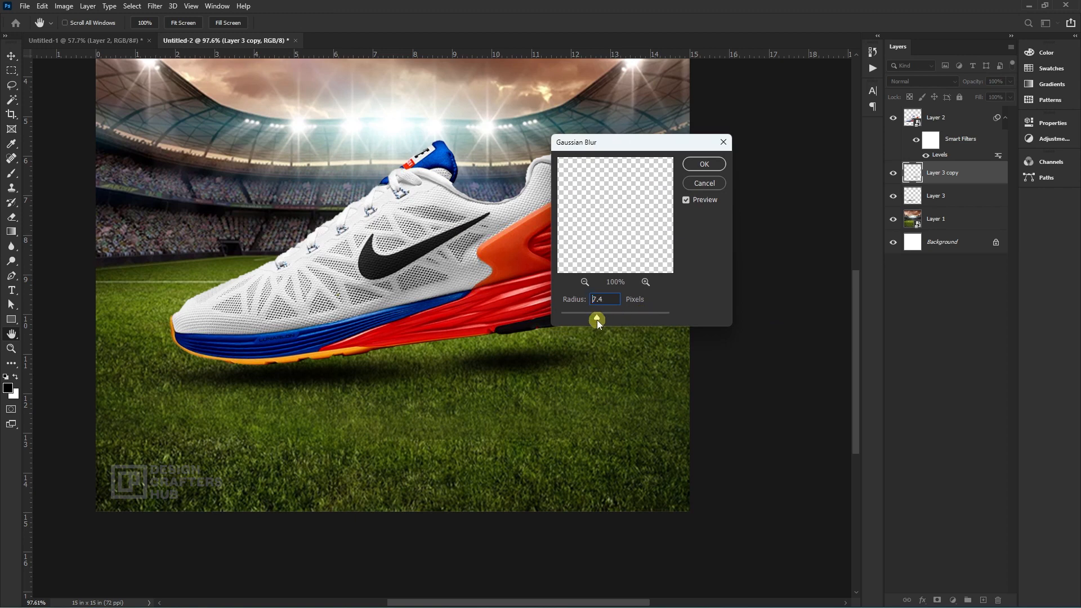
drag(598, 321, 606, 322)
click(704, 164)
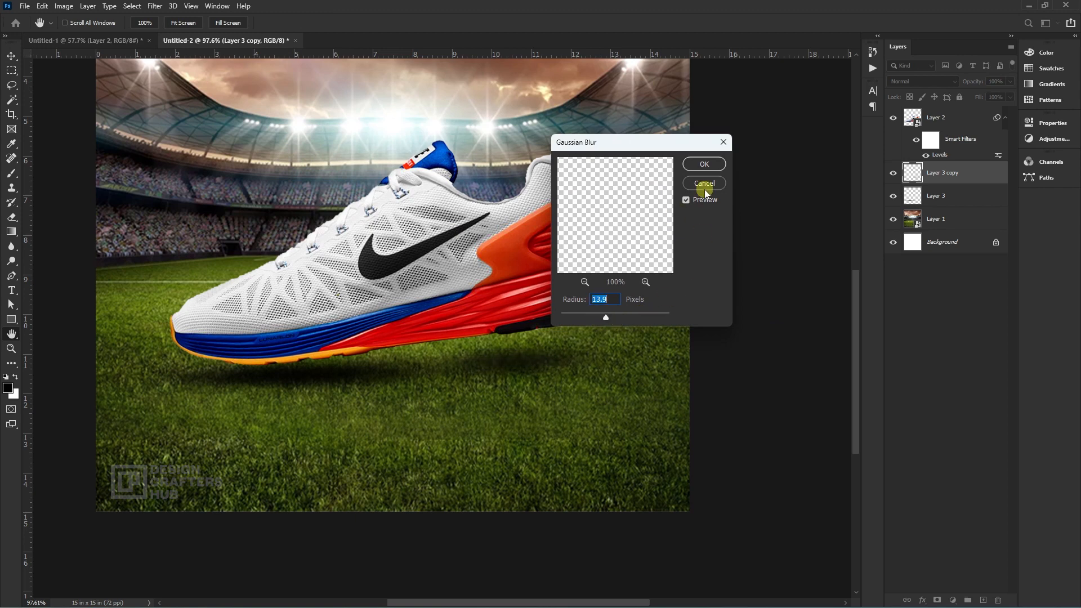
- Adjust the heel shadow's position and lower its layer fill to 73%
key(v)
mouse_move(536, 359)
mouse_down()
mouse_move(548, 364)
mouse_move(492, 371)
mouse_move(554, 370)
mouse_up()
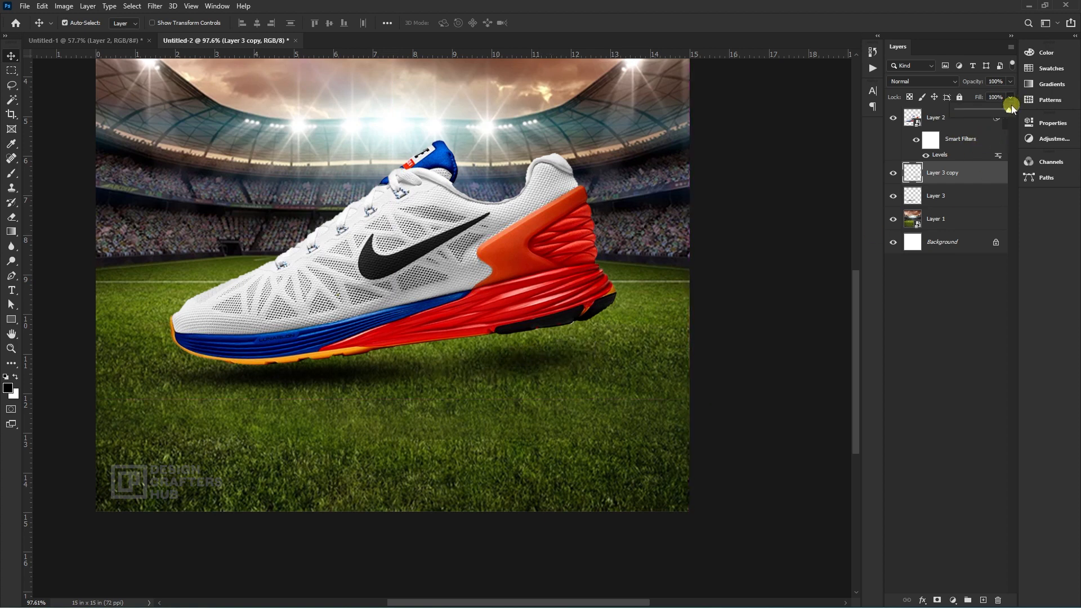
drag(996, 111, 995, 111)
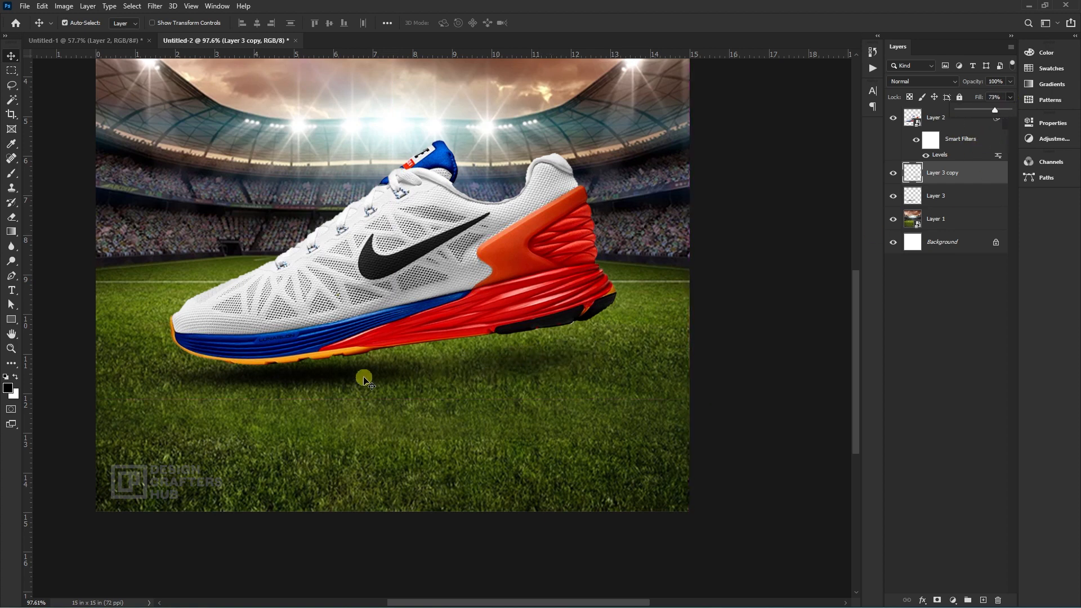
- Transform the toe shadow to about 116% width and 143% height with 1.49° rotation, and shift it under the sole
click(318, 375)
scroll(492, 388, down, 3)
scroll(494, 388, up, 2)
drag(405, 399, 485, 425)
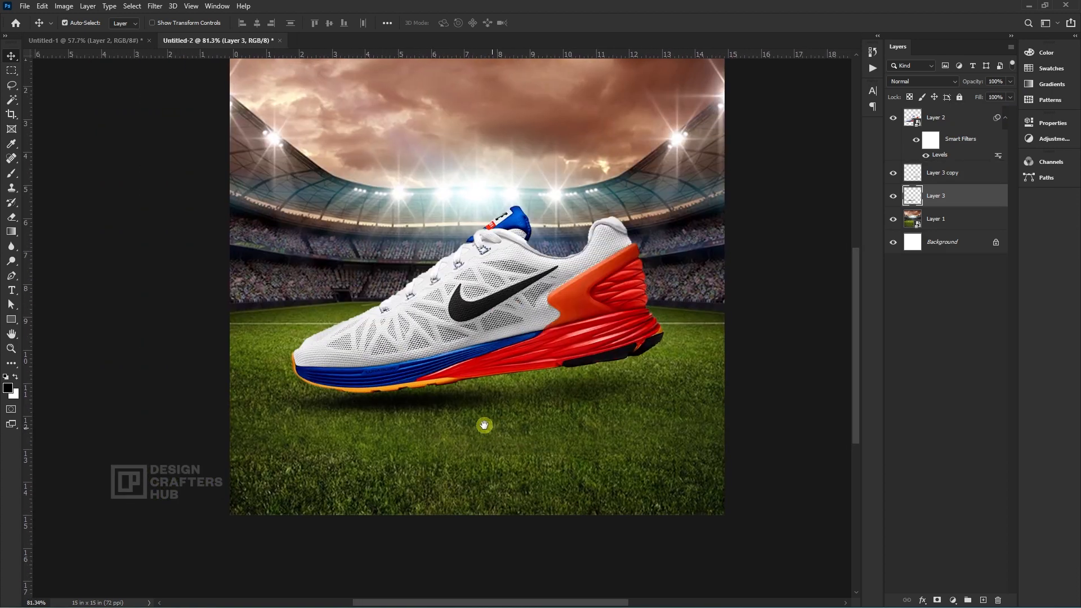
key(ctrl+t)
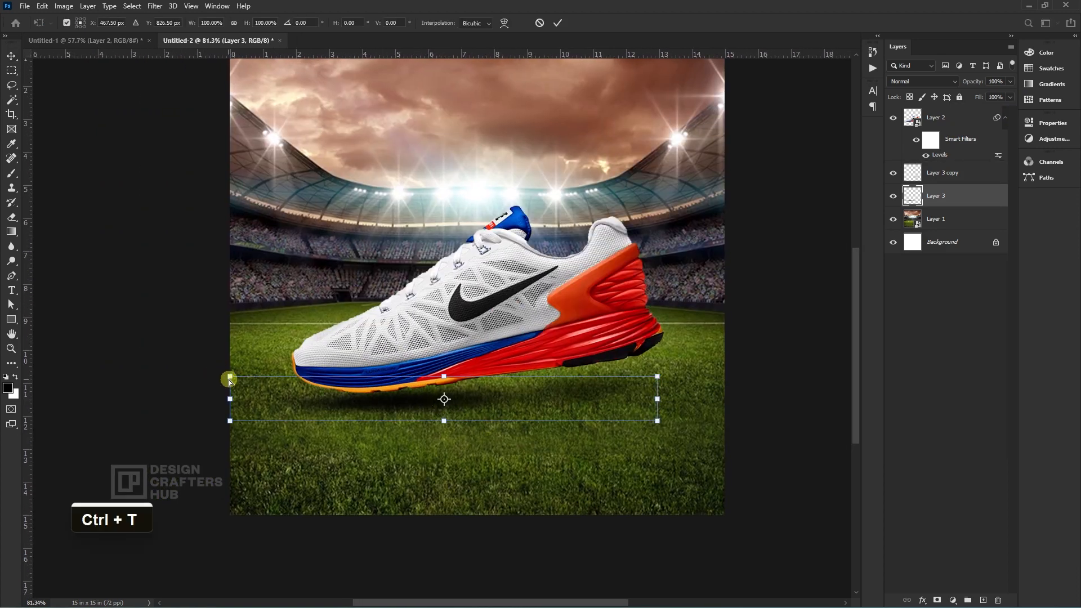
drag(229, 382, 225, 386)
drag(381, 415, 408, 407)
drag(685, 419, 734, 398)
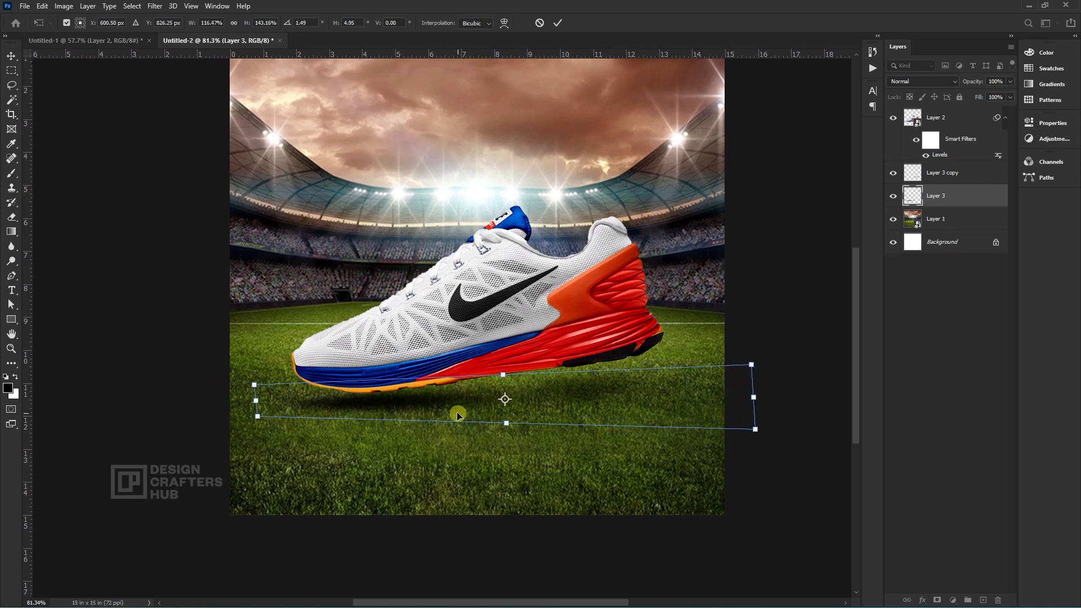
drag(457, 415, 461, 409)
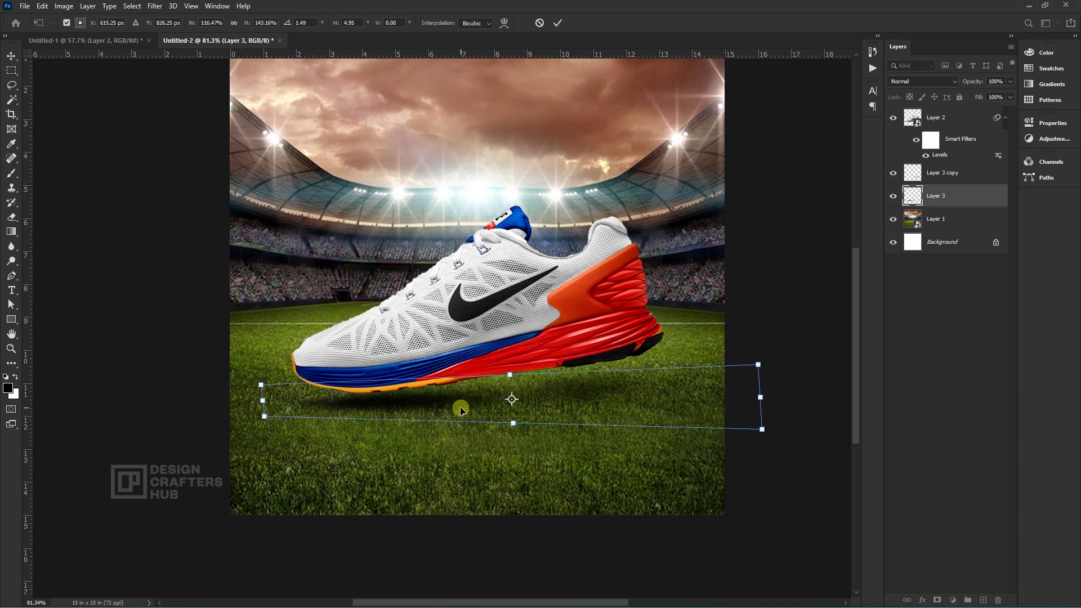
key(Return)
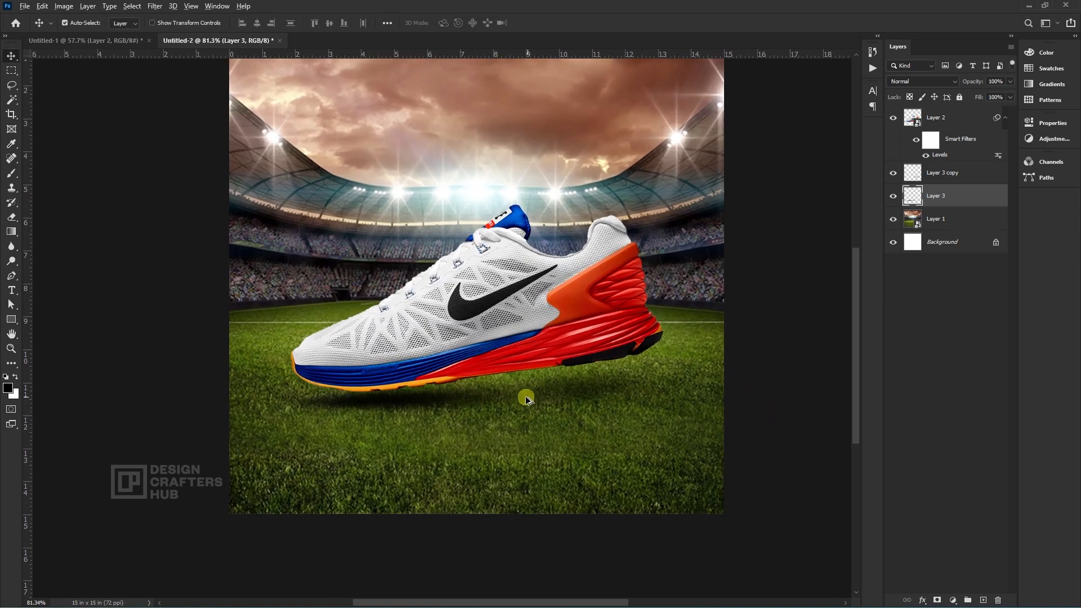
- Apply a slight Gaussian Blur to the toe shadow on Layer 3
key(alt+t)
mouse_move(265, 133)
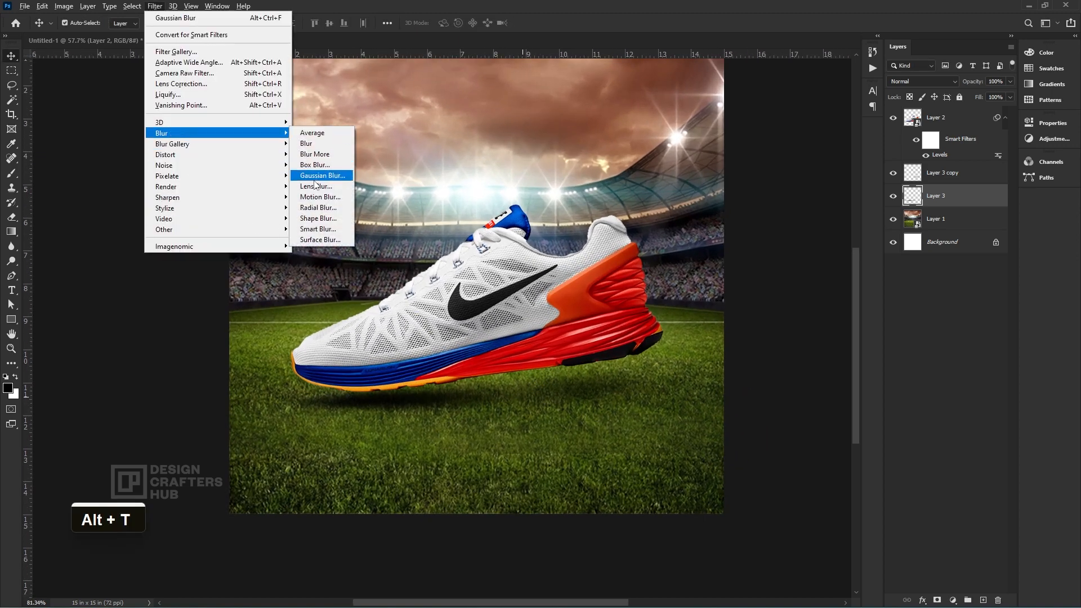
click(318, 176)
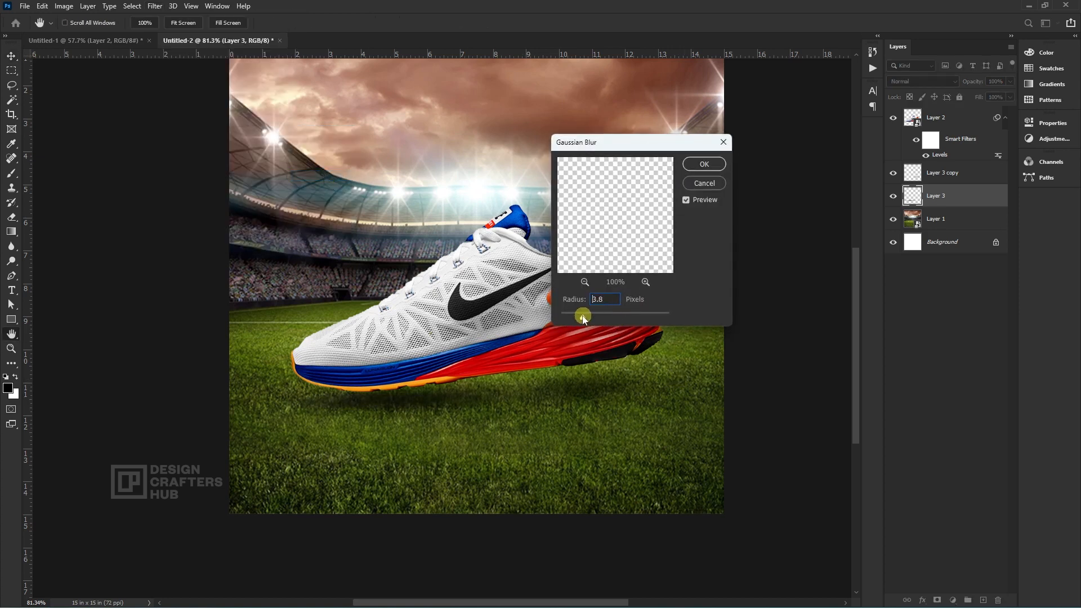
drag(581, 319, 586, 320)
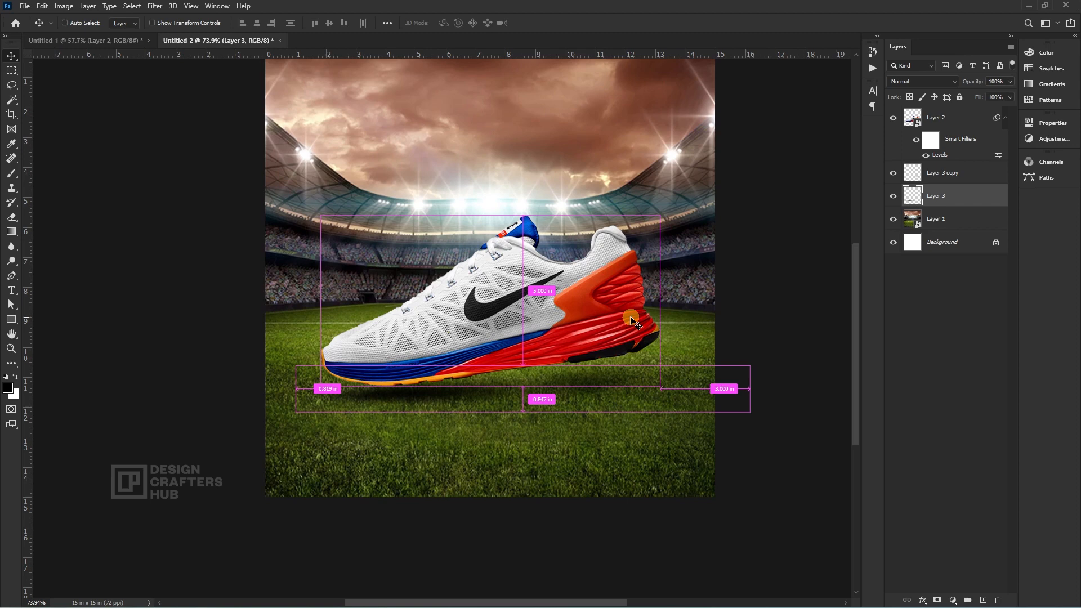
- Add a new default layer above Layer 3 and set the brush to 23% opacity and 39% flow
key(ctrl+shift+n)
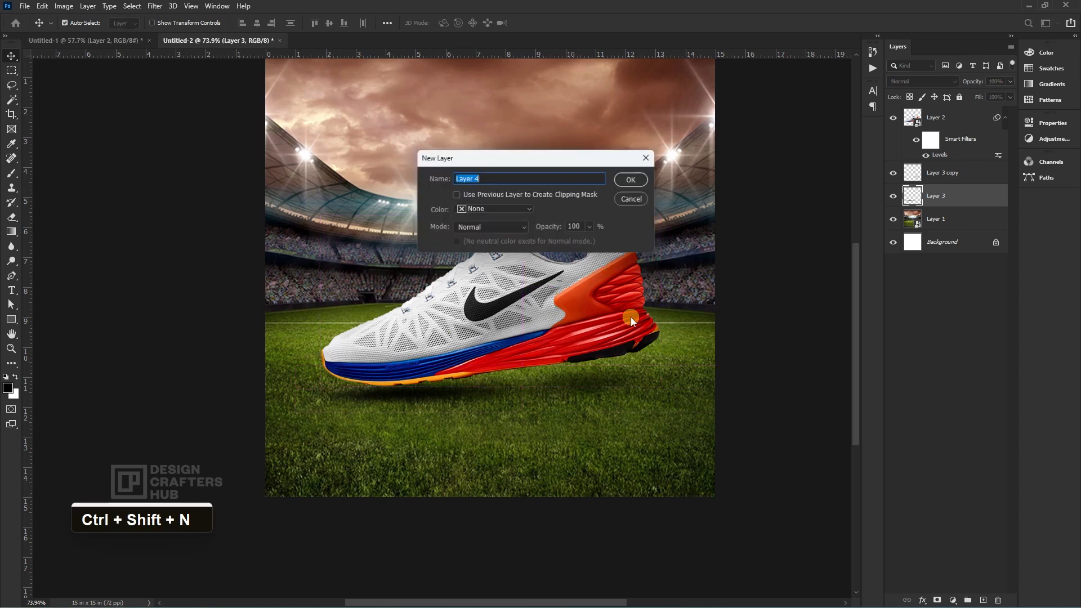
key(Return)
key(b)
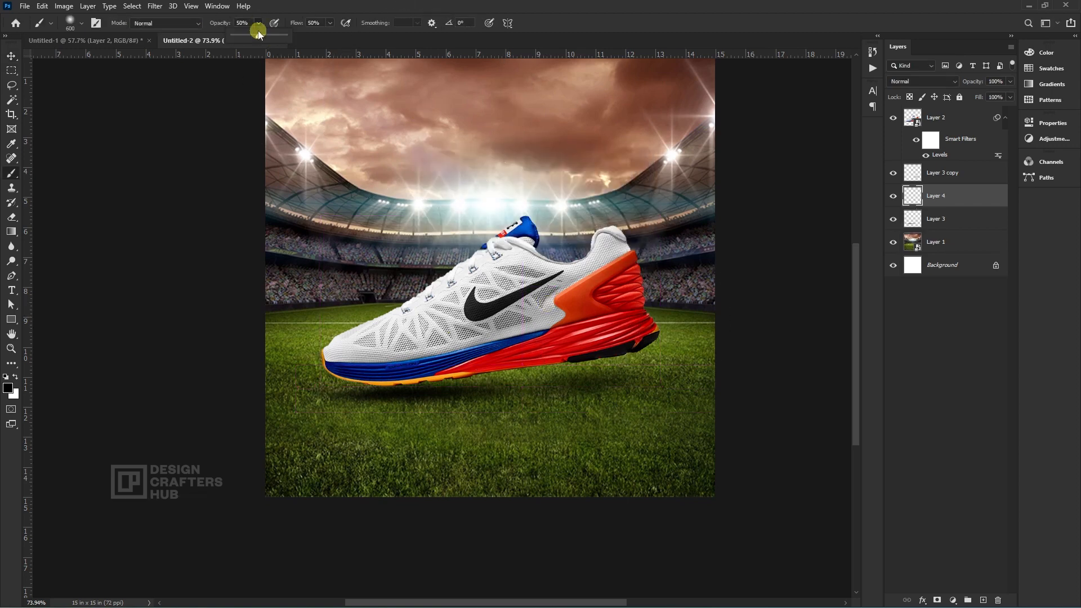
click(330, 23)
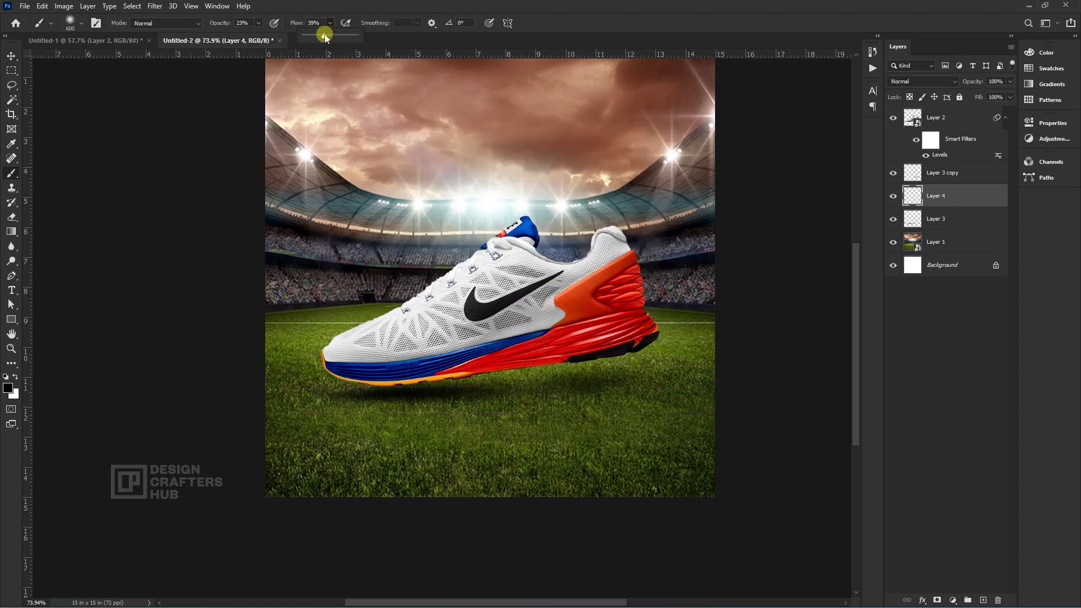
- Paint soft black shading across the grass, then reduce the brush to 175 px and darken the area under the sole
mouse_move(308, 451)
mouse_down()
mouse_move(342, 424)
mouse_move(476, 429)
mouse_move(458, 424)
mouse_move(549, 394)
mouse_move(573, 404)
mouse_move(692, 374)
mouse_up()
key(bracketleft)
key(bracketleft)
key(bracketleft)
key(bracketleft)
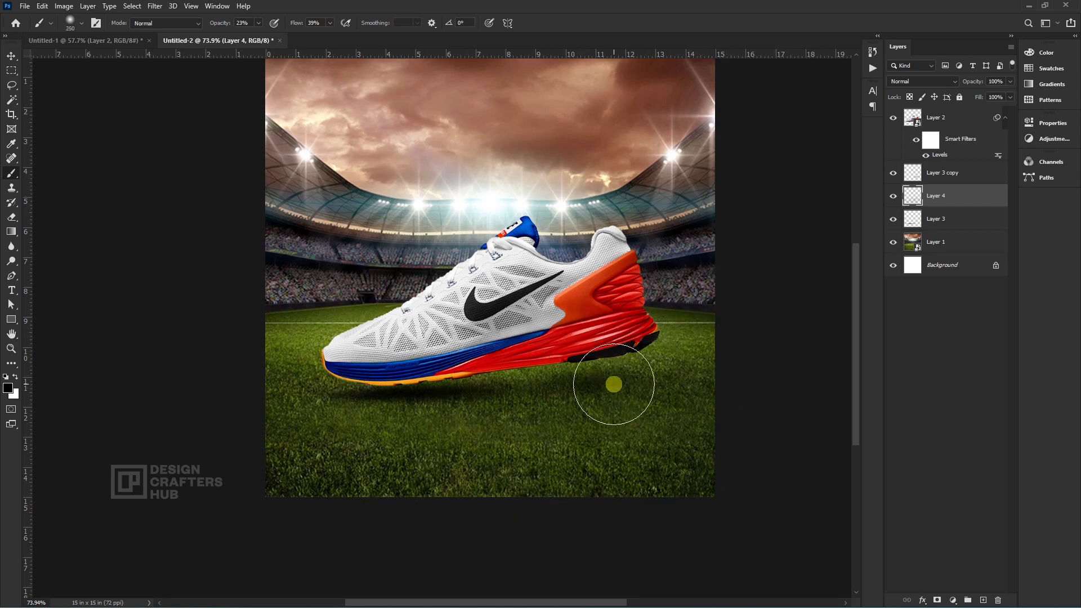
key(bracketleft)
key(bracketleft)
mouse_move(529, 374)
mouse_down()
mouse_move(451, 385)
mouse_move(472, 385)
mouse_up()
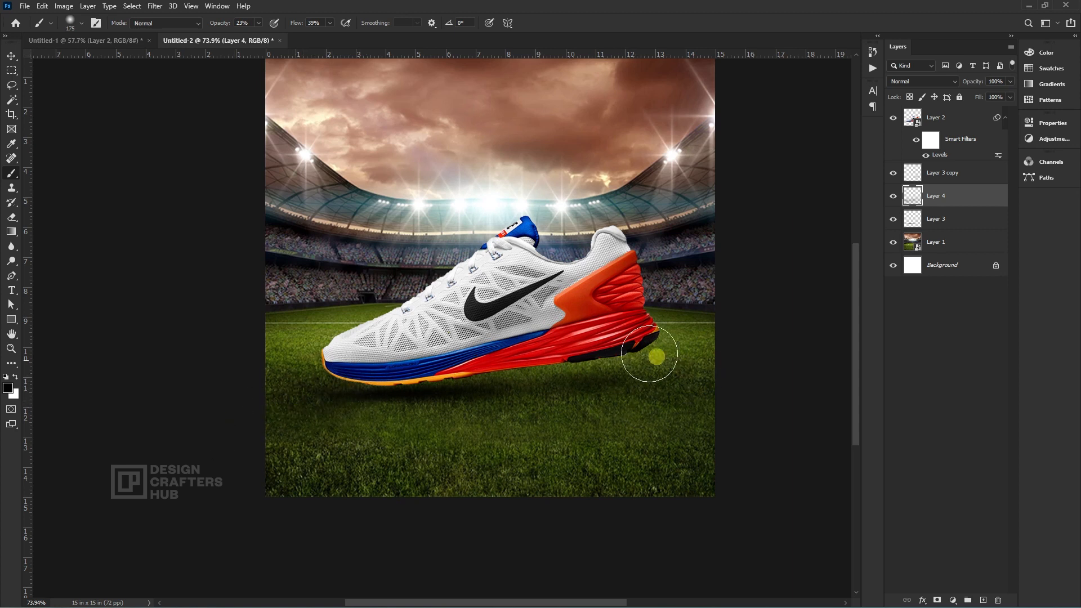
- Erase excess shading on the grass around the heel with a soft eraser at 50% opacity and flow
key(e)
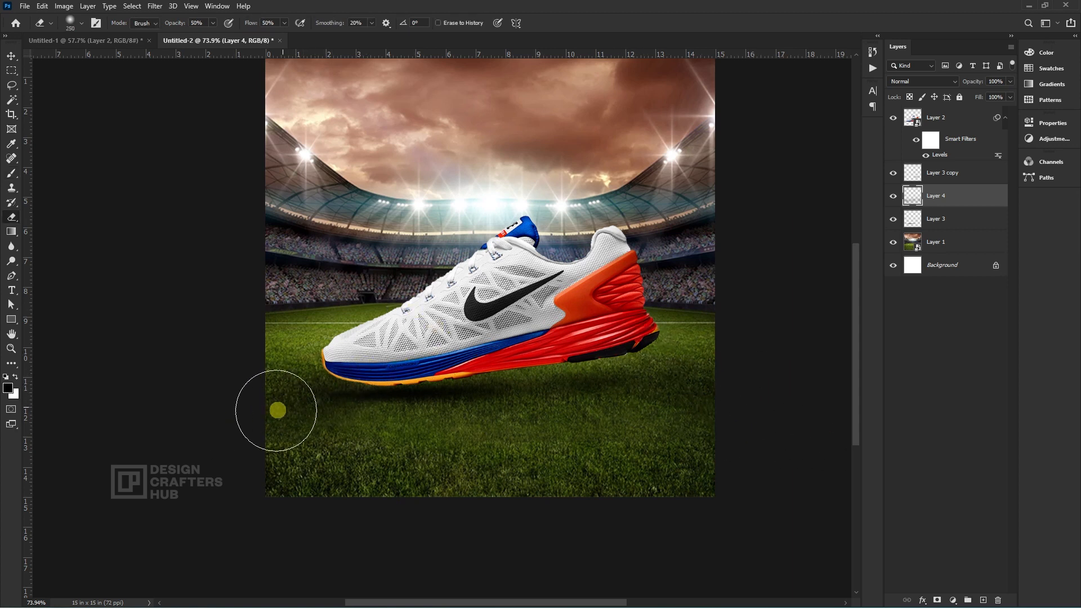
drag(685, 335, 630, 362)
scroll(611, 366, down, 3)
scroll(609, 367, up, 1)
- Convert the shoe layer to a smart object and duplicate it
key(v)
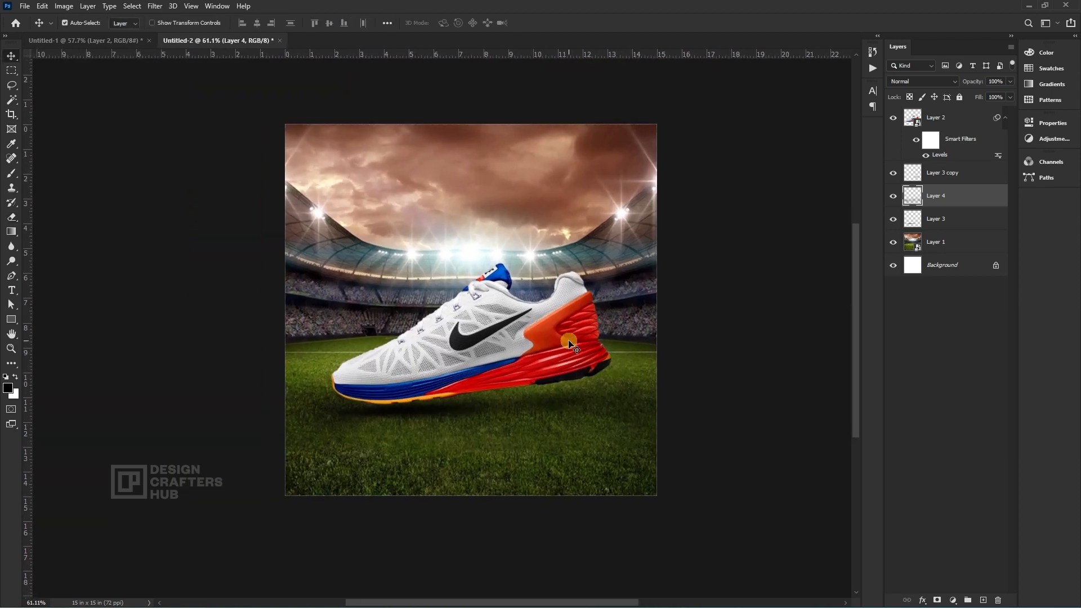
click(570, 342)
right_click(943, 114)
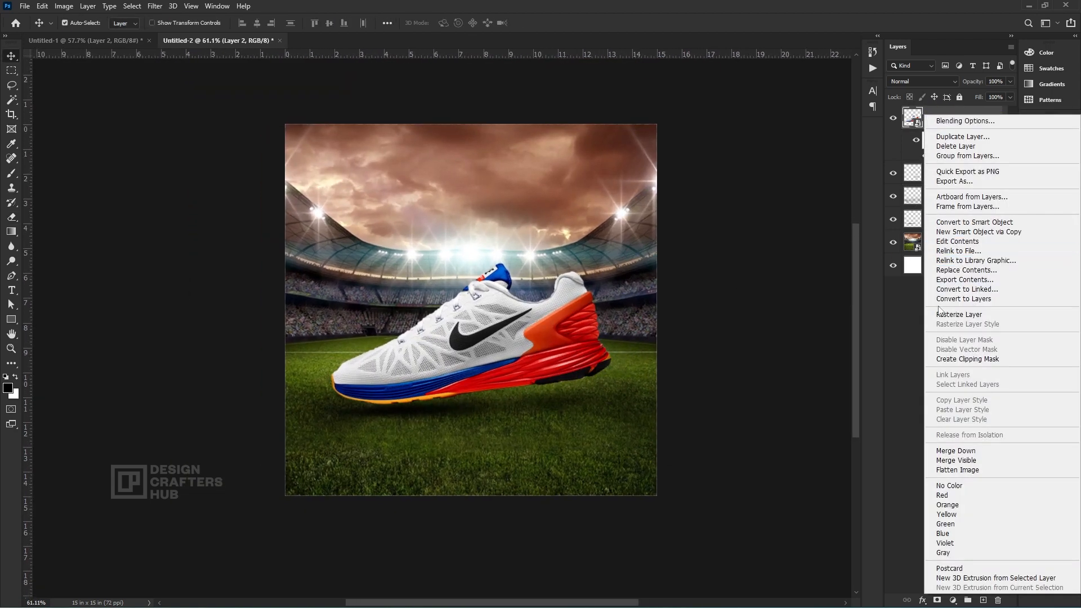
click(966, 221)
click(949, 123)
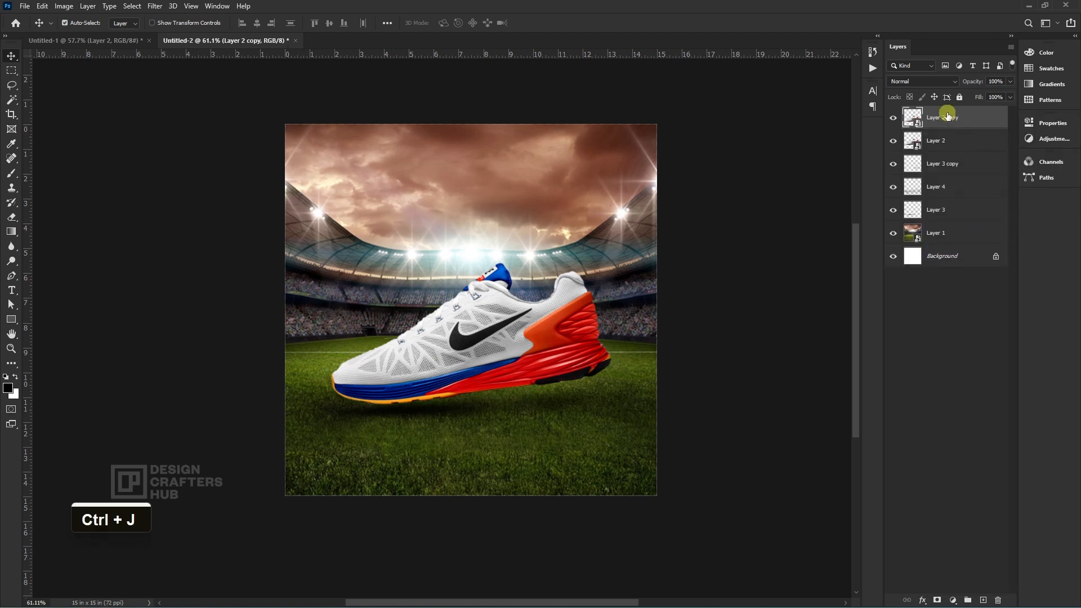
- Darken the duplicated shoe layer with Levels, lowering the white output level to 124
key(ctrl+l)
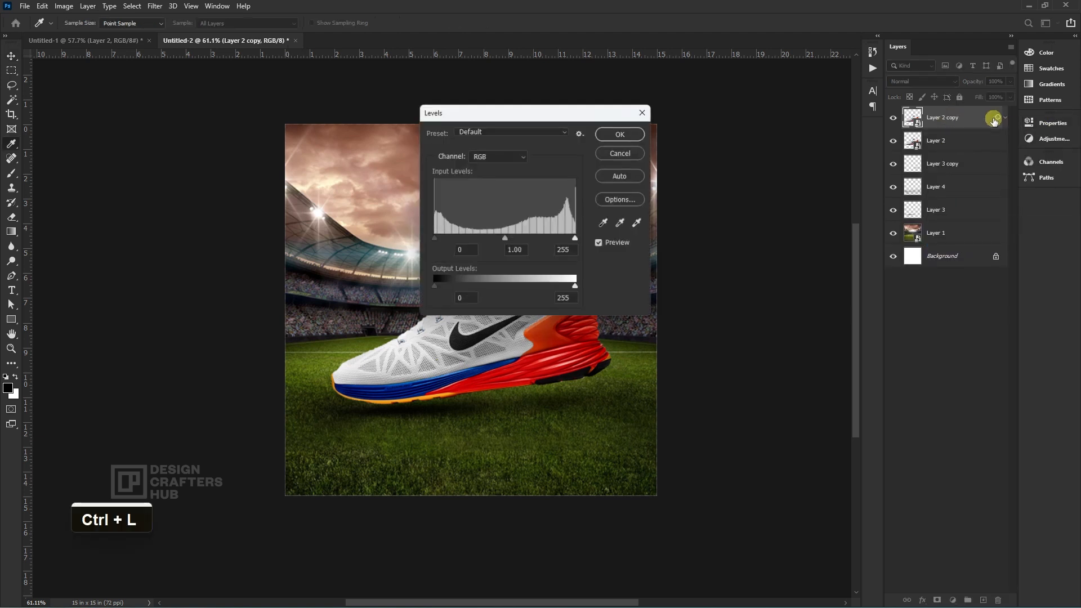
drag(535, 114, 690, 139)
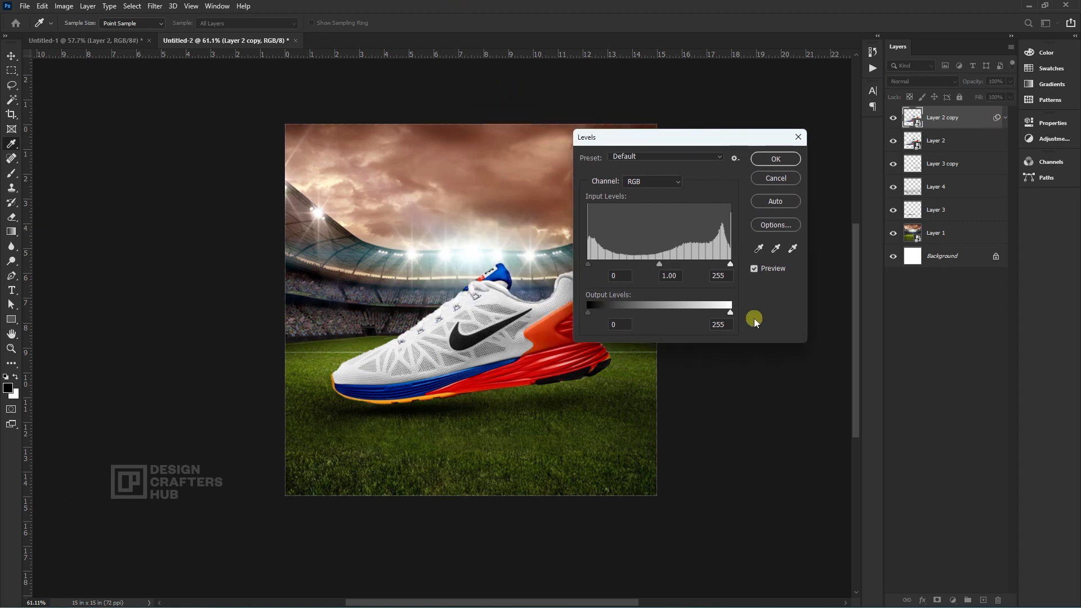
drag(735, 314, 657, 316)
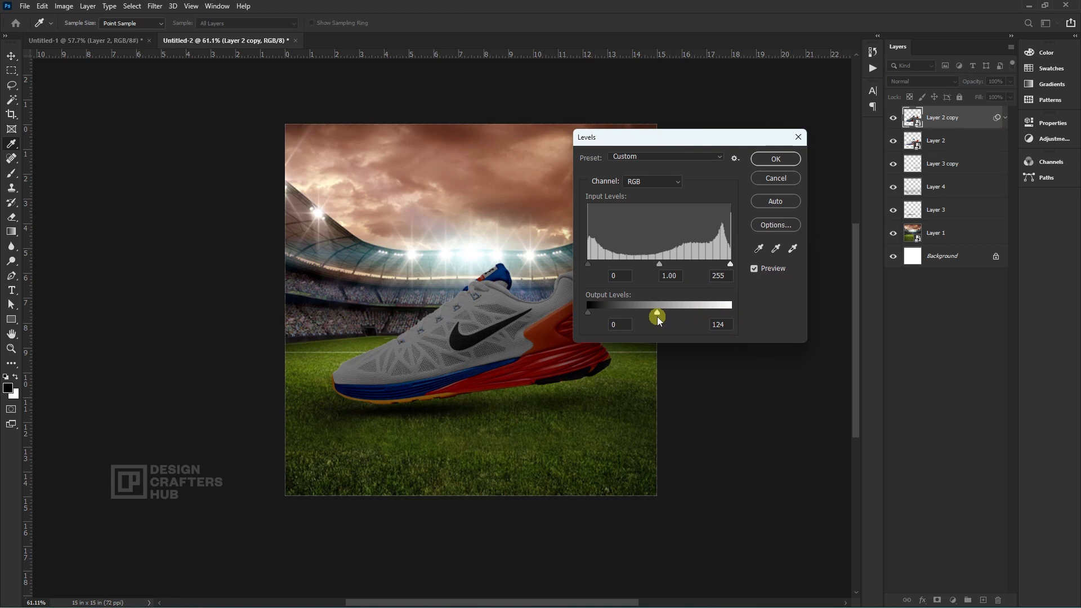
click(777, 158)
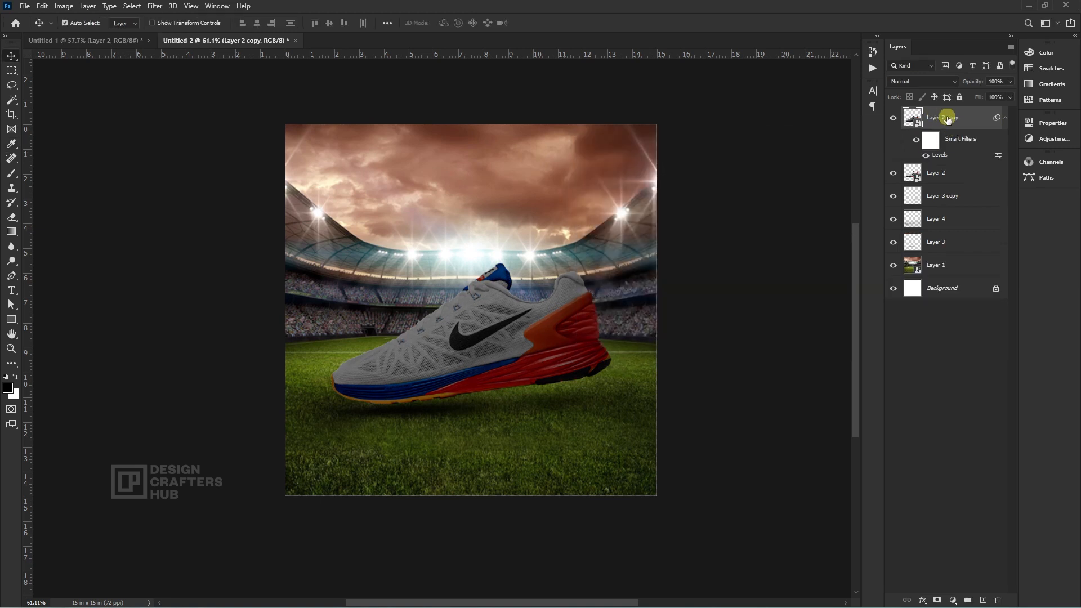
- Add a layer mask to the darkened shoe copy and brush soft black at 300 px over the upper to hide the darkening there
click(938, 600)
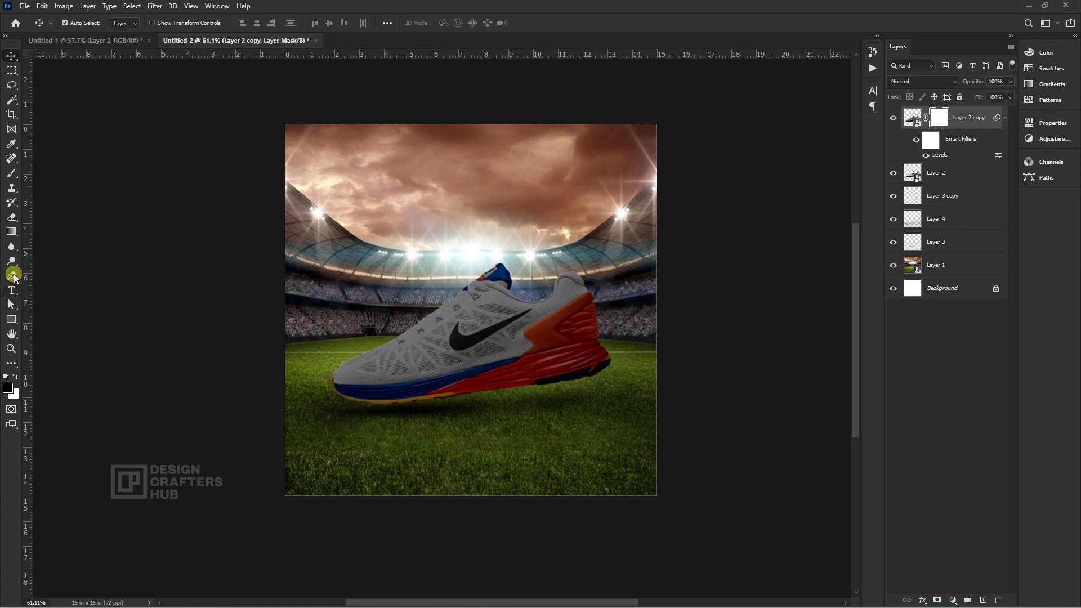
click(13, 173)
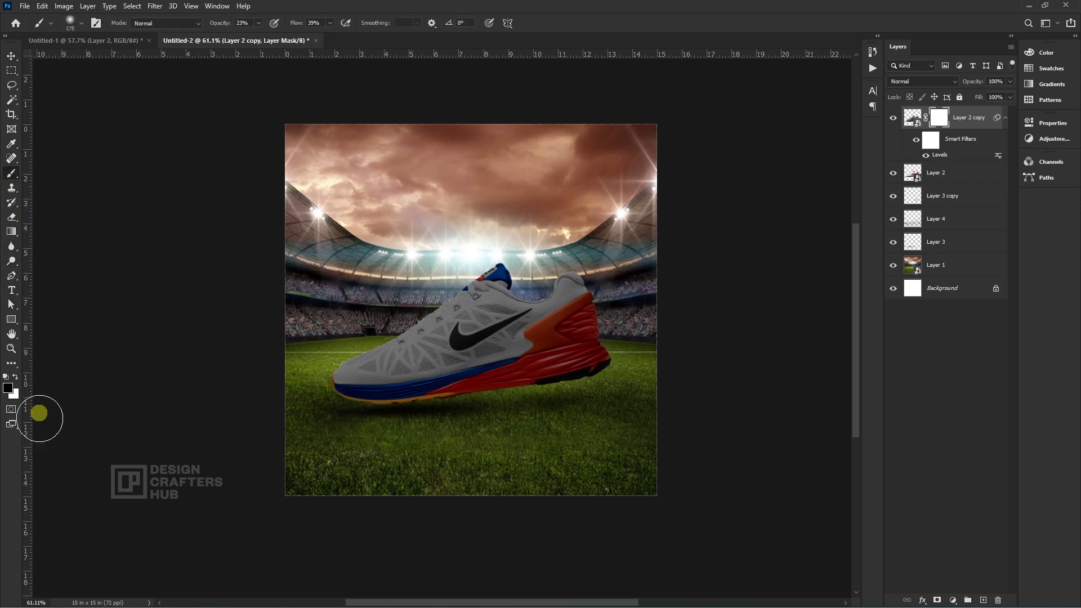
click(9, 388)
key(Return)
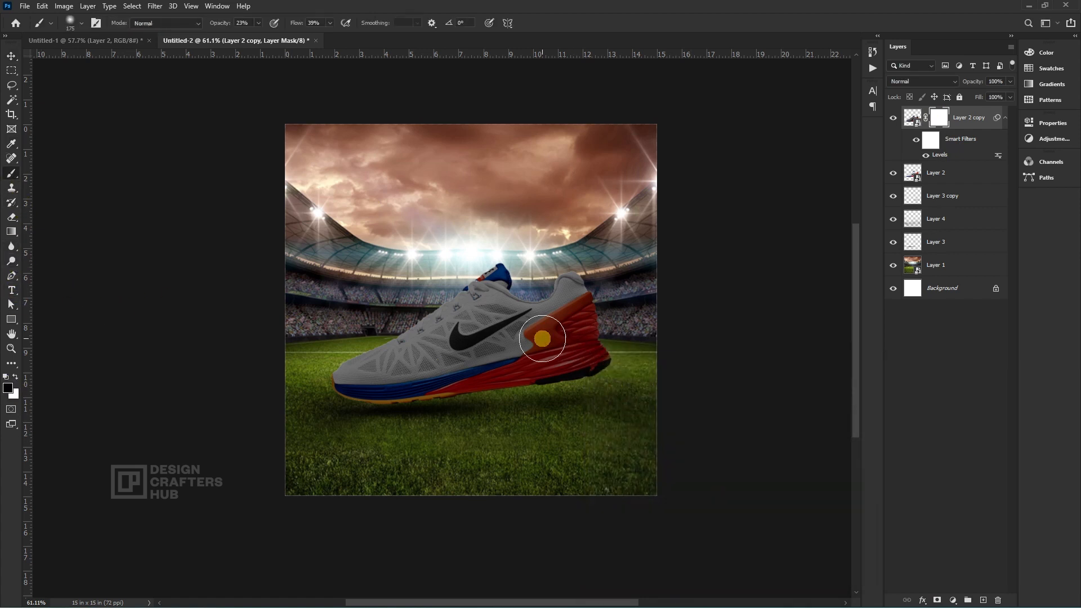
key(bracketright)
key(bracketright)
key(bracketright)
scroll(529, 317, up, 2)
mouse_move(506, 276)
mouse_down()
mouse_move(481, 283)
mouse_move(546, 273)
mouse_move(501, 271)
mouse_move(284, 344)
mouse_move(346, 322)
mouse_move(298, 363)
mouse_move(300, 375)
mouse_move(402, 325)
mouse_move(426, 300)
mouse_move(516, 263)
mouse_move(603, 280)
mouse_move(587, 277)
mouse_move(628, 328)
mouse_move(527, 310)
mouse_move(433, 344)
mouse_move(540, 305)
mouse_move(547, 287)
mouse_move(601, 280)
mouse_move(400, 337)
mouse_move(312, 388)
mouse_move(284, 376)
mouse_move(465, 314)
mouse_move(642, 314)
mouse_move(377, 317)
mouse_move(420, 308)
mouse_move(348, 322)
mouse_move(519, 246)
mouse_move(585, 276)
mouse_move(644, 330)
mouse_move(626, 331)
mouse_move(636, 351)
mouse_move(626, 319)
mouse_move(642, 323)
mouse_move(644, 353)
mouse_up()
- Restore some shading on the shoe by painting the mask white, then brush black at 49% opacity to brighten the front upper again
key(x)
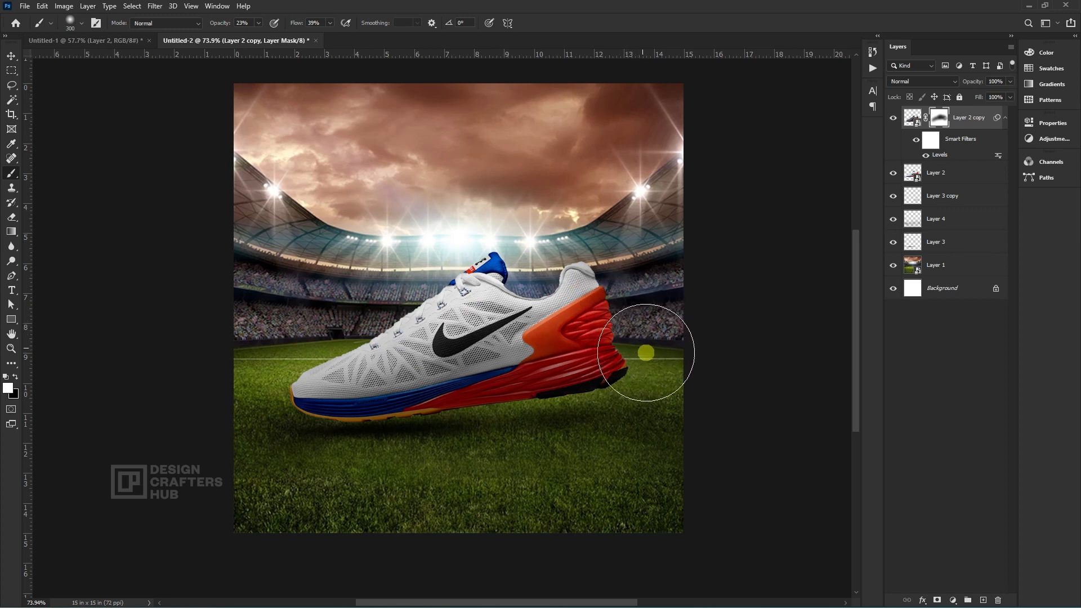
mouse_move(299, 390)
mouse_down()
mouse_move(434, 334)
mouse_move(540, 313)
mouse_up()
key(x)
mouse_move(382, 340)
mouse_down()
mouse_move(488, 308)
mouse_move(412, 301)
mouse_move(591, 277)
mouse_move(461, 339)
mouse_move(285, 367)
mouse_up()
- Reduce the brush to 150 px, mask out the darkening around the heel and collar, and compare with the darkened copy hidden
scroll(589, 330, up, 6)
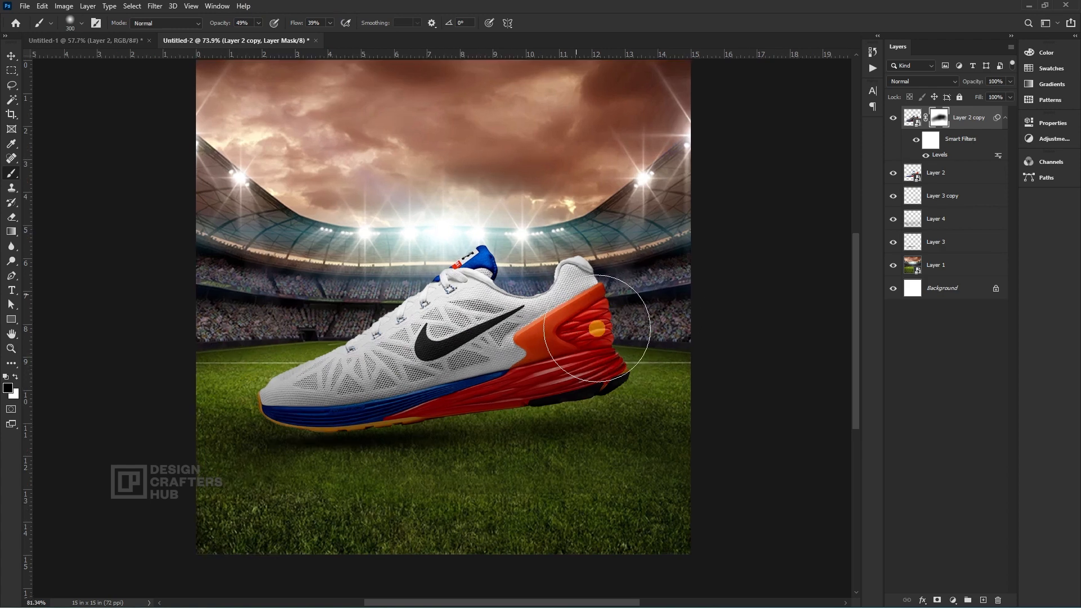
key([)
key([)
key([)
key([)
mouse_move(598, 299)
mouse_down()
mouse_move(520, 344)
mouse_move(602, 262)
mouse_move(605, 394)
mouse_move(539, 391)
mouse_move(580, 233)
mouse_up()
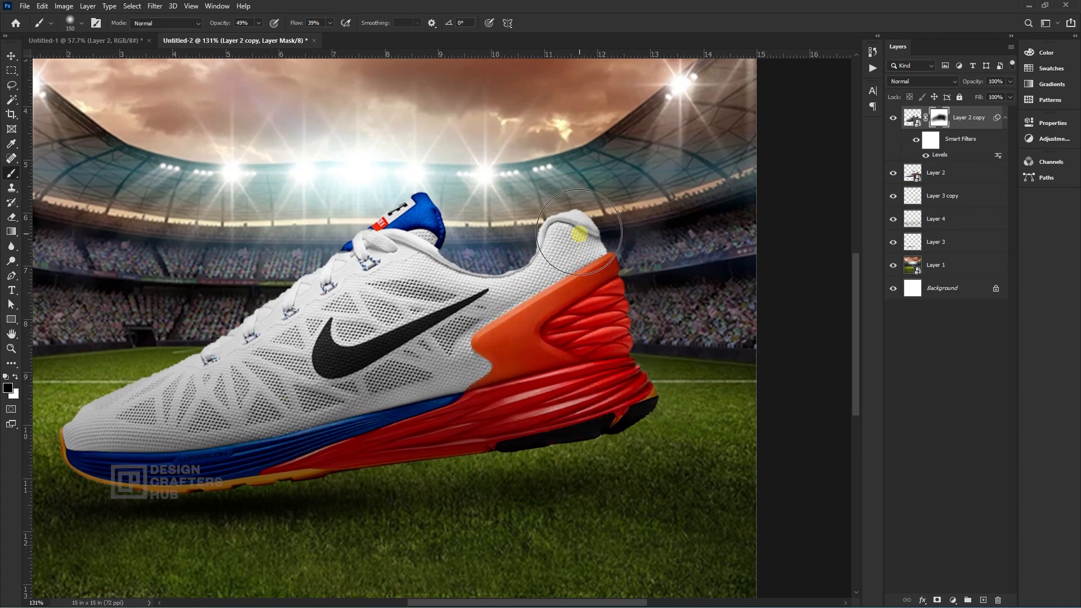
mouse_move(431, 263)
mouse_down()
mouse_move(139, 374)
mouse_move(83, 409)
mouse_move(142, 454)
mouse_move(121, 453)
mouse_move(409, 408)
mouse_move(602, 361)
mouse_move(603, 281)
mouse_move(630, 321)
mouse_up()
scroll(665, 336, down, 6)
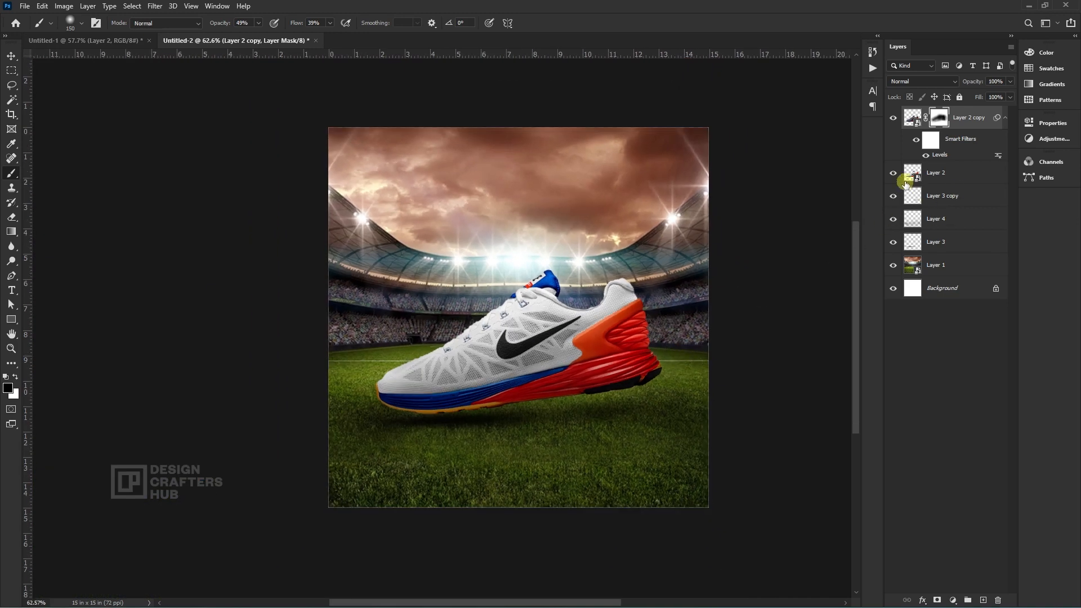
click(895, 119)
click(896, 119)
click(896, 119)
click(895, 119)
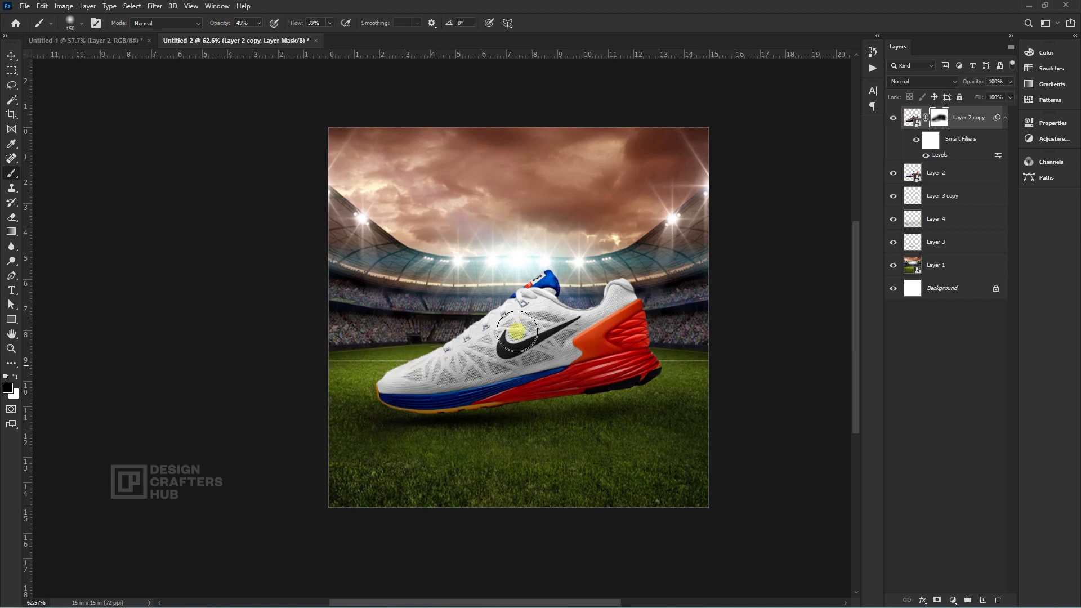
- Start a Tilt-Shift blur on the stadium background layer and centre its focus band on the grass under the shoe
scroll(644, 292, down, 2)
drag(629, 338, 564, 343)
scroll(573, 352, up, 2)
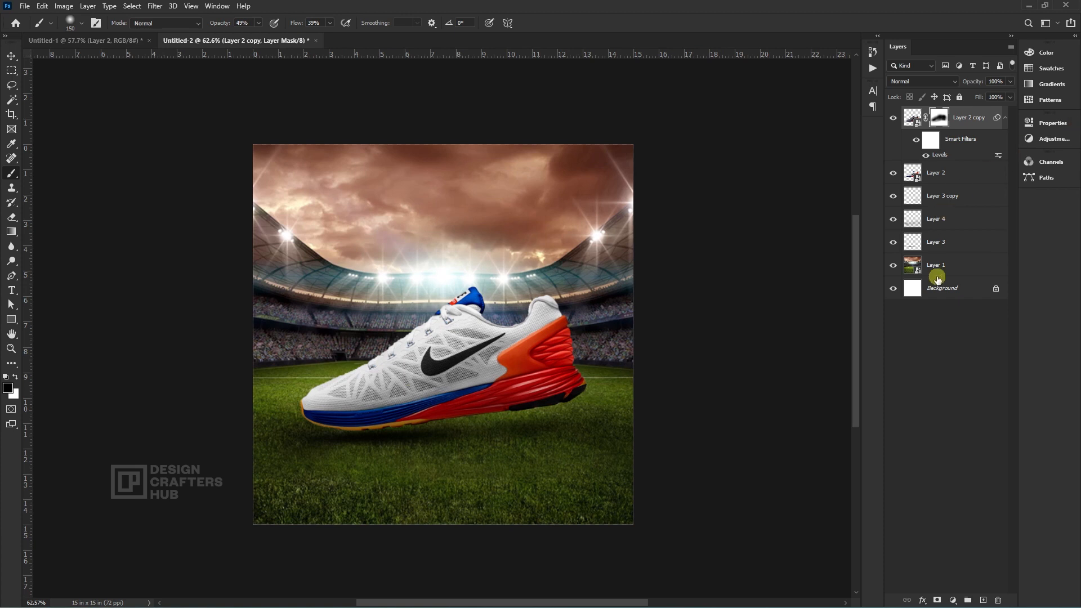
click(936, 273)
click(156, 17)
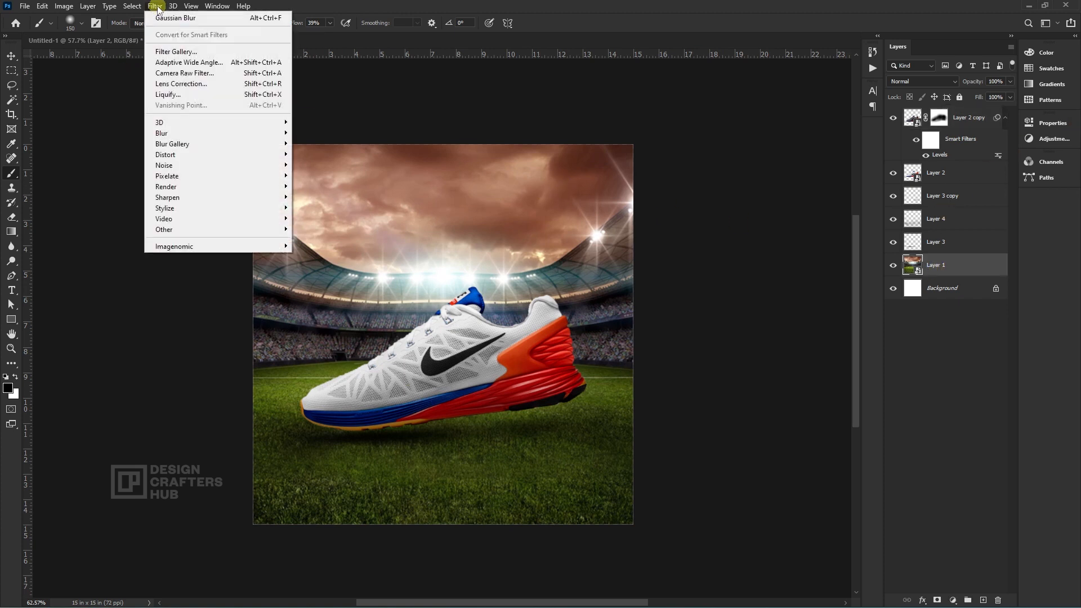
mouse_move(247, 144)
click(323, 164)
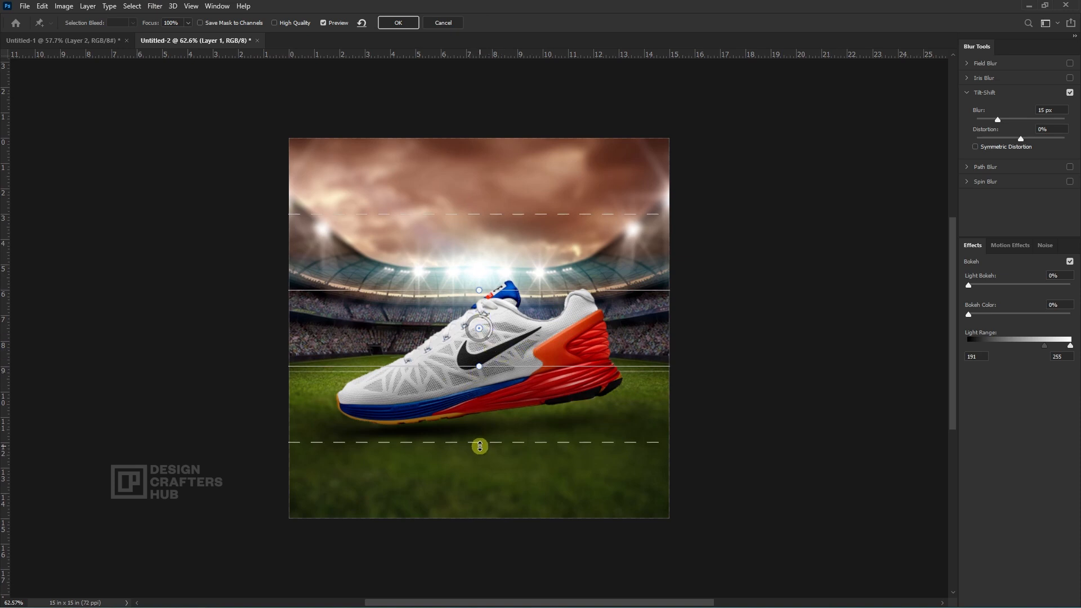
drag(480, 445, 478, 489)
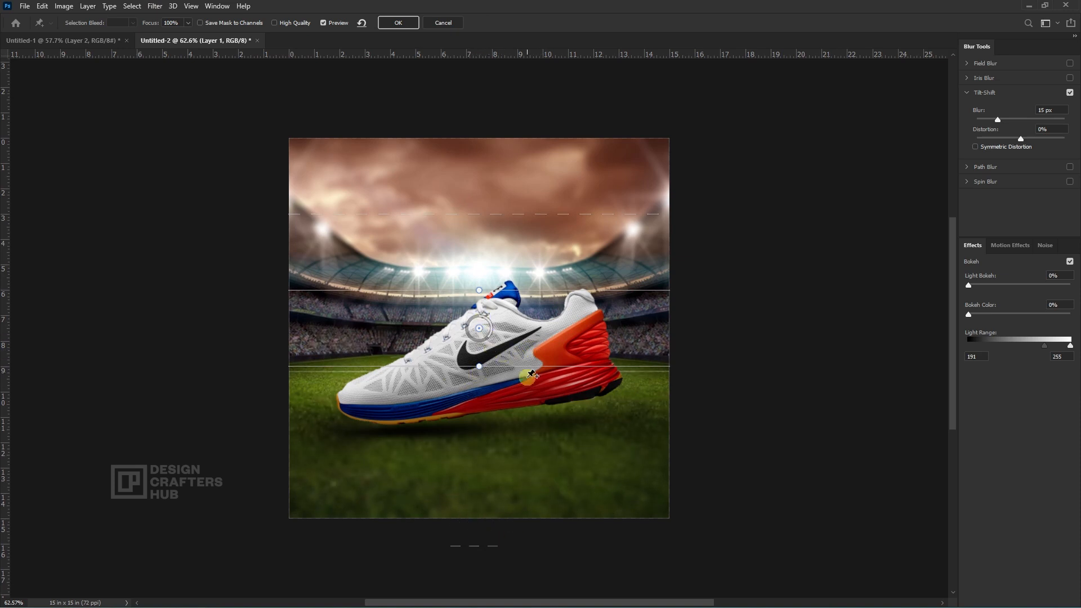
drag(480, 336, 479, 371)
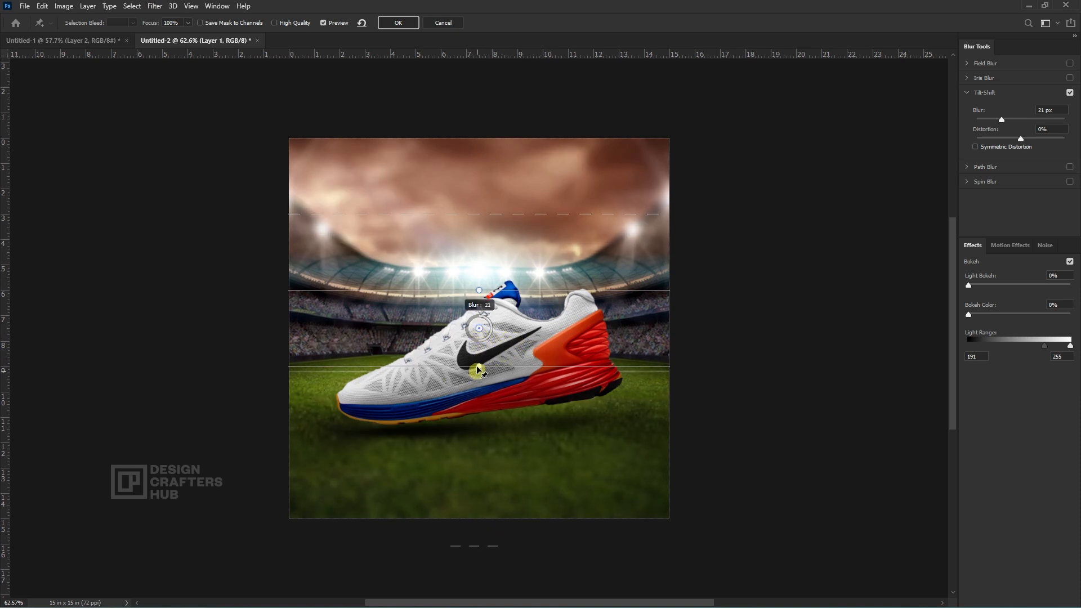
drag(480, 332, 489, 422)
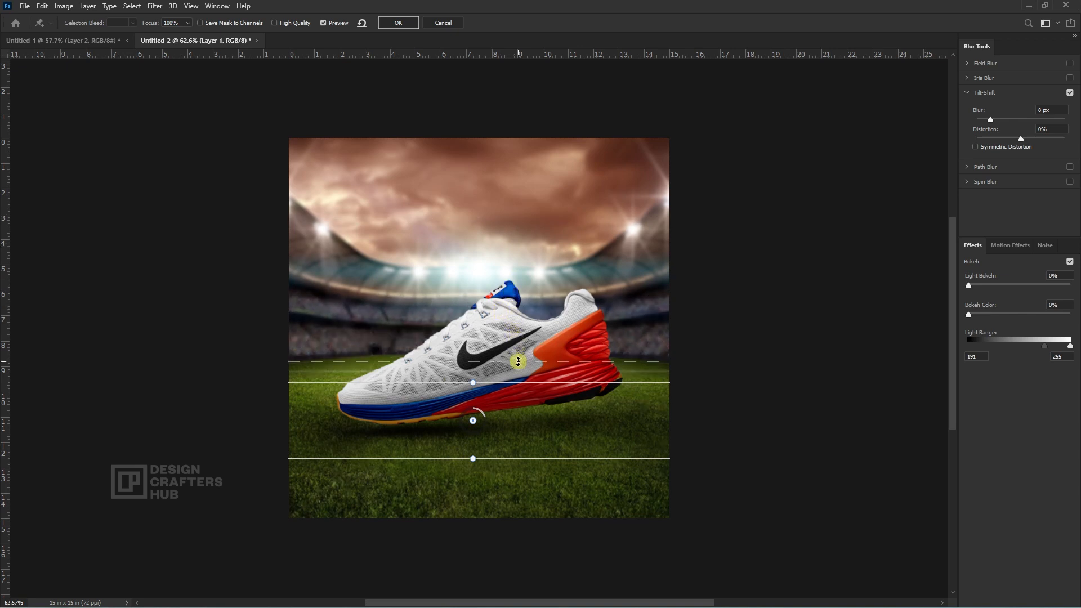
- Align the upper fade line with the far edge of the pitch, apply the Tilt-Shift at 7 px blur and compare before and after
drag(517, 361, 518, 366)
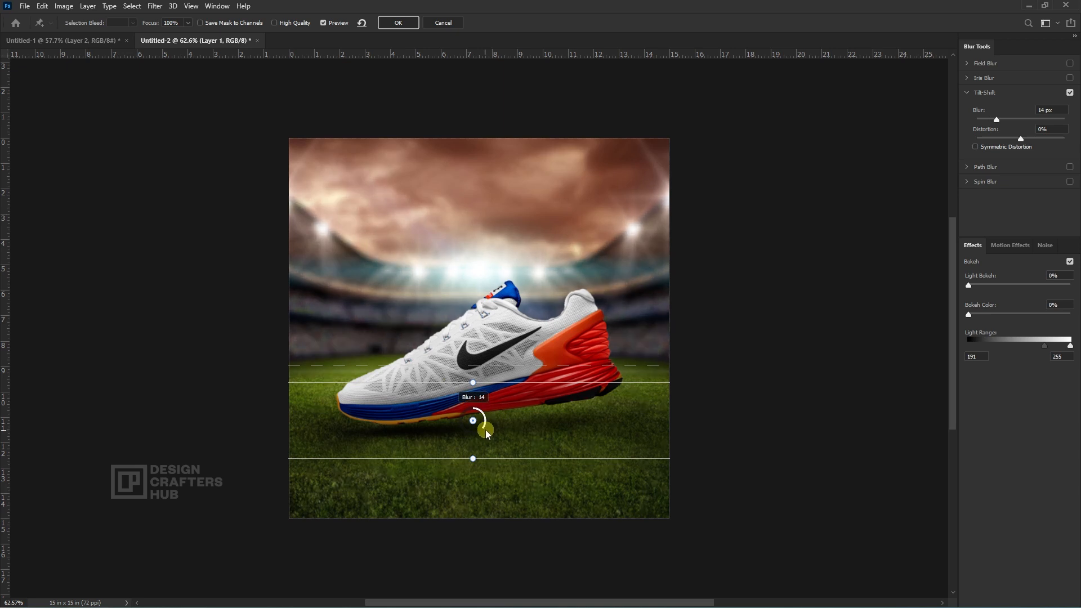
drag(488, 434, 475, 401)
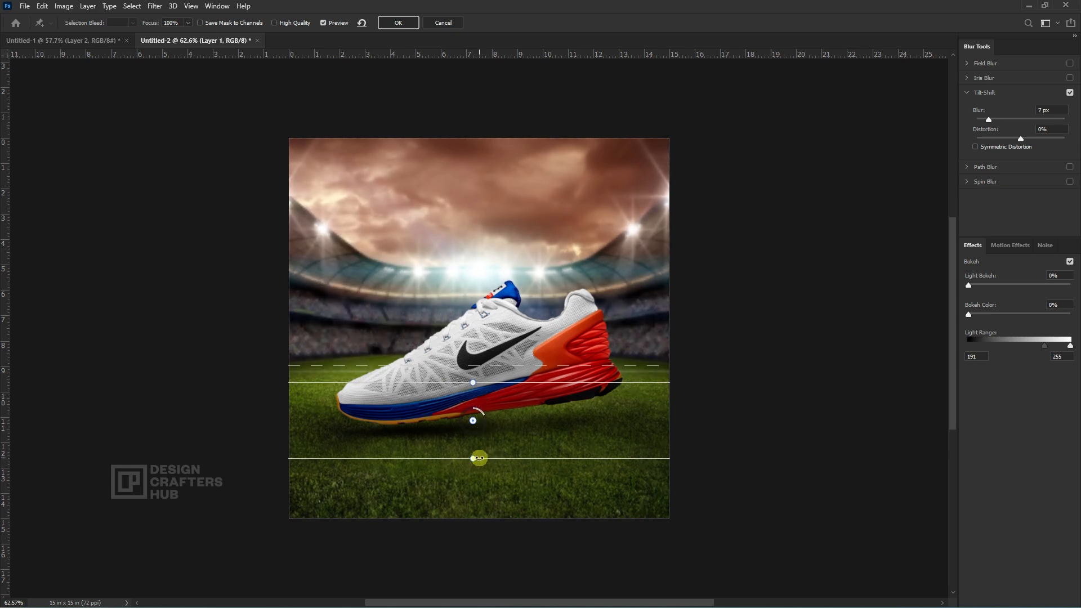
click(398, 23)
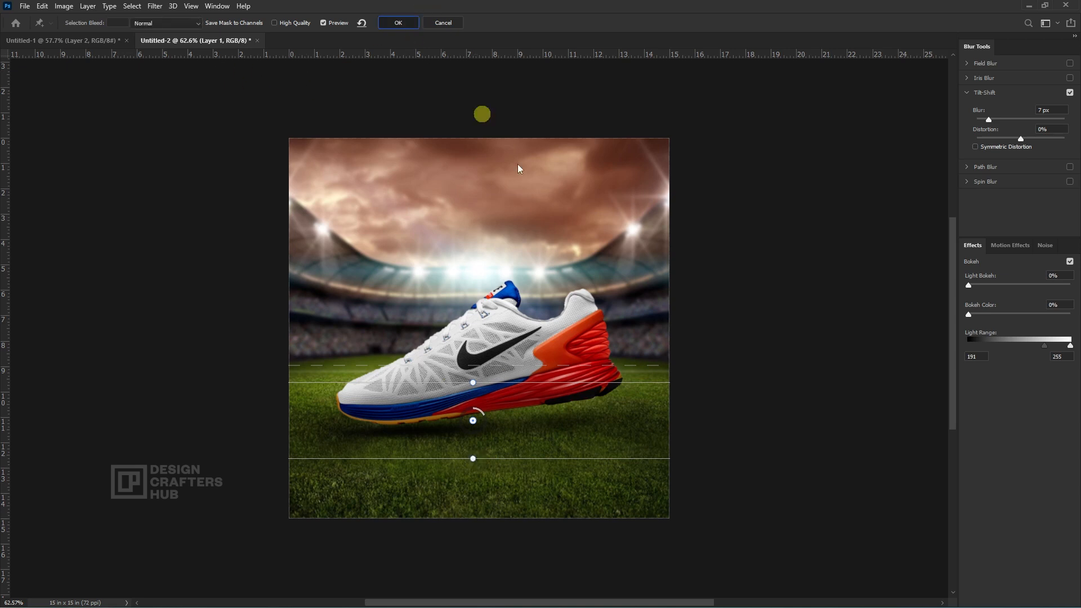
scroll(556, 320, down, 1)
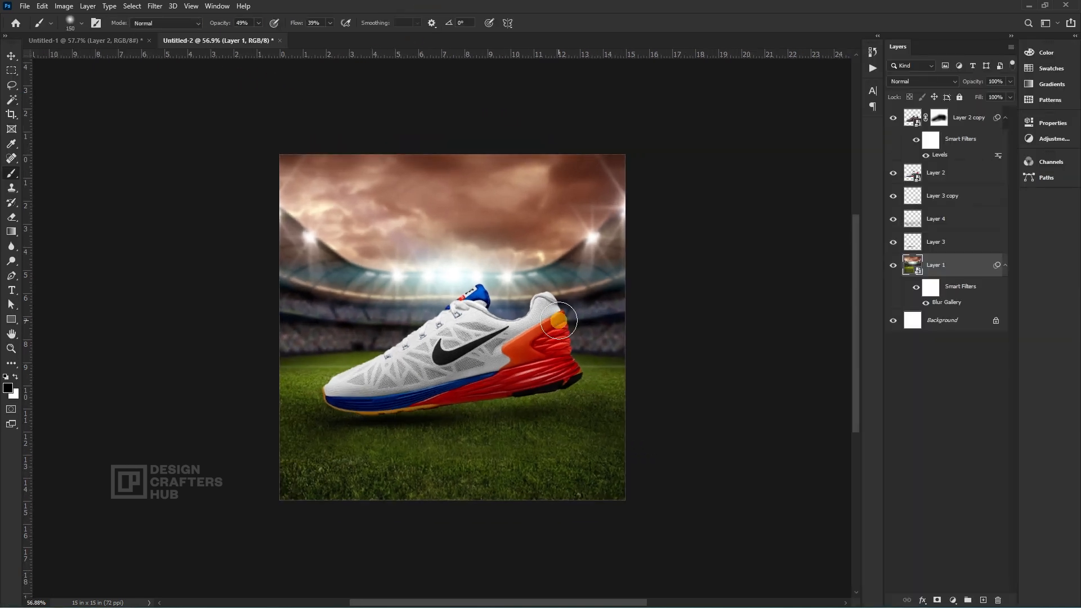
click(926, 304)
click(927, 304)
click(926, 304)
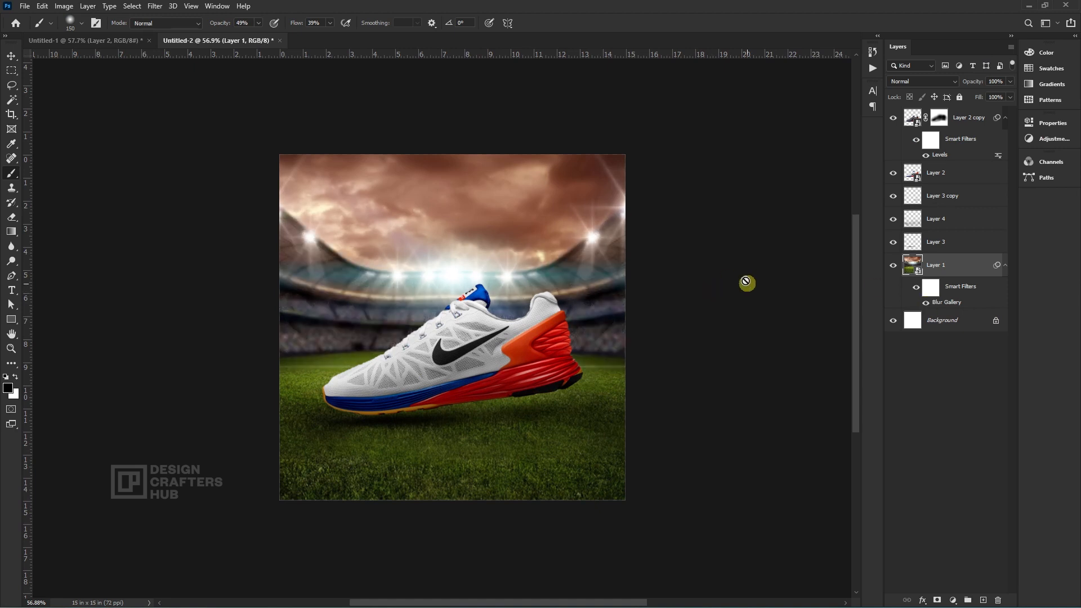
- Add an unclipped Curves adjustment above the shoe copy and shape a gentle S-curve to raise the contrast of the whole image
scroll(515, 337, down, 1)
key(v)
click(502, 344)
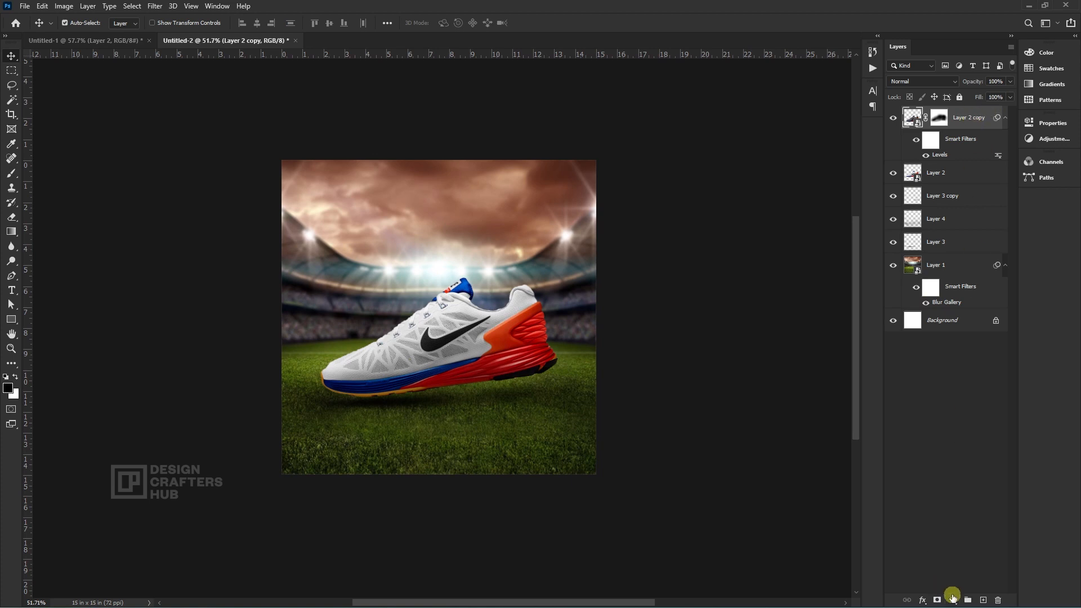
click(952, 598)
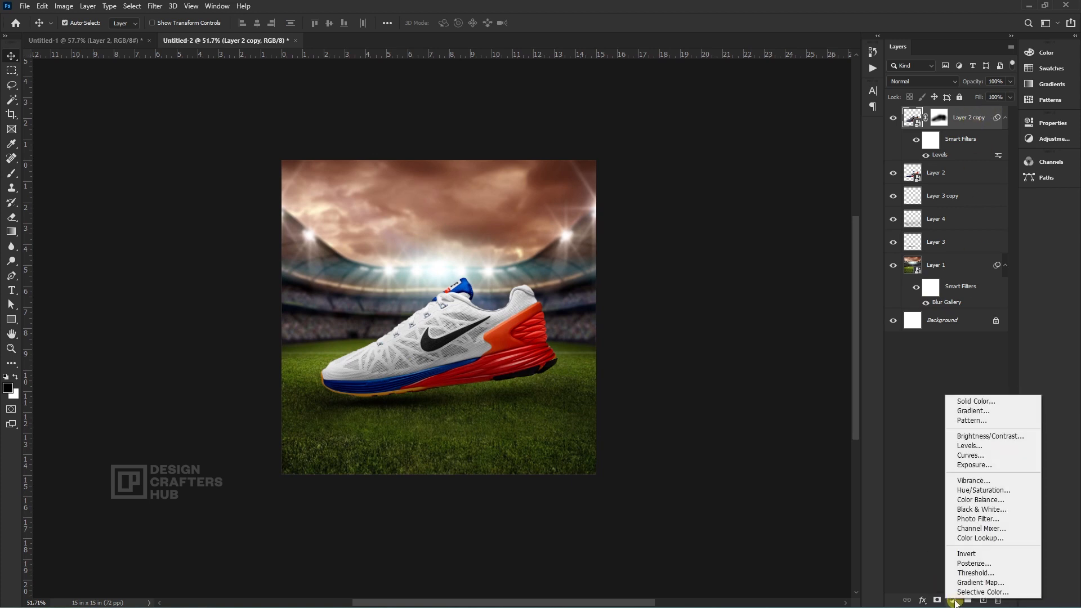
click(986, 455)
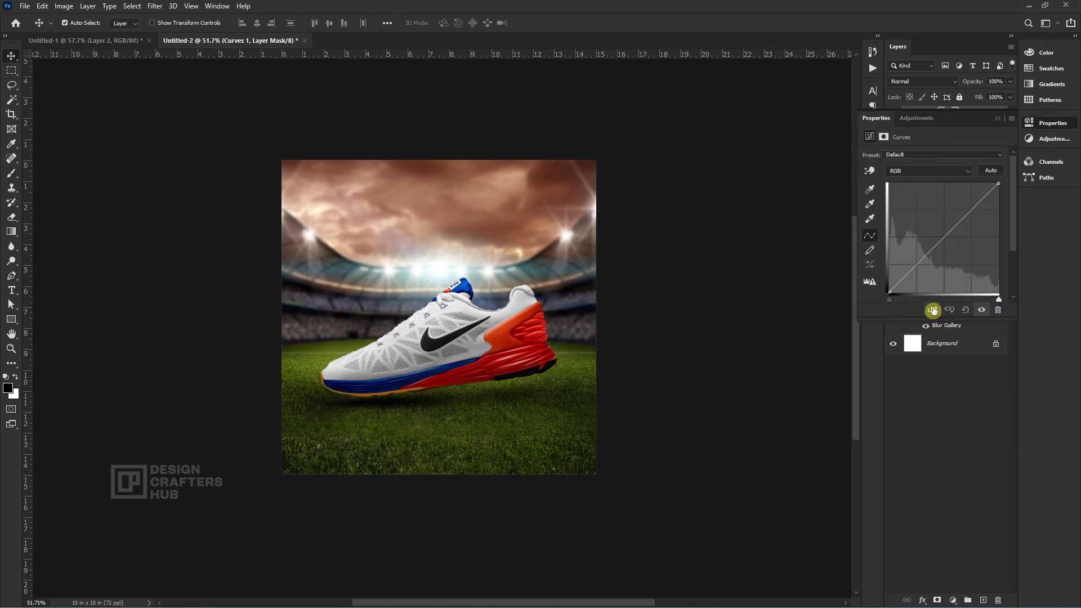
mouse_move(919, 269)
mouse_down()
mouse_move(914, 258)
mouse_move(918, 270)
mouse_up()
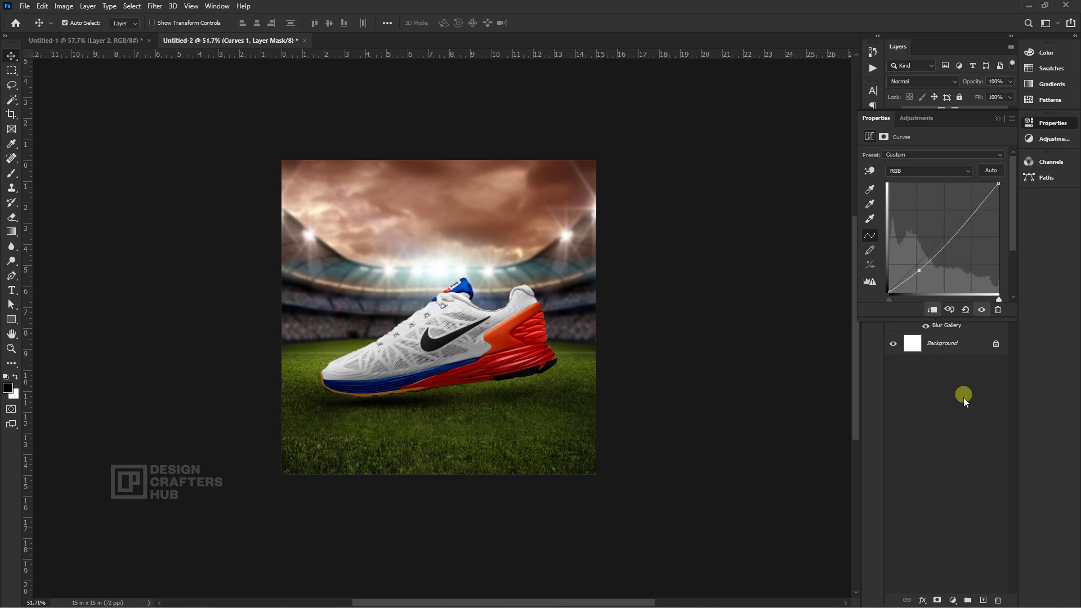
click(929, 310)
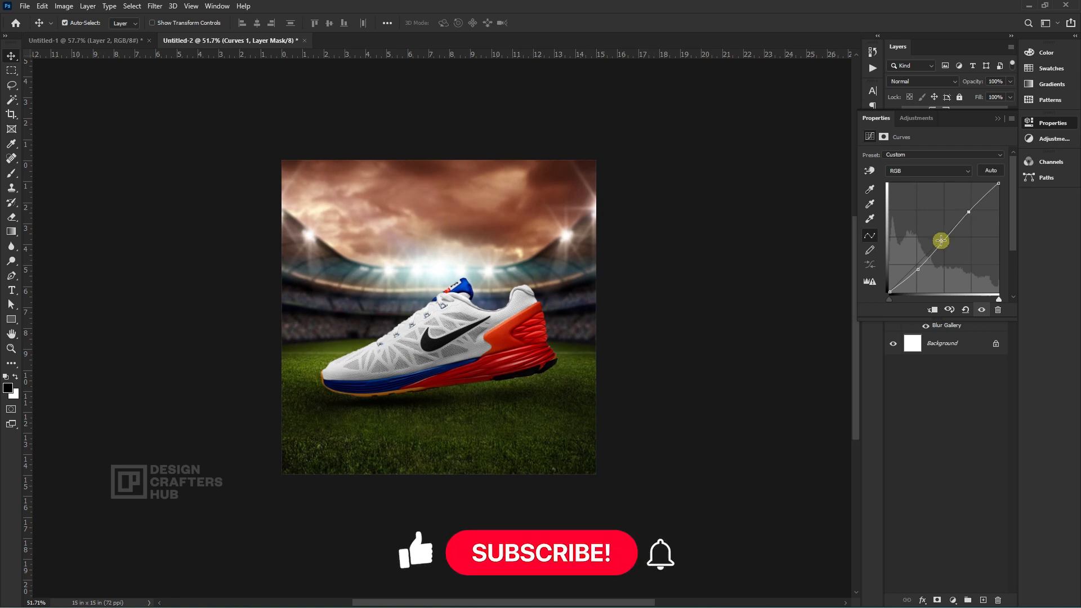
click(888, 116)
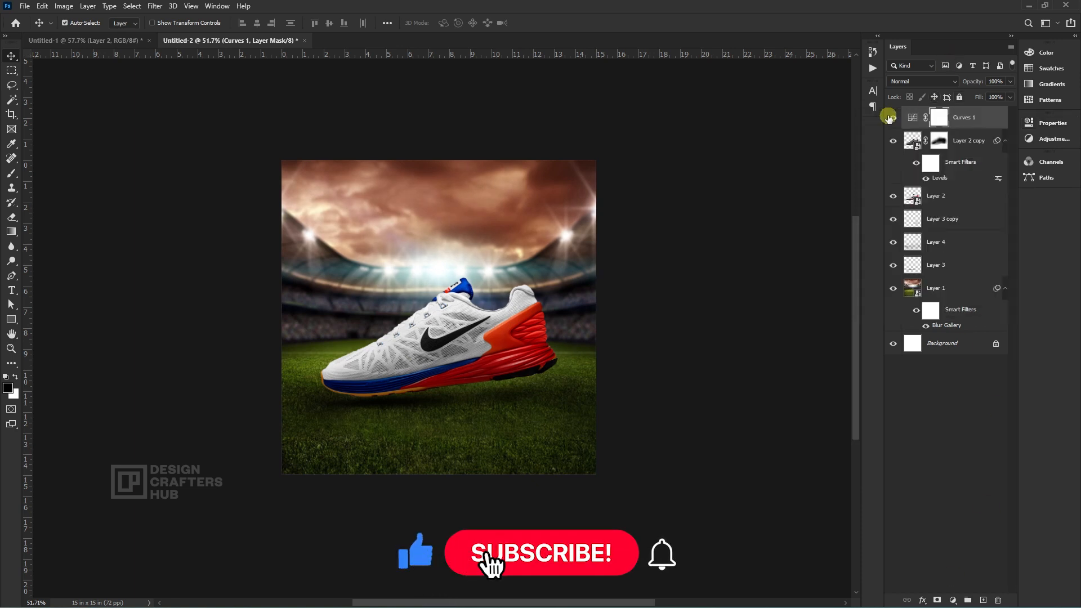
- Add a new default layer above the Curves adjustment
scroll(471, 351, up, 3)
drag(475, 354, 468, 319)
scroll(468, 319, down, 2)
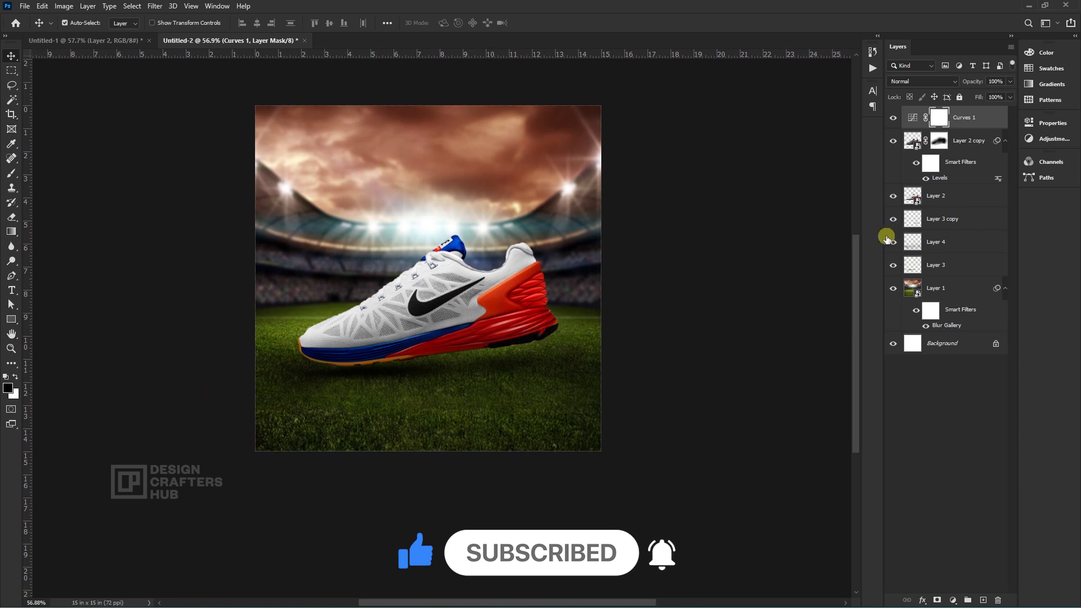
key(ctrl+shift+n)
key(Return)
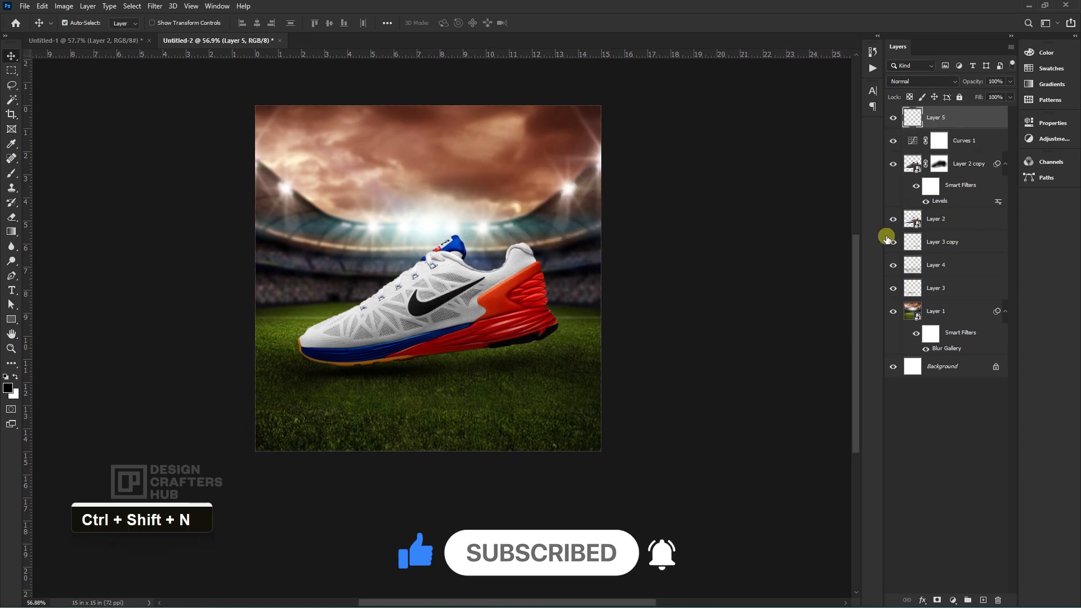
- Choose a 2500 px powder brush from the Free Powder Photoshop Brushes 16 set for the Brush tool
key(b)
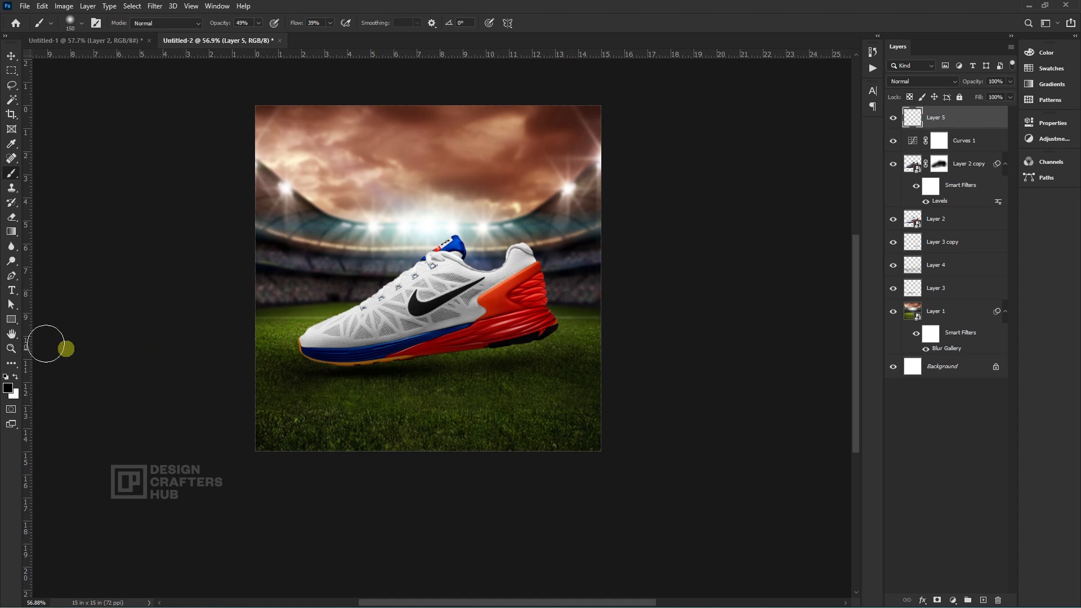
right_click(459, 263)
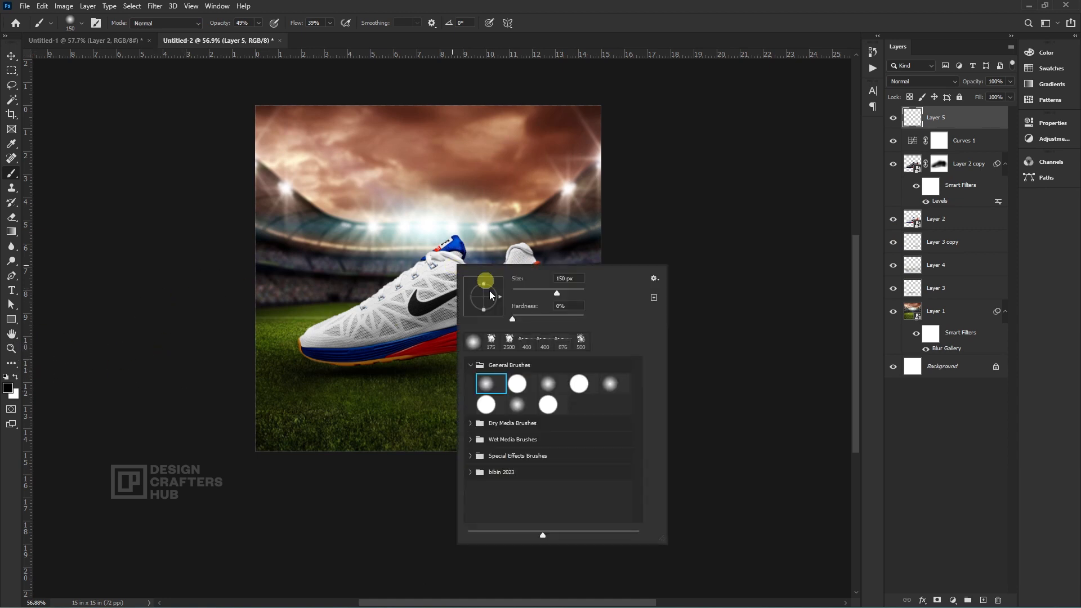
click(472, 474)
scroll(574, 449, down, 6)
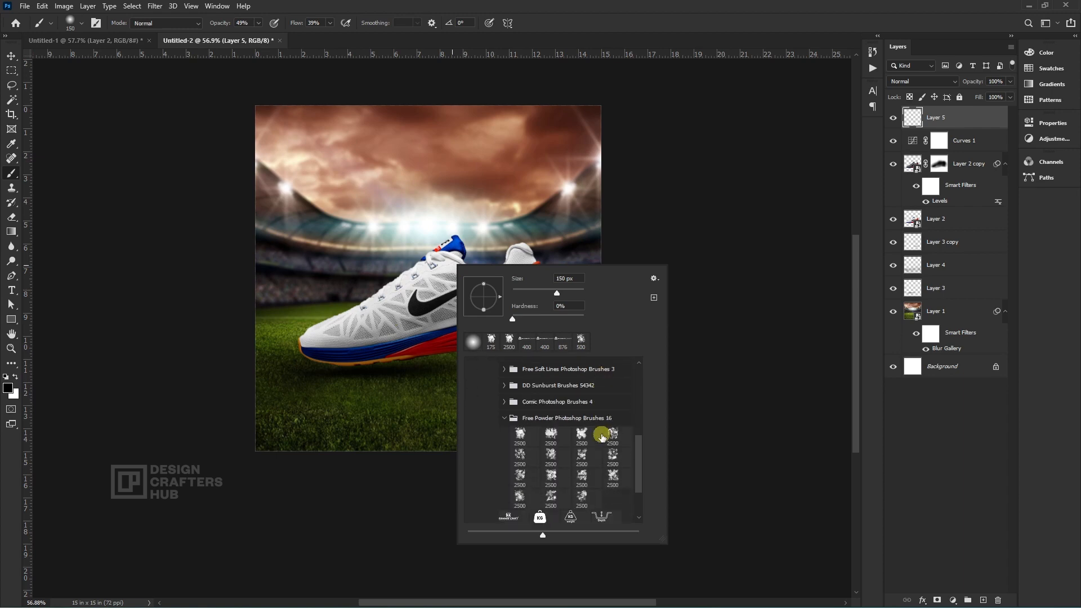
scroll(601, 437, down, 3)
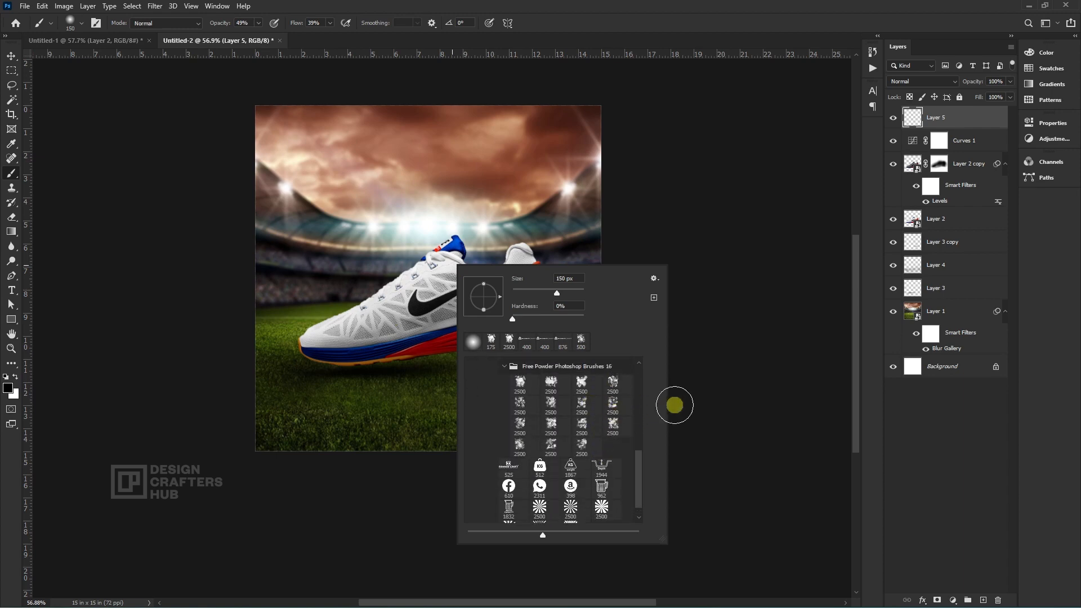
click(550, 424)
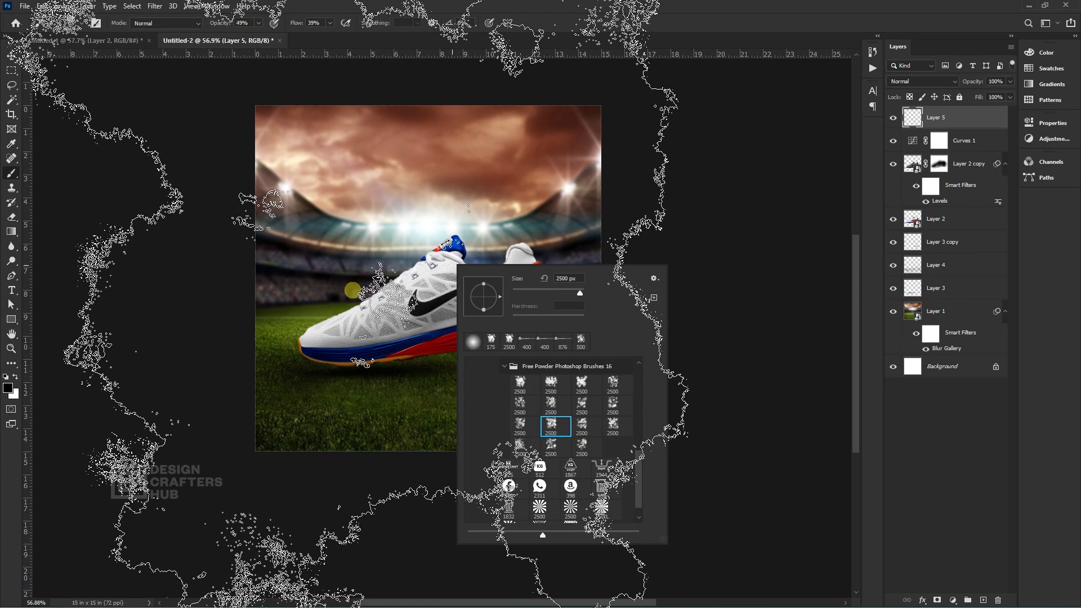
click(401, 299)
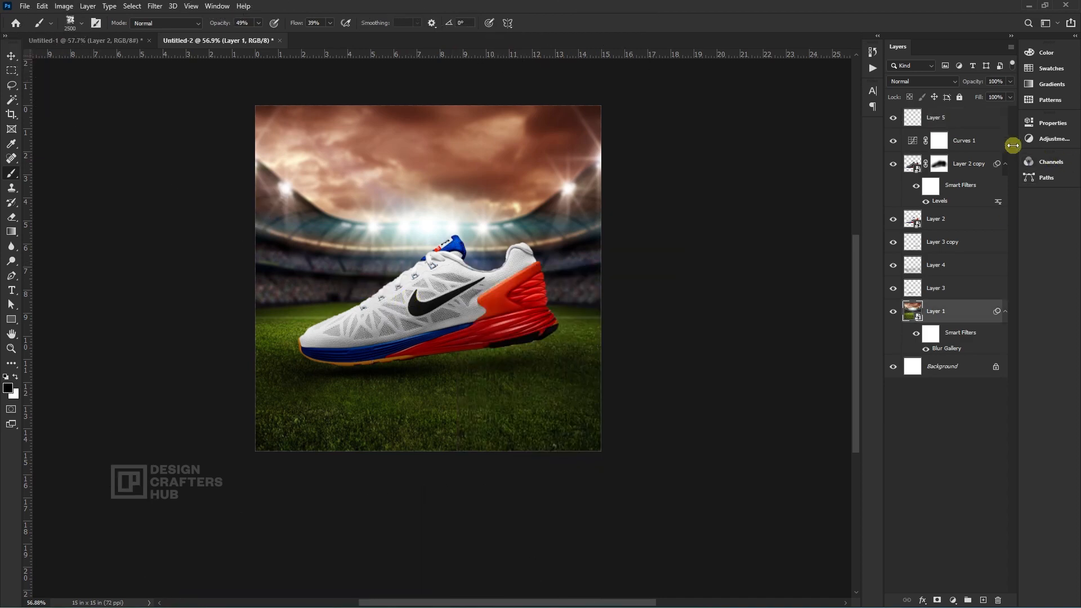
- On the new top layer, paint pale haze over the stands and pitch edge beside the shoe with the powder brush at 400 px
click(967, 120)
key(bracketleft)
key(bracketleft)
key(bracketleft)
key(bracketleft)
key(bracketleft)
key(bracketleft)
key(bracketleft)
key(bracketleft)
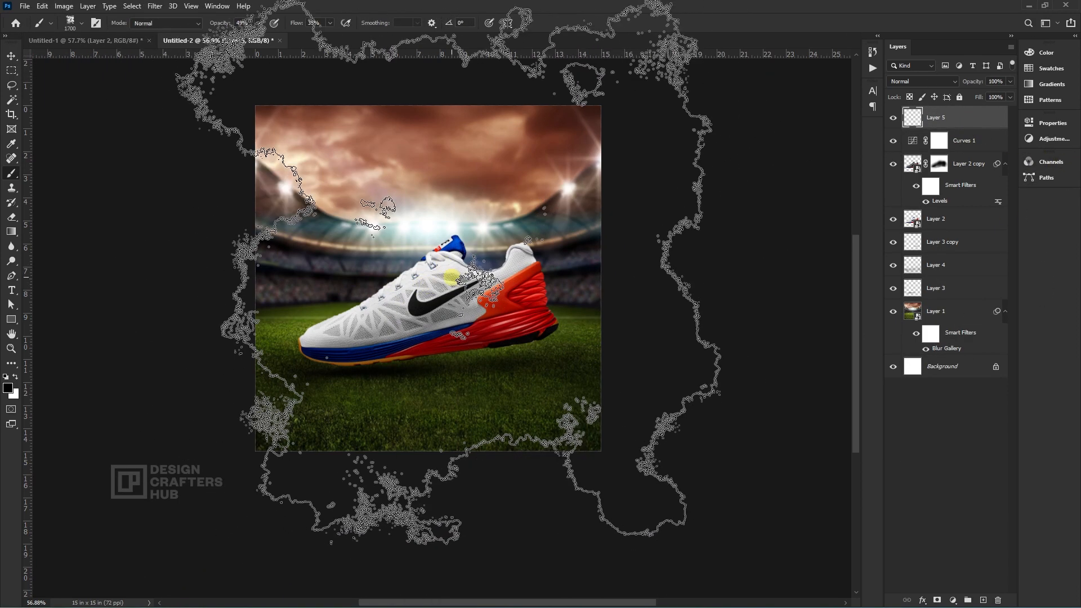
key(bracketleft)
key(bracketleft)
key(bracketleft)
key(bracketleft)
key(bracketleft)
key(bracketleft)
key(bracketleft)
key(bracketleft)
key(bracketleft)
key(bracketleft)
key(bracketleft)
key(bracketleft)
key(bracketleft)
key(x)
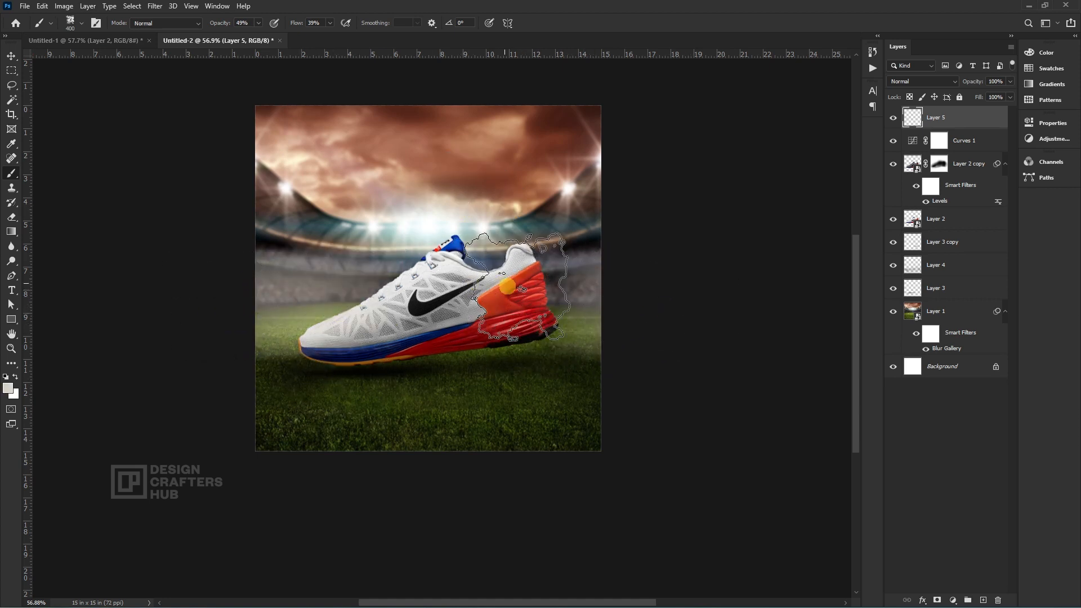
drag(569, 293, 676, 302)
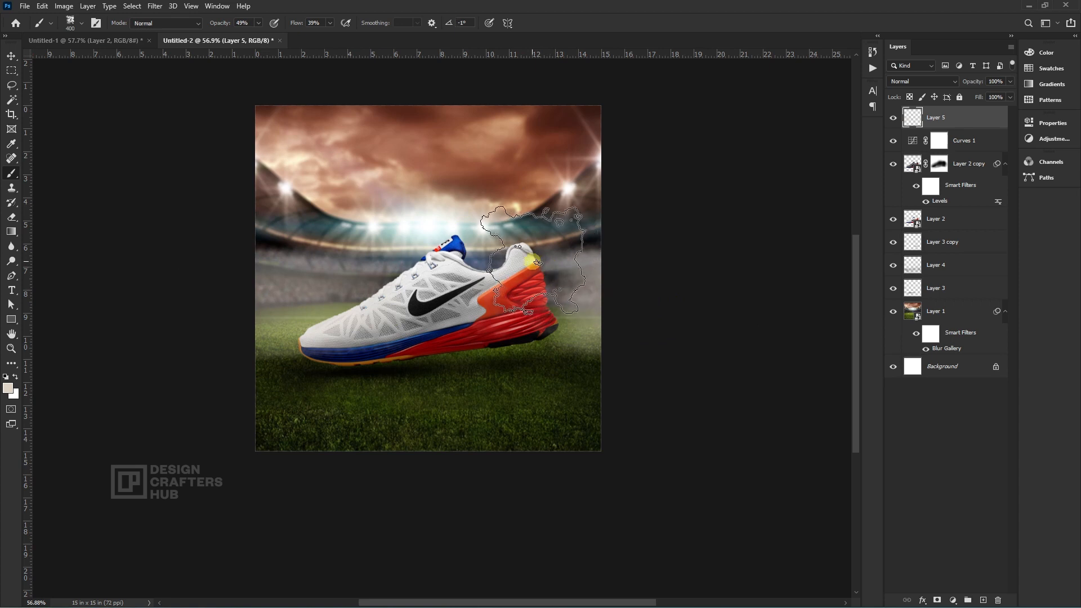
- Rotate the powder brush to -81°, reduce it to 200 px and add haze around the shoe, undoing the stroke below the heel
key(Right)
key(Right)
key(Right)
key(Right)
key(Right)
key(Right)
key(Right)
key(Right)
key(Right)
key(Right)
key(Right)
key(Right)
key(Right)
key(Right)
key(Right)
key(Right)
key(Right)
key(Right)
key(Right)
key(Right)
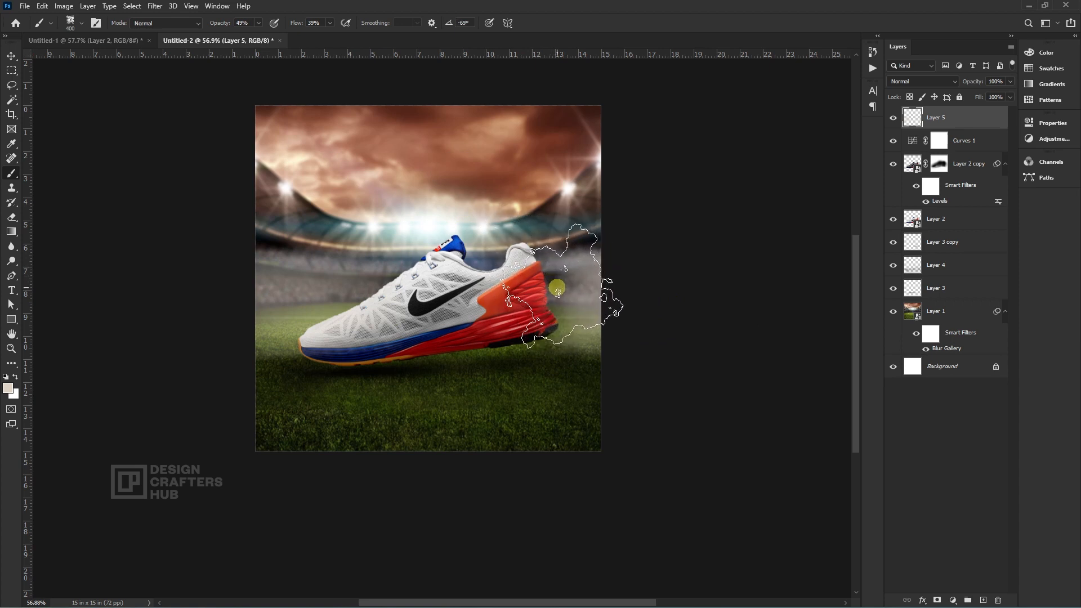
key(Right)
key(Right)
key(Right)
key(Right)
key(Right)
key(Right)
key(Right)
key(Right)
key(Right)
key(Right)
key(Right)
key(Right)
key(bracketleft)
key(bracketleft)
key(bracketleft)
click(549, 267)
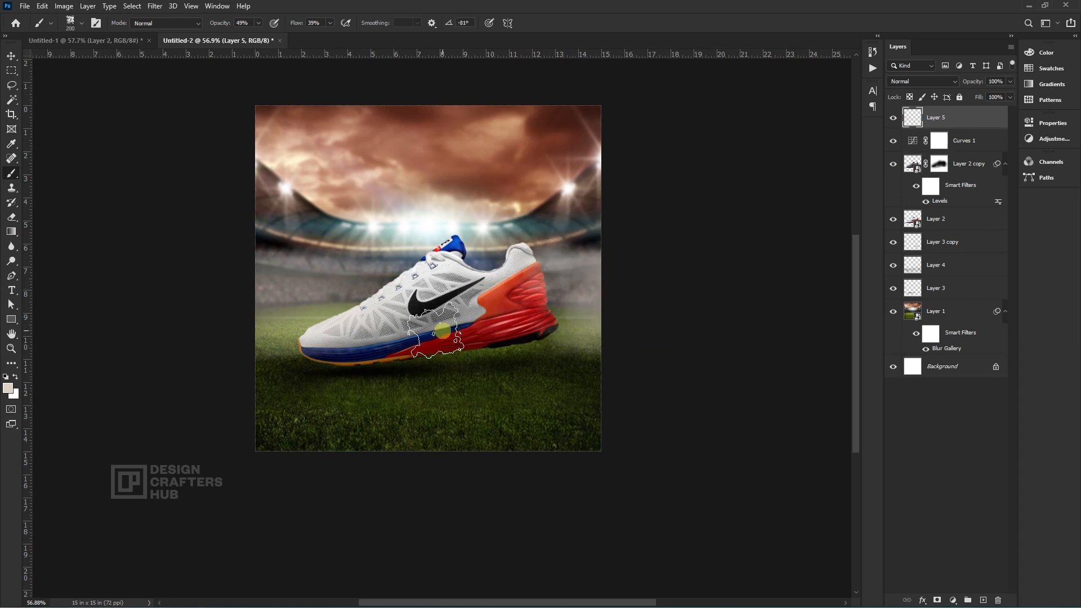
drag(536, 317, 605, 378)
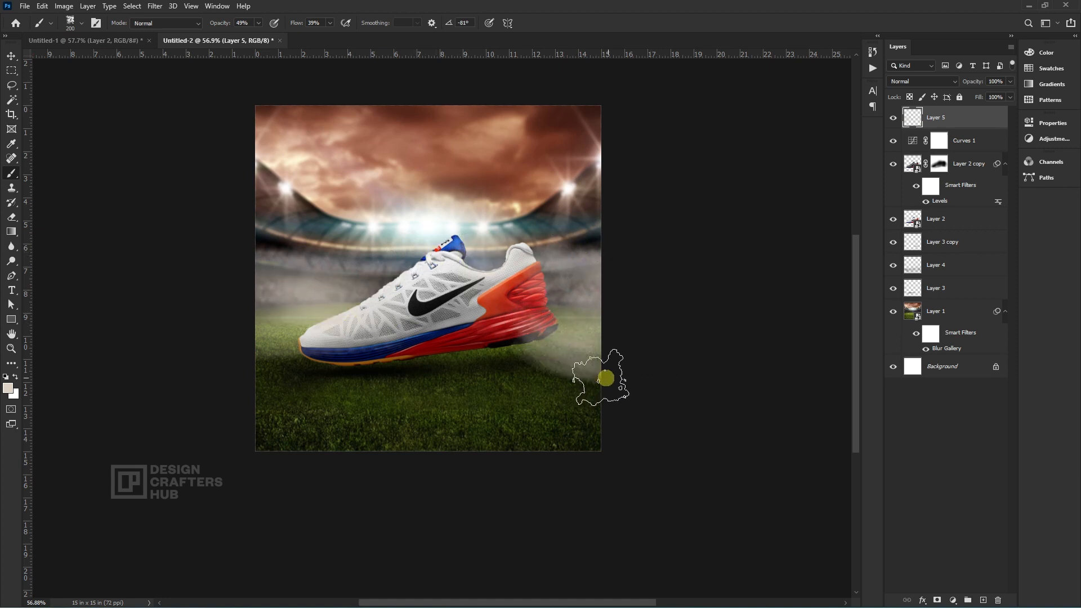
key(ctrl+z)
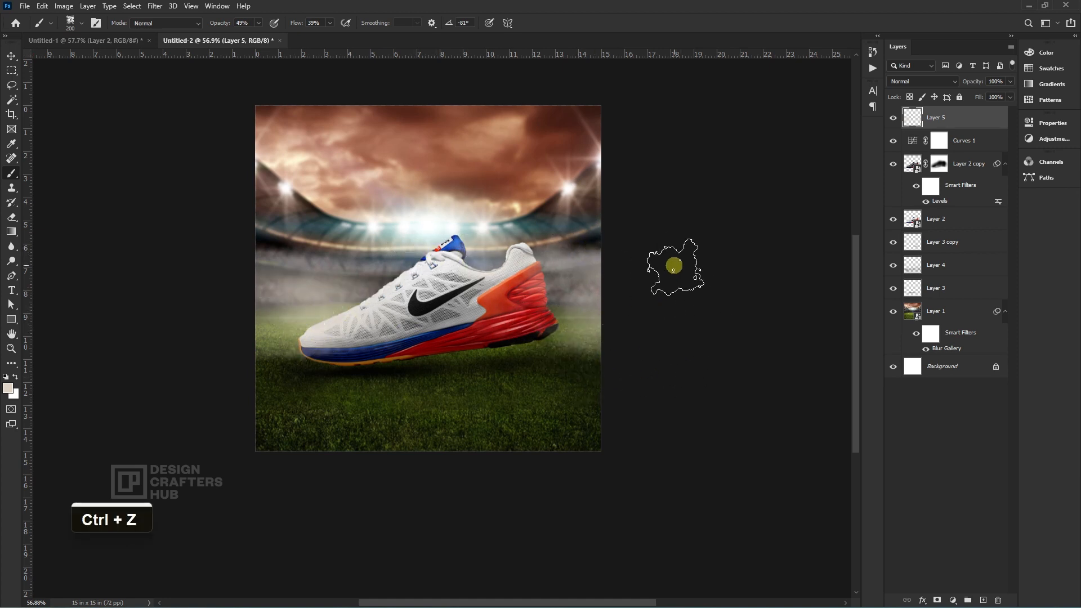
- Apply a Gaussian Blur of about 4.1 px radius to the haze layer
key(alt+t)
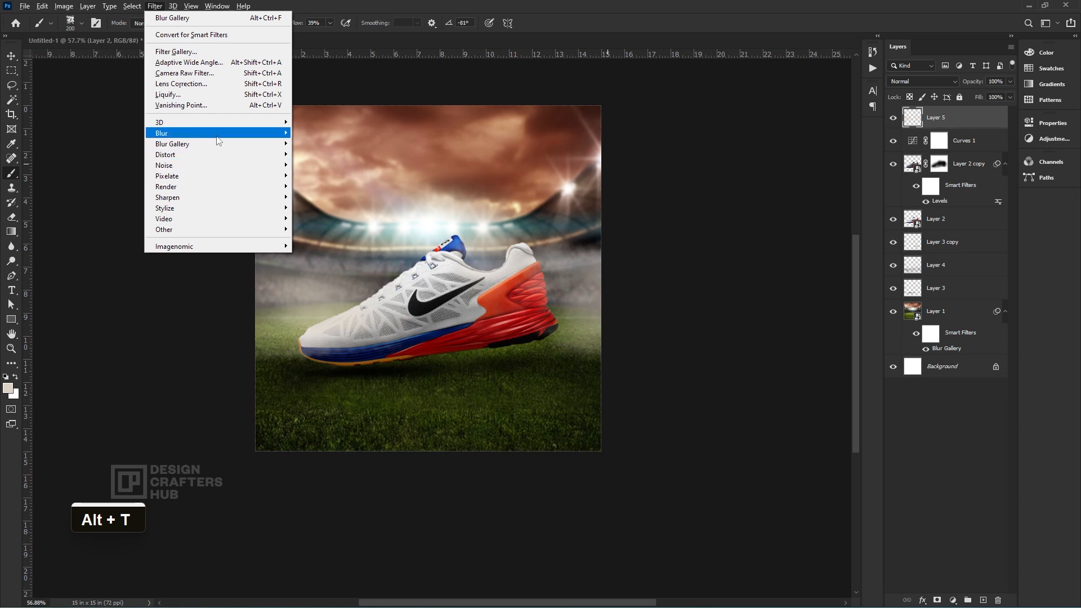
mouse_move(254, 133)
click(319, 176)
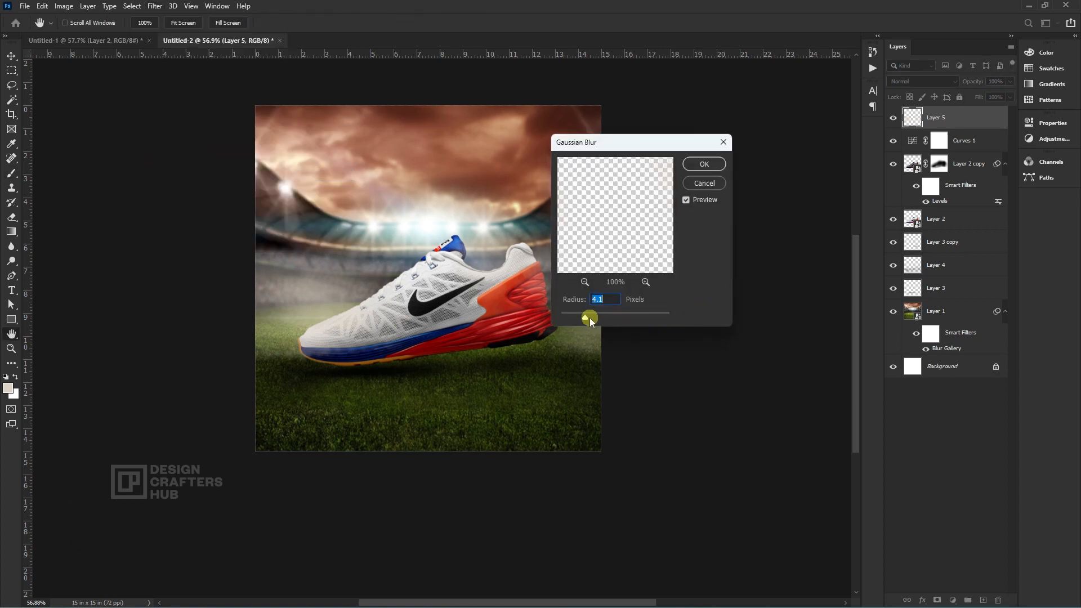
click(704, 163)
- Move the haze layer down the stack behind the shoe, placing it between Layer 4 and Layer 3
key(ctrl+bracketleft)
key(ctrl+bracketleft)
key(ctrl+bracketleft)
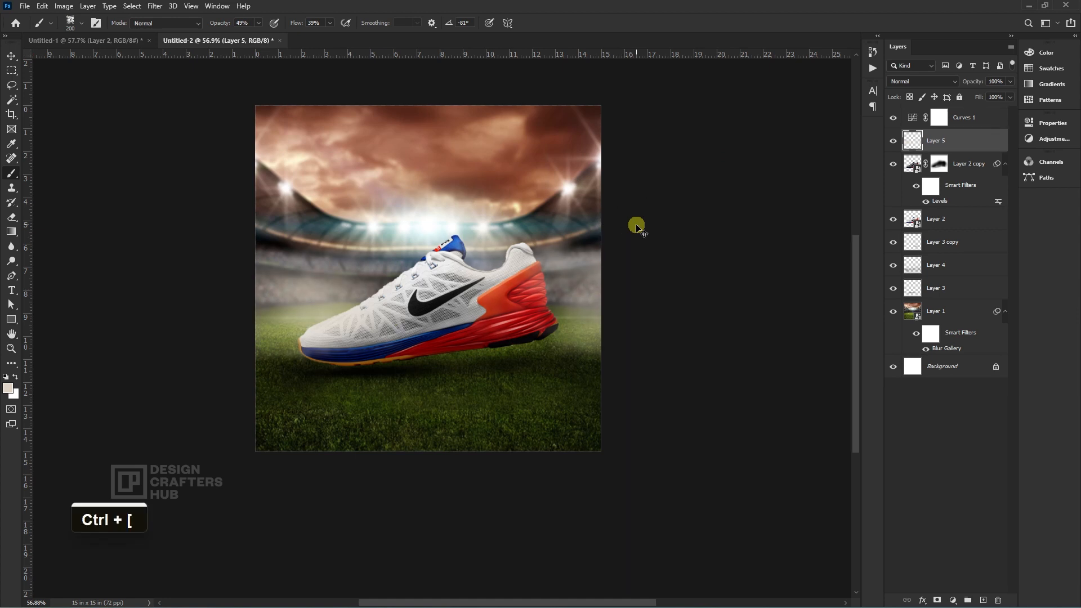
key(ctrl+bracketleft)
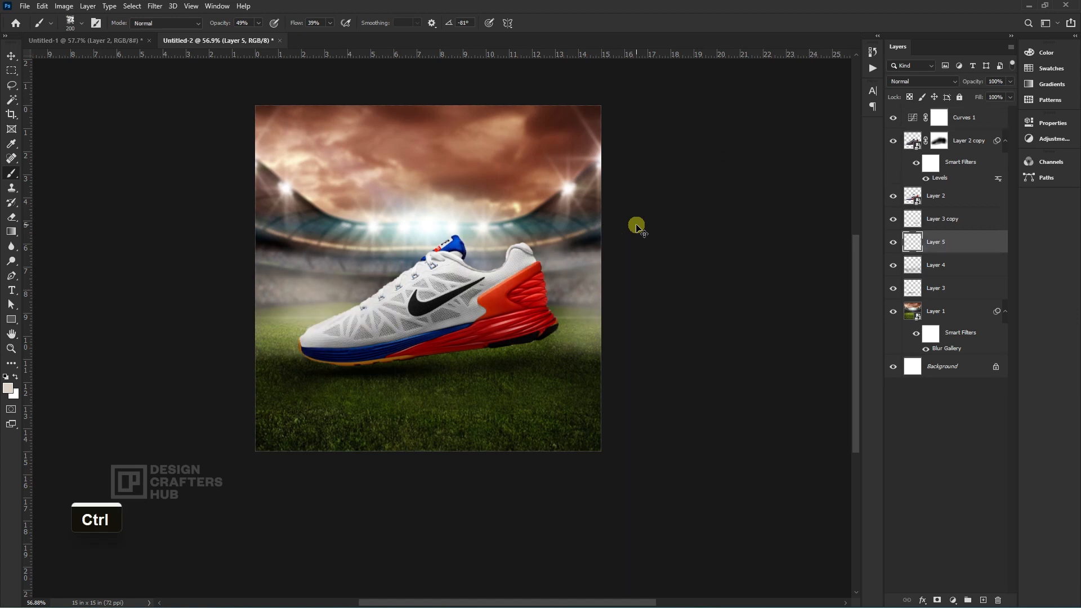
key(ctrl+bracketleft)
key(ctrl+bracketleft)
key(ctrl+bracketright)
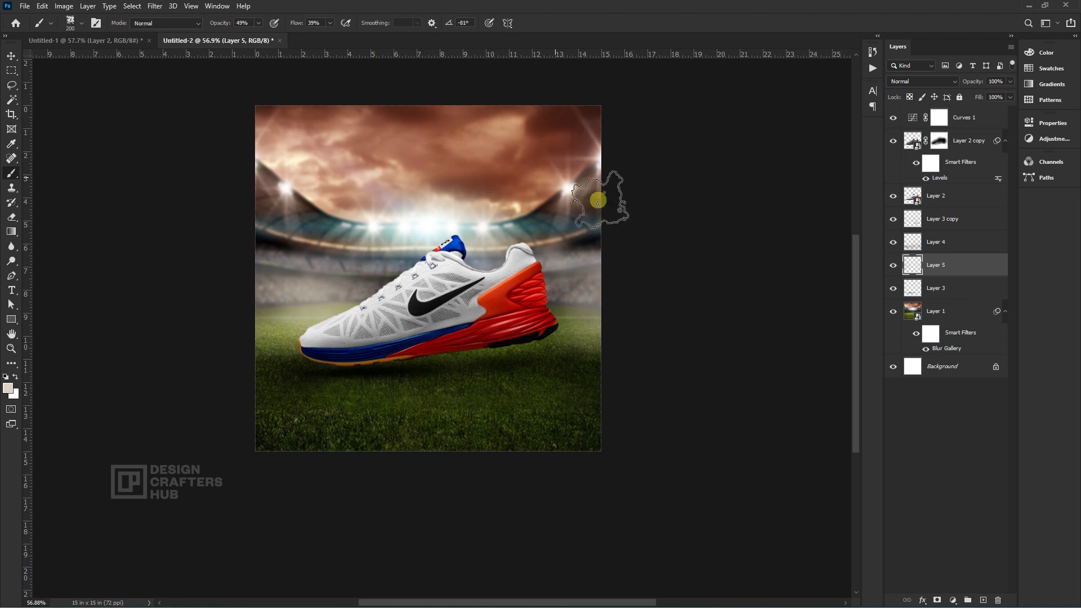
- Add a new default layer above the Curves adjustment
click(978, 121)
key(ctrl+shift+n)
key(Return)
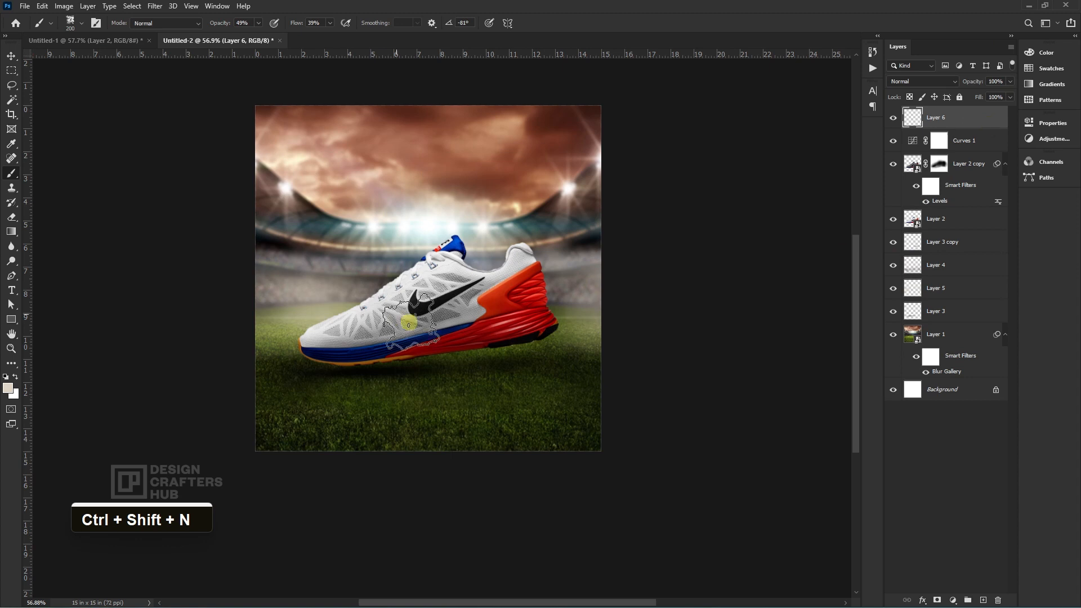
- Try powder dabs at the shoe's heel and toe with the brush at 300 px, and undo them
key(bracketright)
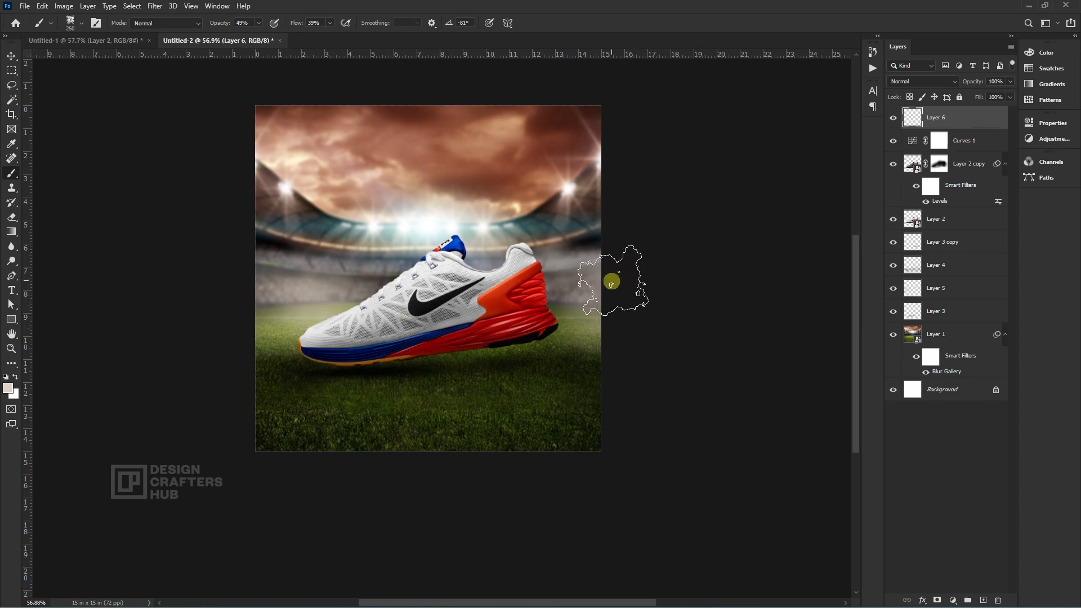
key(bracketright)
click(547, 296)
click(302, 340)
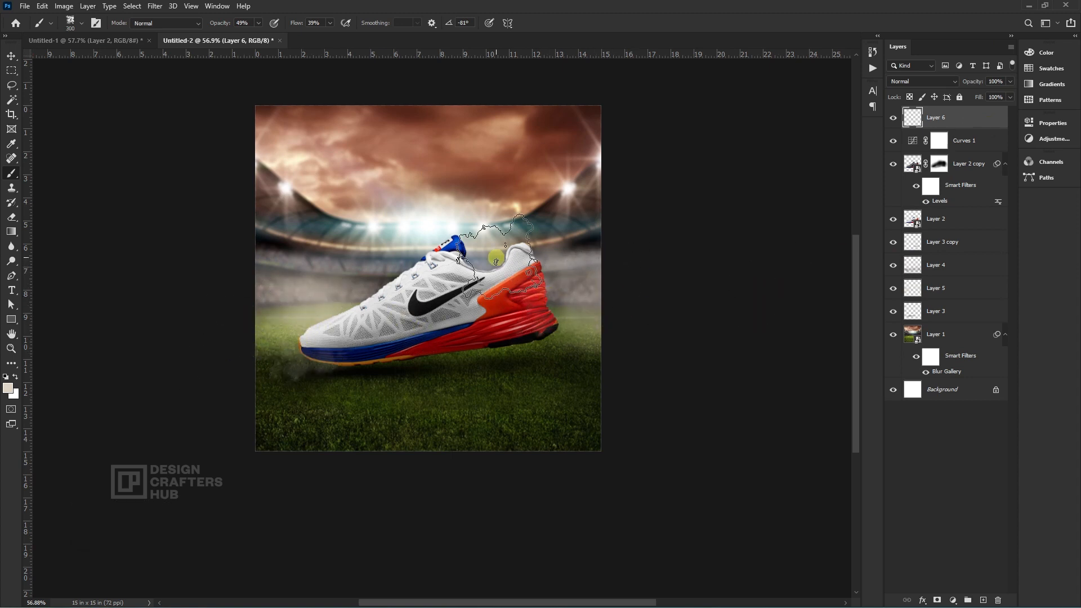
key(ctrl+z)
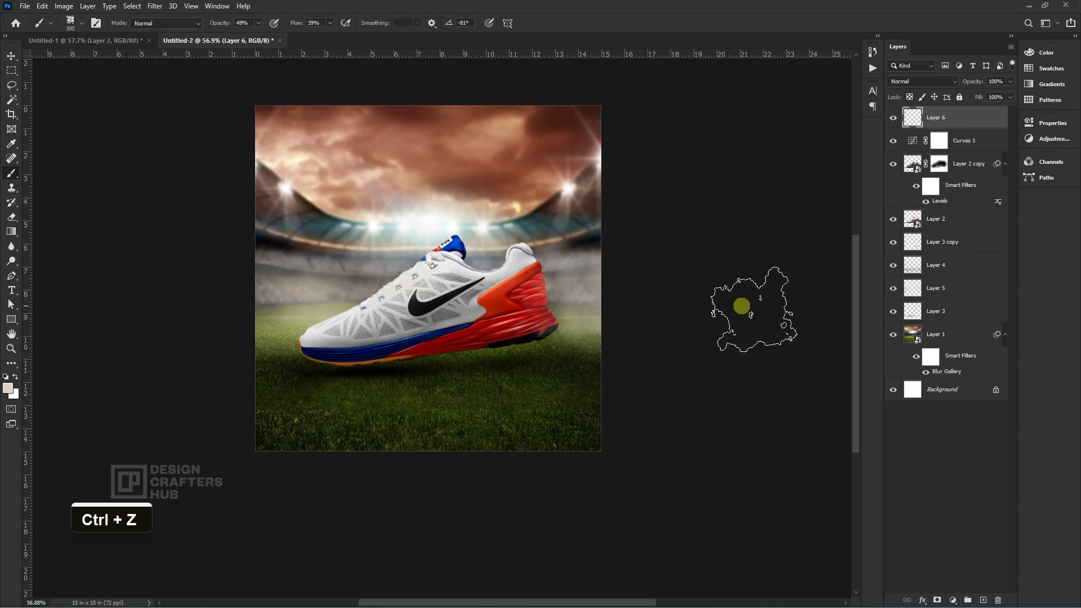
- Try the second brush of the Free Powder Photoshop Brushes 16 set at 175 px on the top layer, undoing its dabs around the shoe
right_click(601, 296)
scroll(621, 420, up, 1)
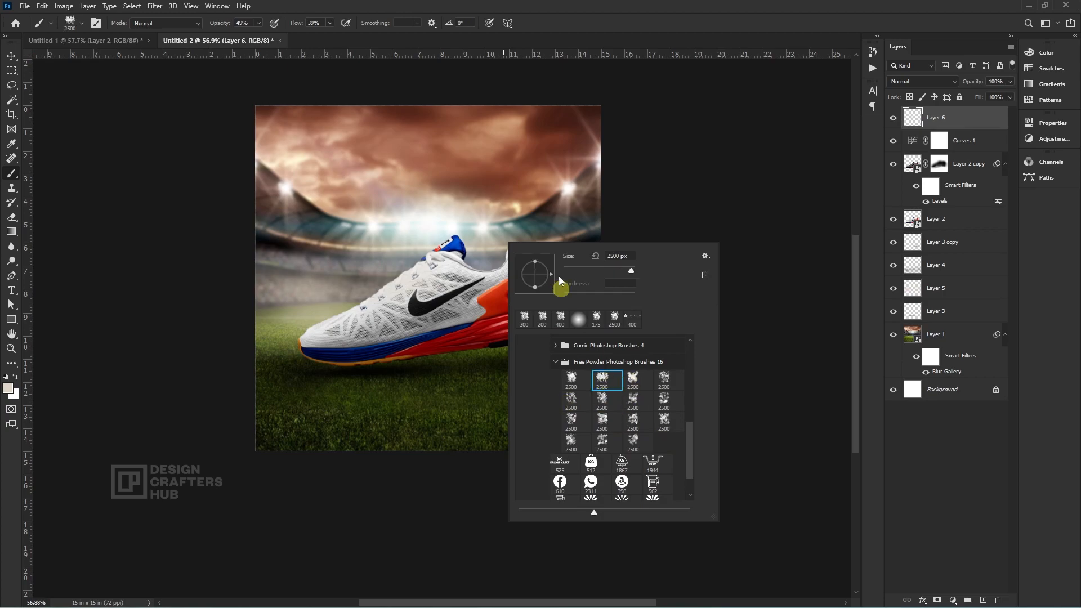
ctrl+click(543, 204)
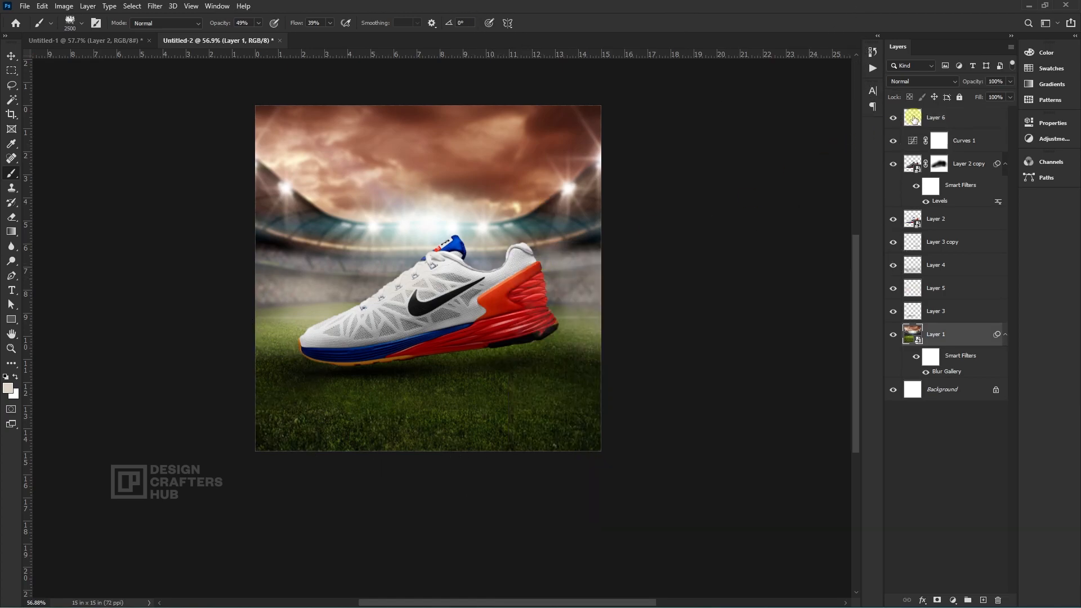
click(914, 119)
key(bracketleft)
key(bracketleft)
key(bracketleft)
key(bracketleft)
key(bracketleft)
key(bracketleft)
key(bracketleft)
key(bracketleft)
key(bracketleft)
key(bracketleft)
key(bracketleft)
key(bracketleft)
key(bracketleft)
key(bracketleft)
key(bracketleft)
key(bracketleft)
key(bracketleft)
key(bracketleft)
key(bracketleft)
key(bracketleft)
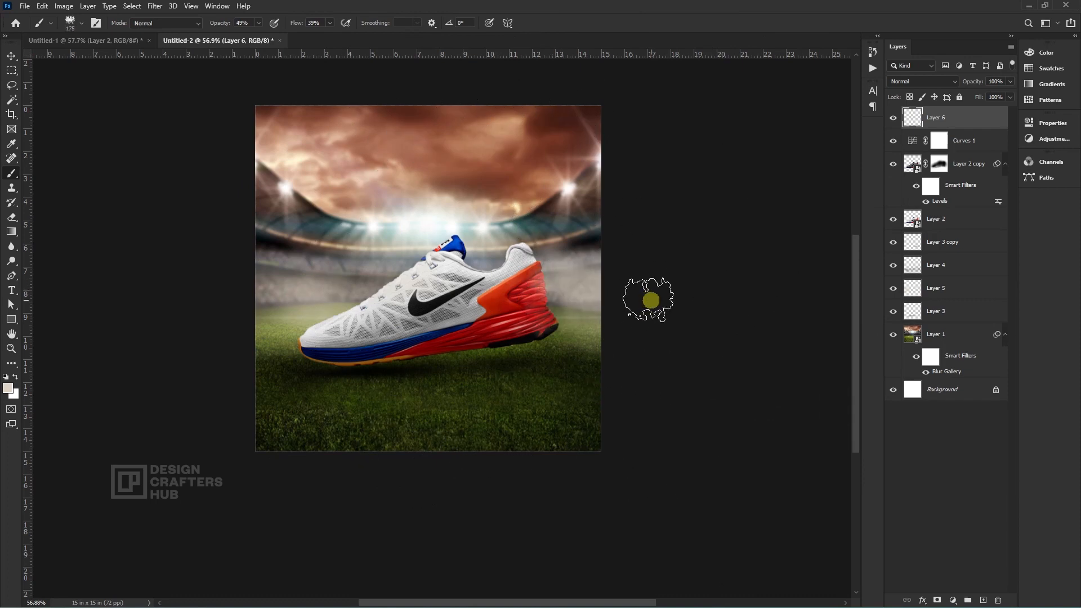
key(ctrl+z)
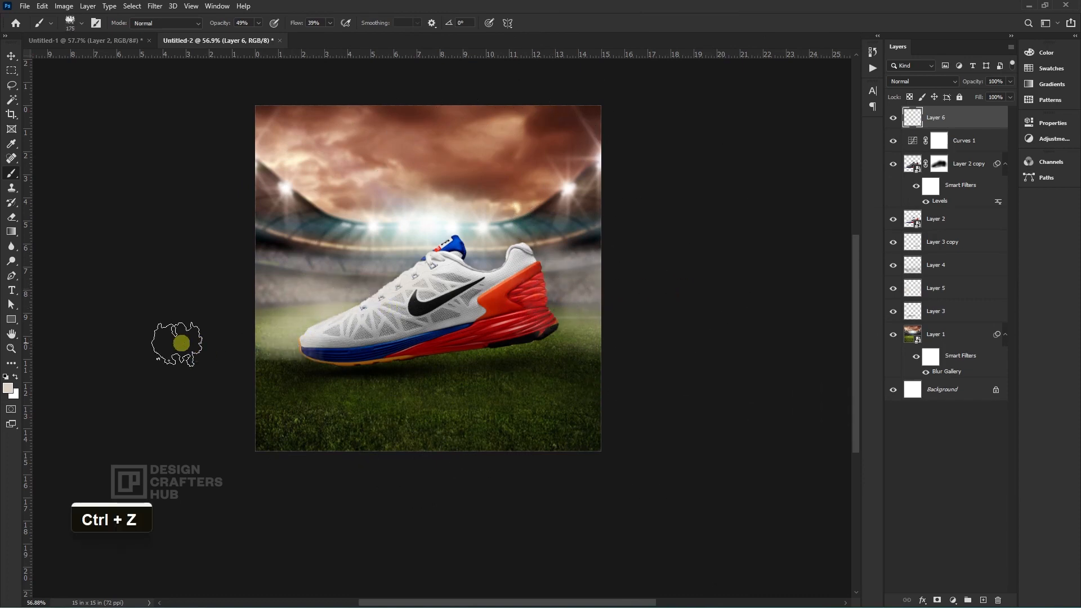
key(ctrl+z)
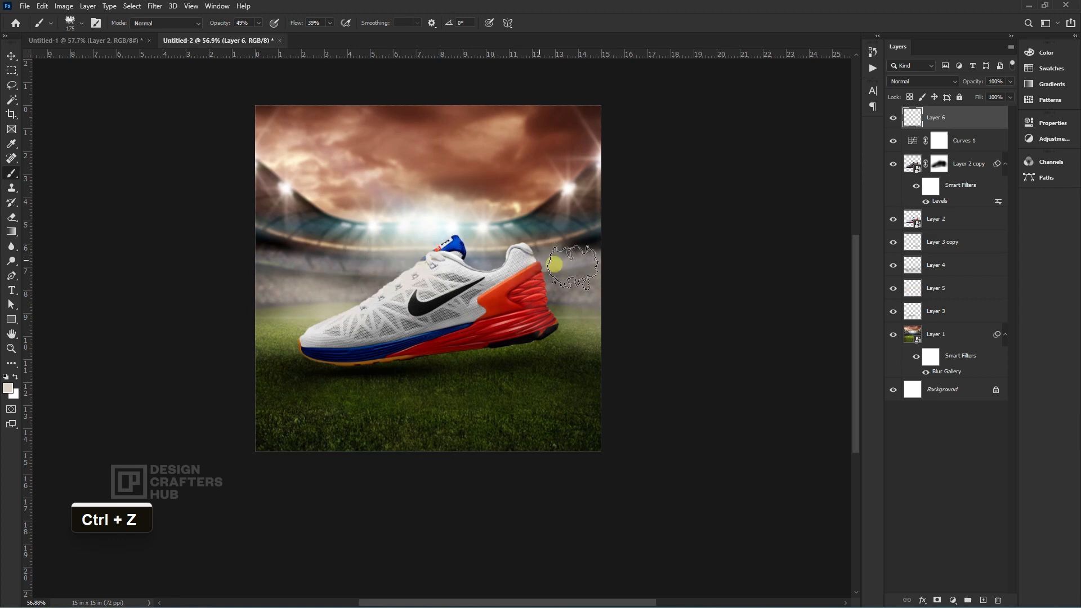
- Toggle the shoe copy layer's visibility to compare the shoe's lighting with and without it
scroll(591, 338, down, 2)
scroll(580, 332, up, 4)
drag(569, 311, 477, 352)
scroll(497, 333, down, 2)
scroll(498, 333, up, 2)
key(v)
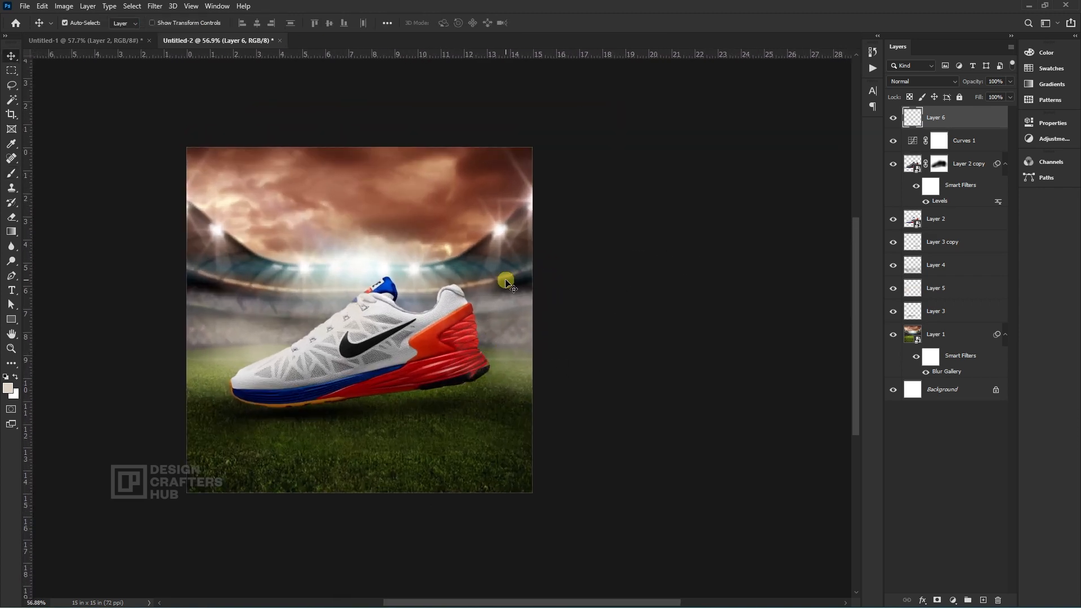
click(967, 165)
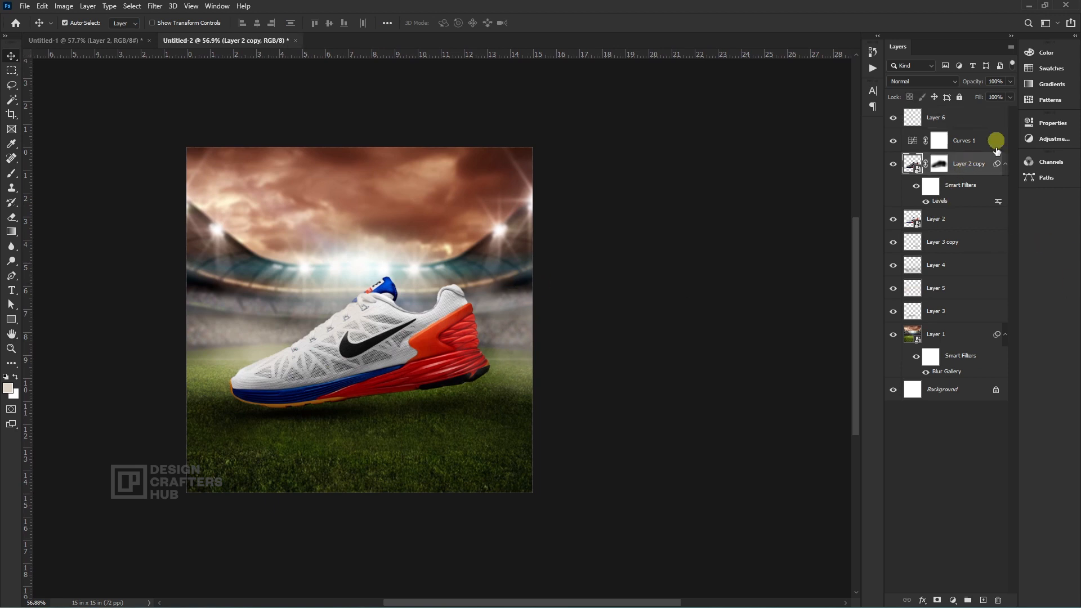
click(894, 165)
click(893, 165)
click(893, 165)
click(894, 165)
drag(462, 421, 518, 414)
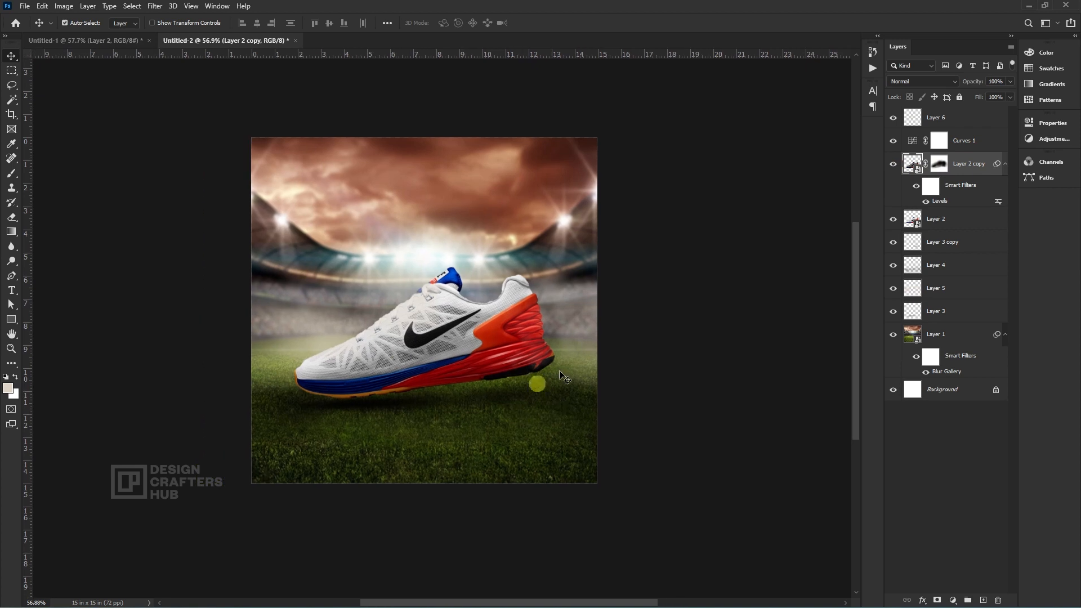
- Add a new default layer directly beneath the original shoe layer, above Layer 3 copy, for painting
click(950, 225)
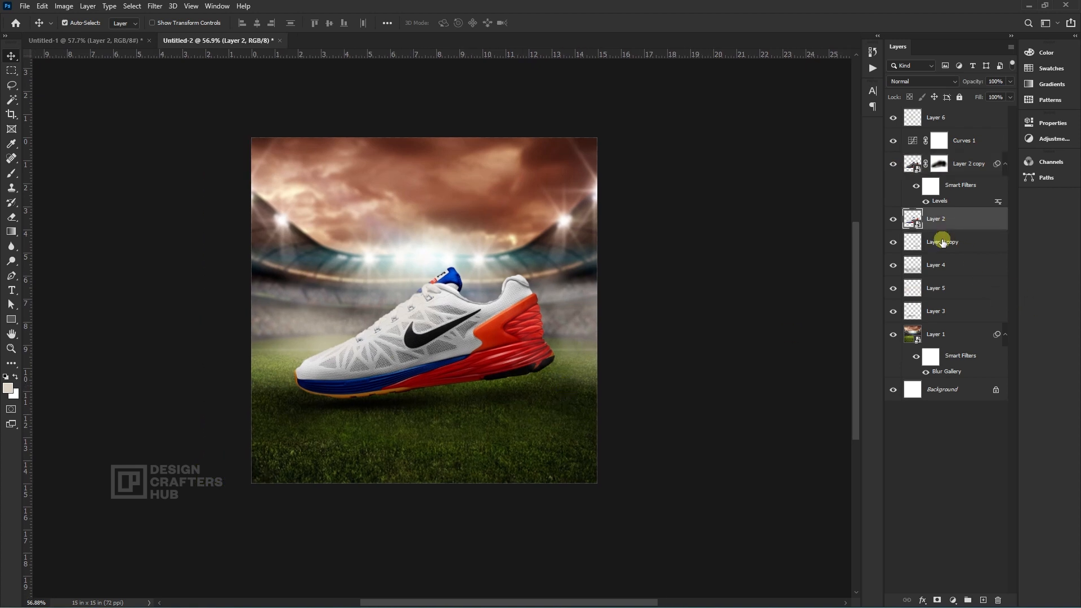
click(944, 241)
key(ctrl+shift+n)
key(Return)
key(b)
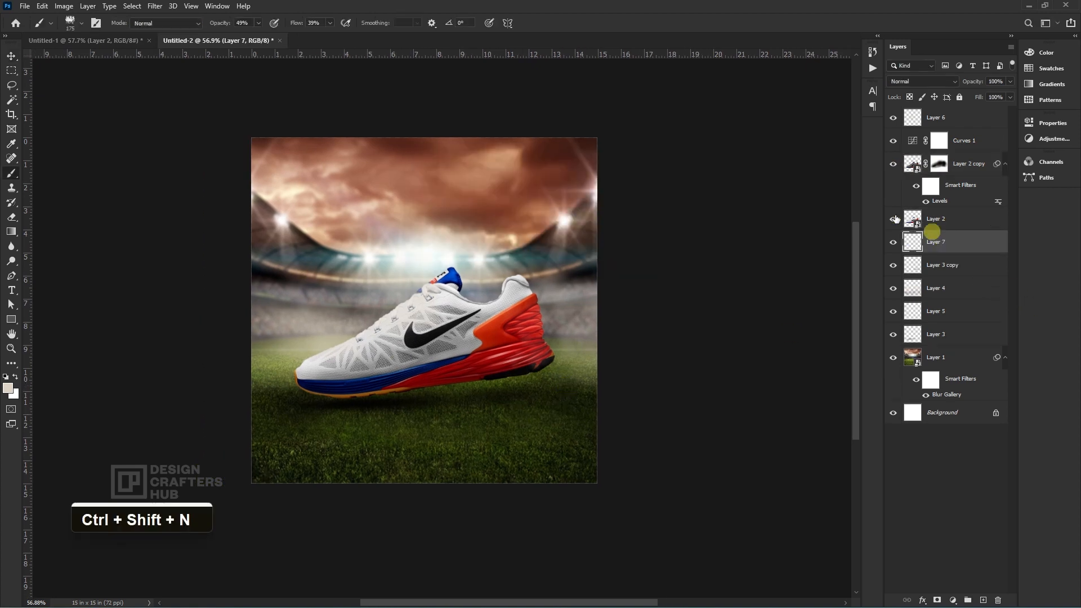
- Paint a soft black shadow on the grass beneath the shoe with a 0% hardness round brush, enlarging the brush to 400 px
right_click(525, 305)
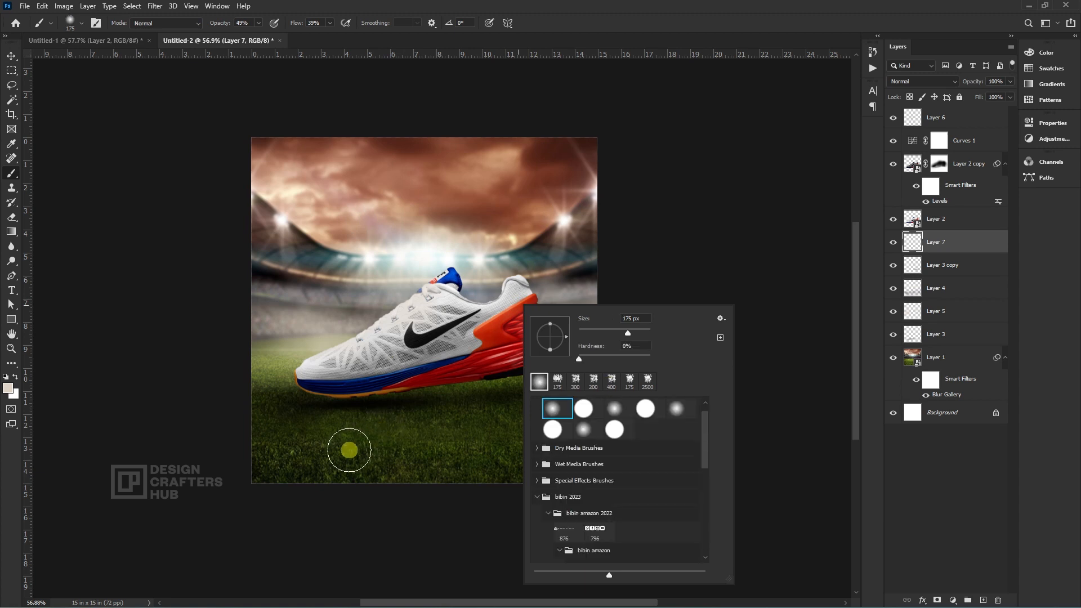
click(350, 449)
key(ctrl+z)
key(d)
key(bracketright)
drag(560, 415, 396, 418)
key(bracketright)
key(bracketright)
key(bracketright)
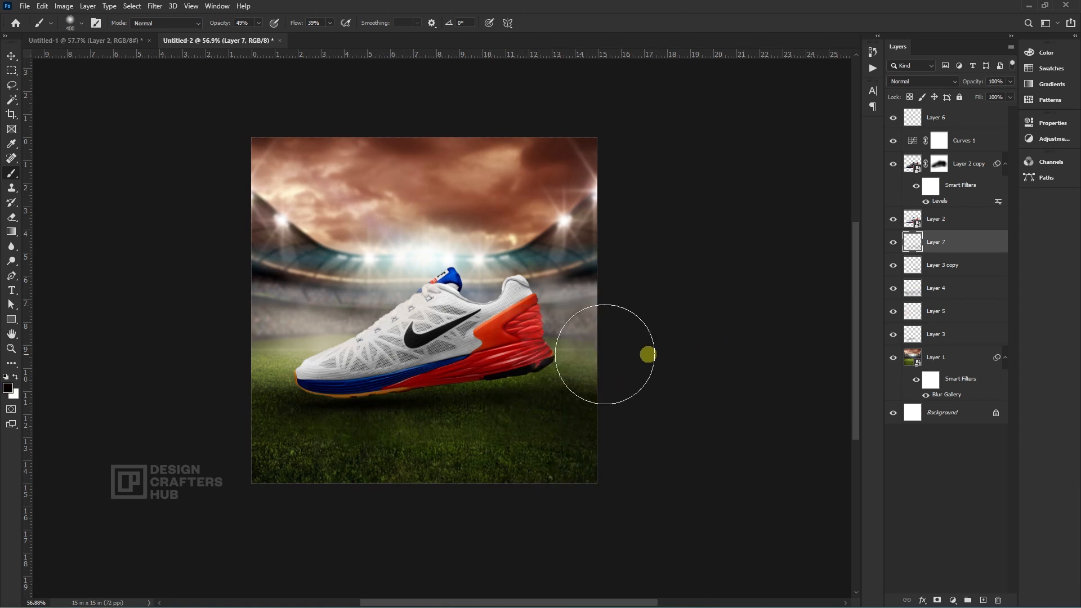
scroll(574, 504, down, 2)
scroll(574, 504, up, 2)
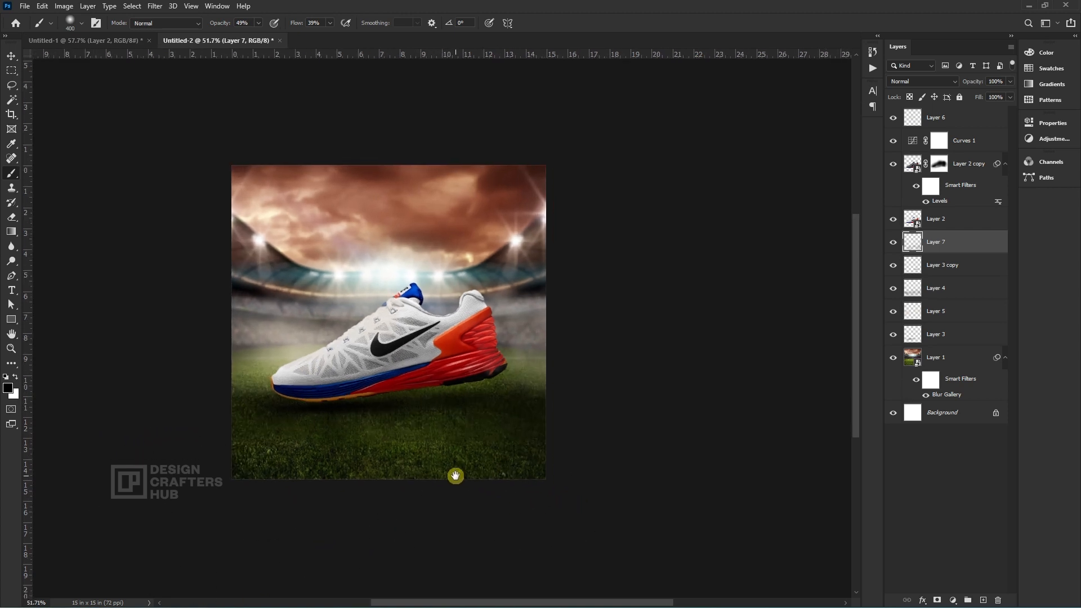
- Copy the FIND YOUR GREATNESS text layer from the Untitled-1 document into Untitled-2, directly above Layer 1 in the sky area
key(v)
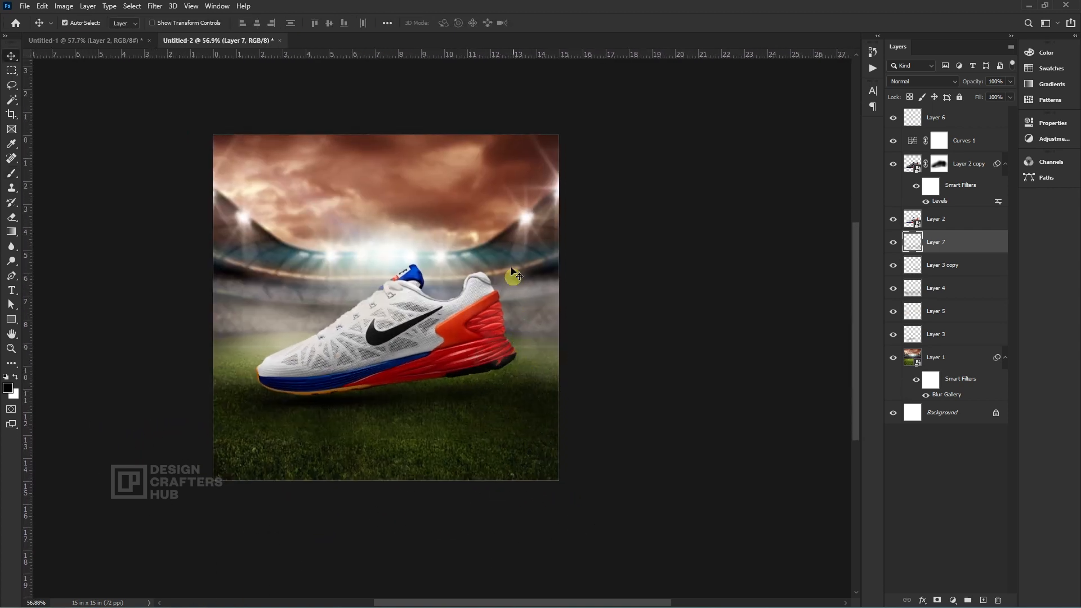
click(951, 361)
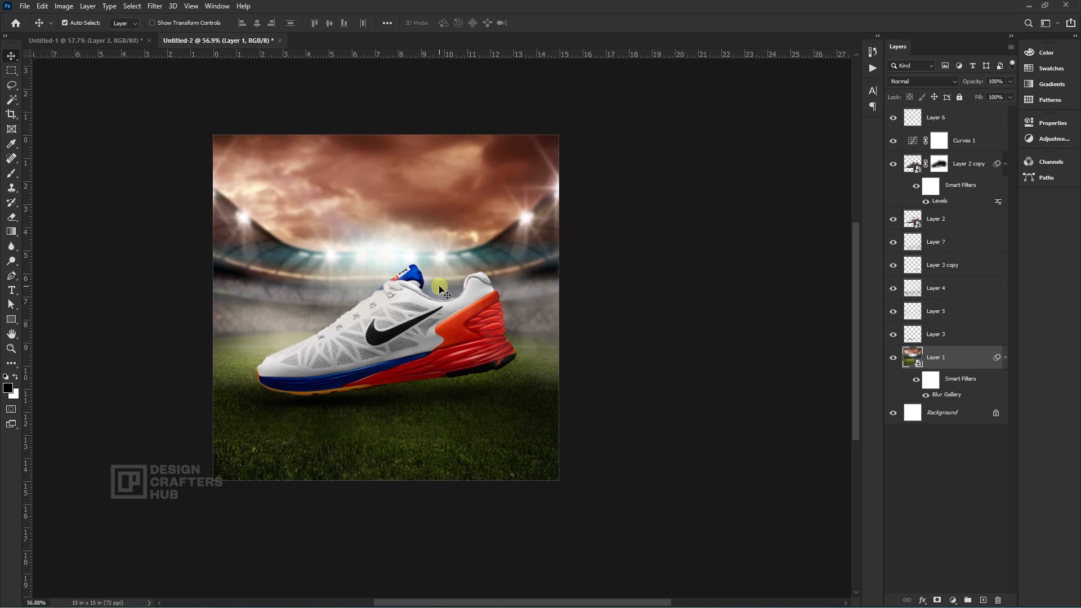
click(89, 41)
drag(371, 432, 237, 43)
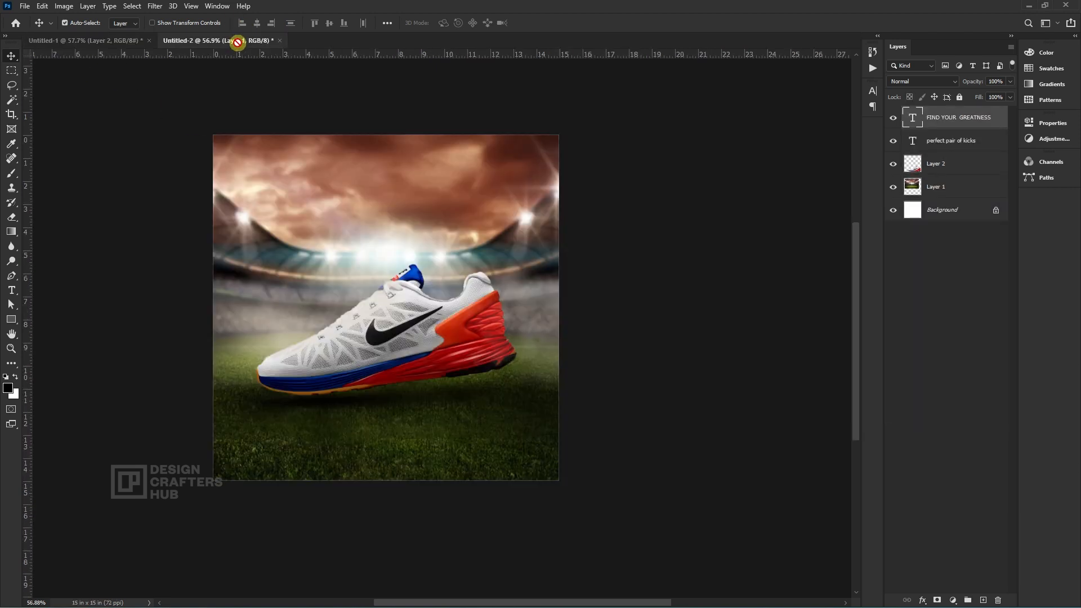
drag(372, 203, 401, 199)
- Set the headline's font to Founders Grotesk X-Condensed in the Bold style
key(t)
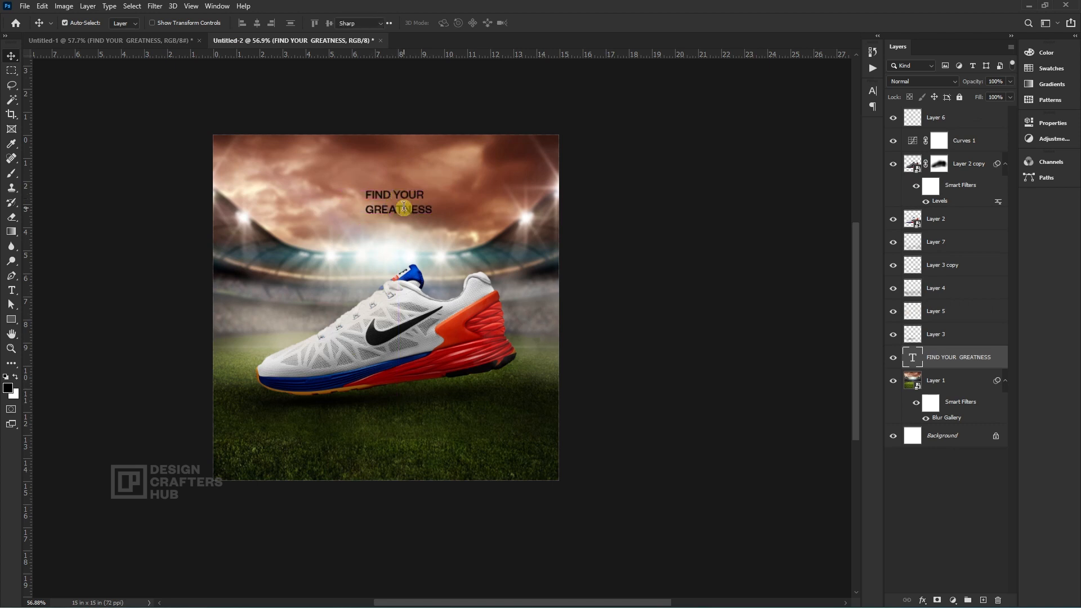
click(163, 23)
click(192, 38)
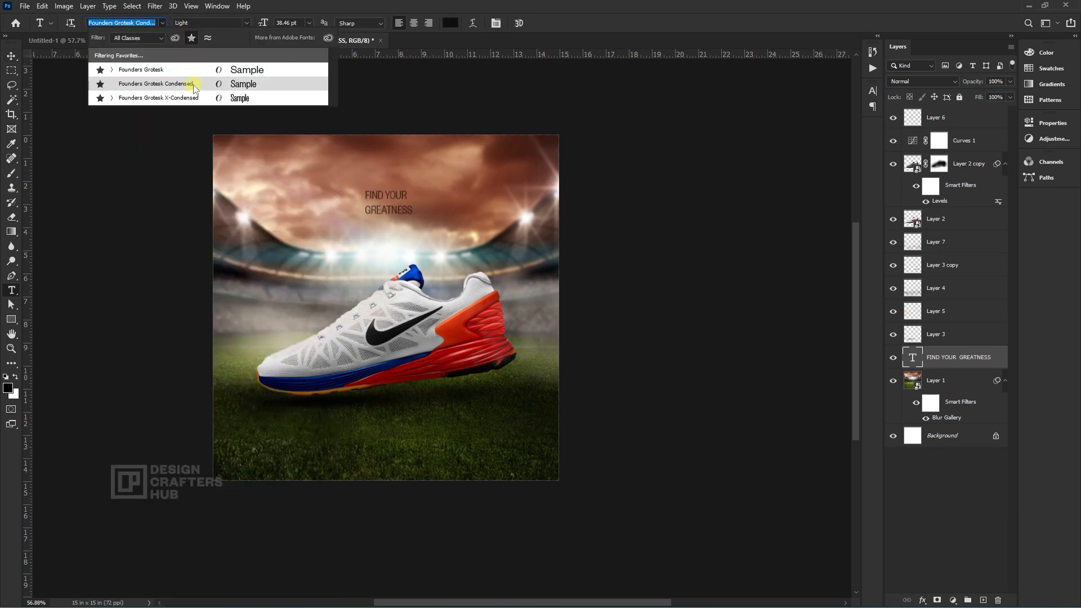
click(117, 100)
click(245, 24)
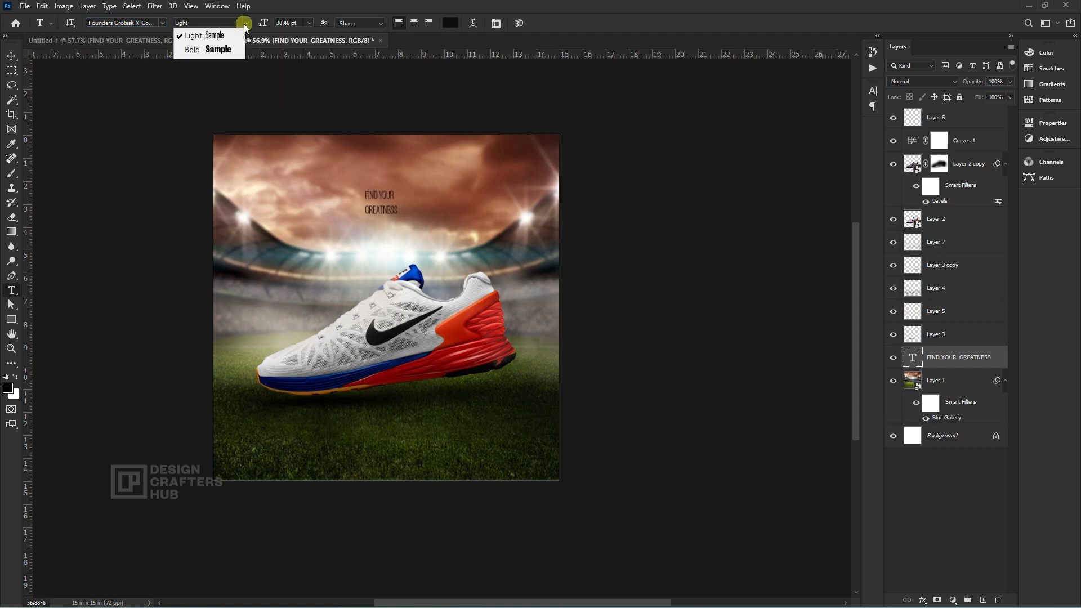
click(228, 49)
- Enlarge the headline to about 489% and position it behind the top of the shoe
key(ctrl+t)
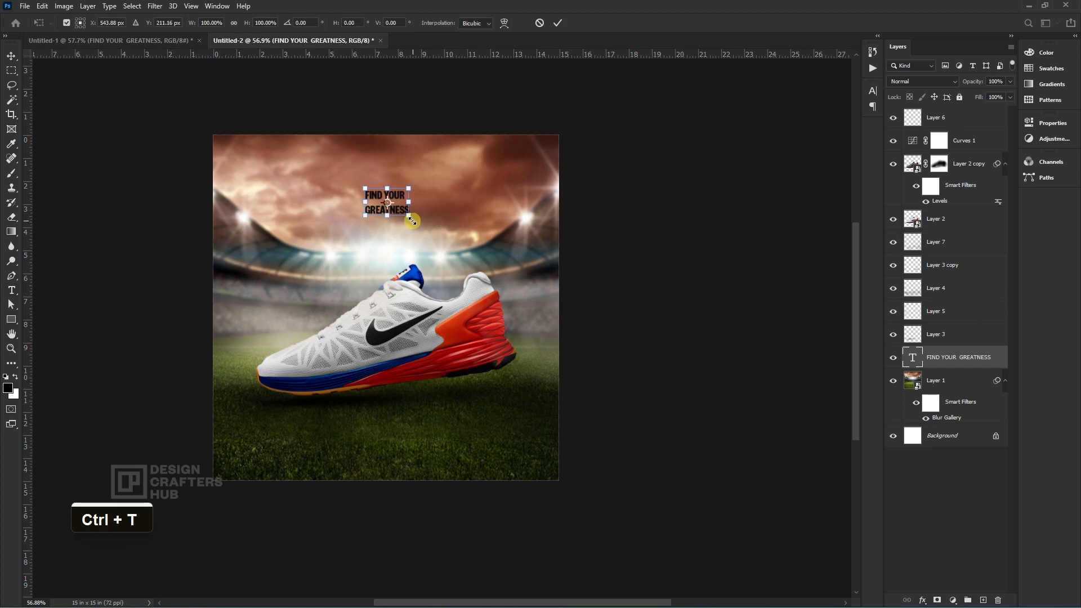
drag(410, 217, 442, 246)
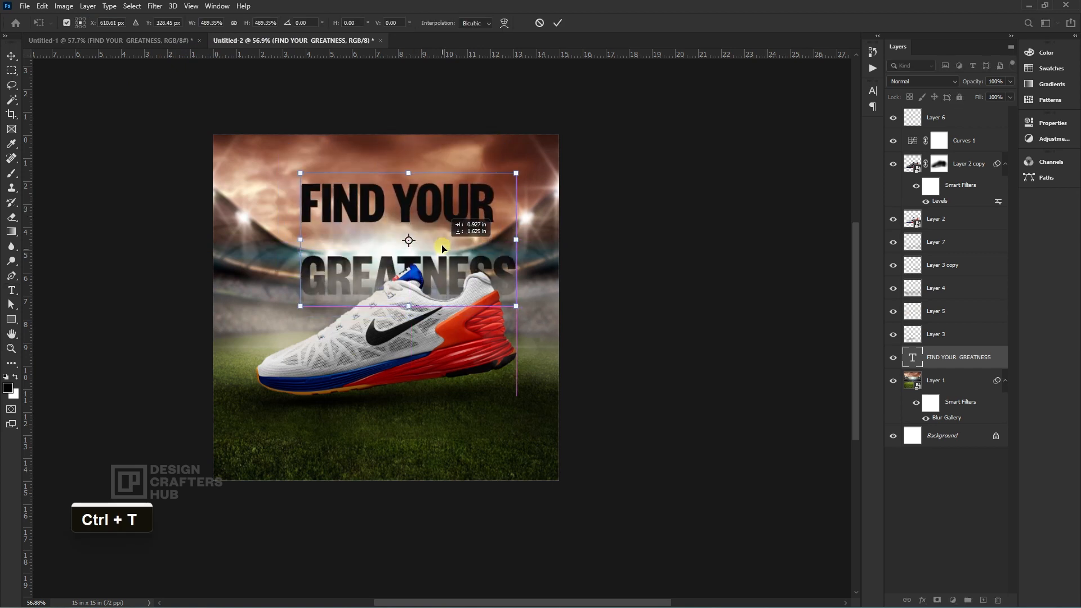
key(Return)
- Change the headline's text color to bright orange-red, fc3812
key(t)
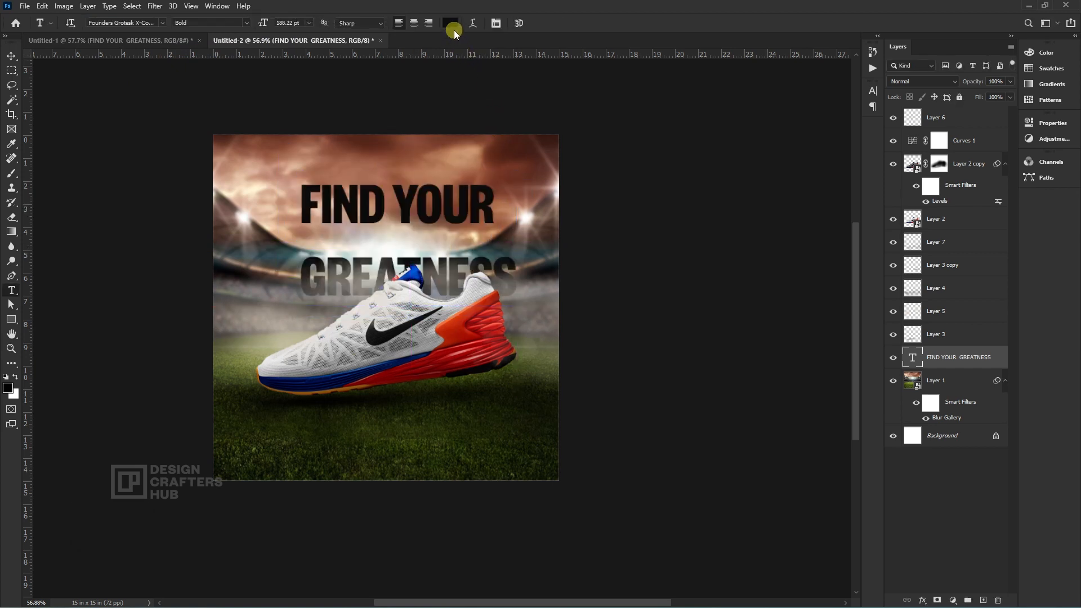
click(453, 26)
click(479, 307)
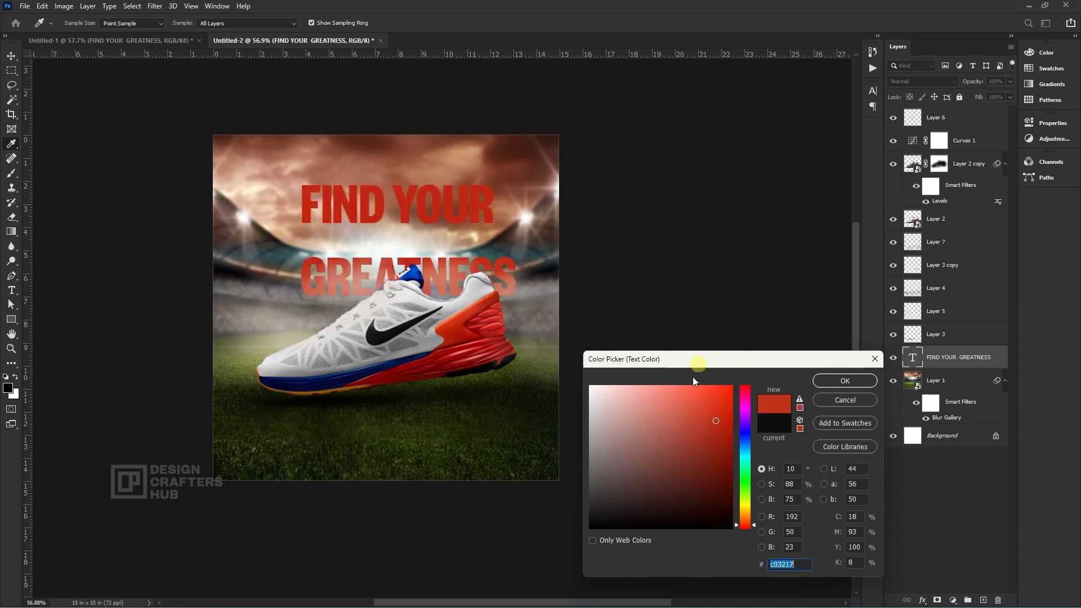
click(723, 388)
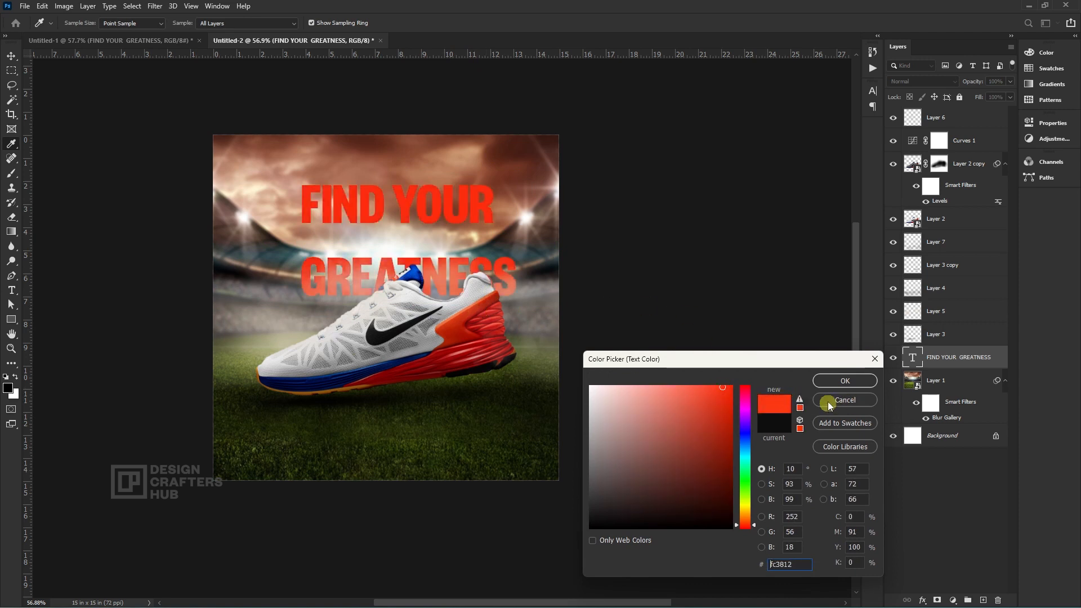
click(832, 383)
- Centre-align the headline's two lines and tighten the leading between them
click(413, 25)
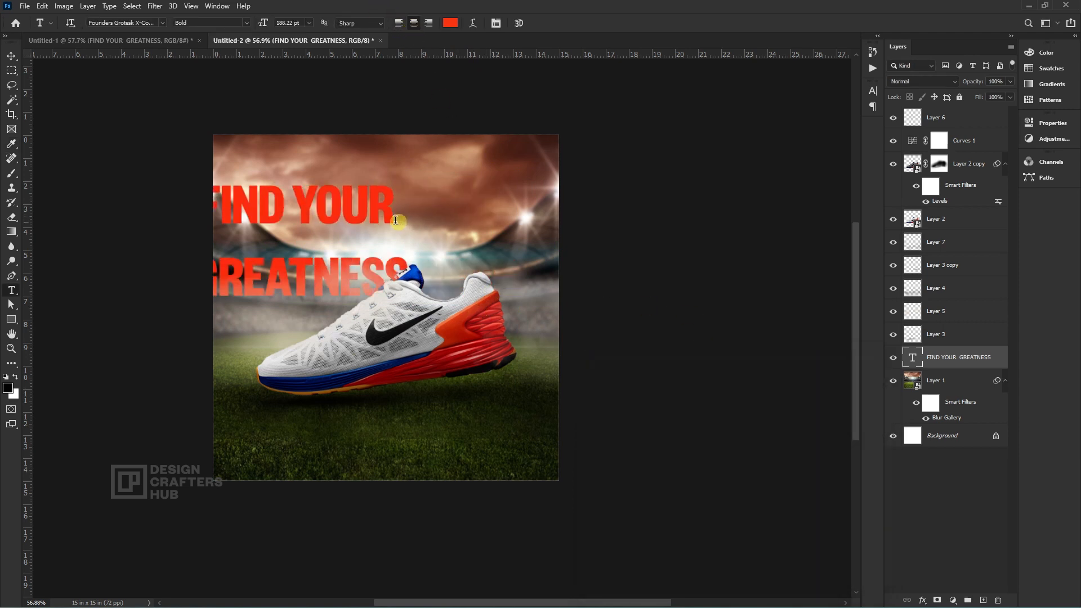
click(370, 222)
key(ctrl+a)
key(alt+Up)
key(alt+Up)
key(alt+Up)
key(alt+Up)
key(alt+Up)
key(alt+Up)
key(alt+Up)
key(alt+Up)
key(alt+Up)
key(alt+Up)
key(alt+Up)
key(alt+Up)
key(alt+Up)
key(alt+Up)
key(alt+Up)
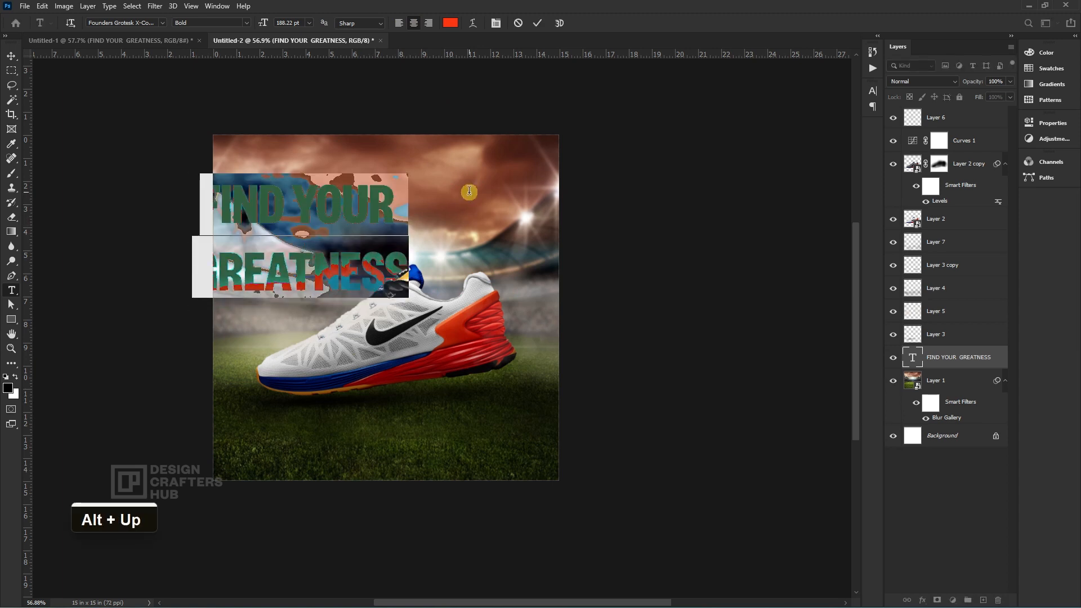
key(ctrl+Return)
- Move the headline back over the stadium behind the shoe and tilt it steeply counter-clockwise, scaling it up to 199.84 pt
key(ctrl+t)
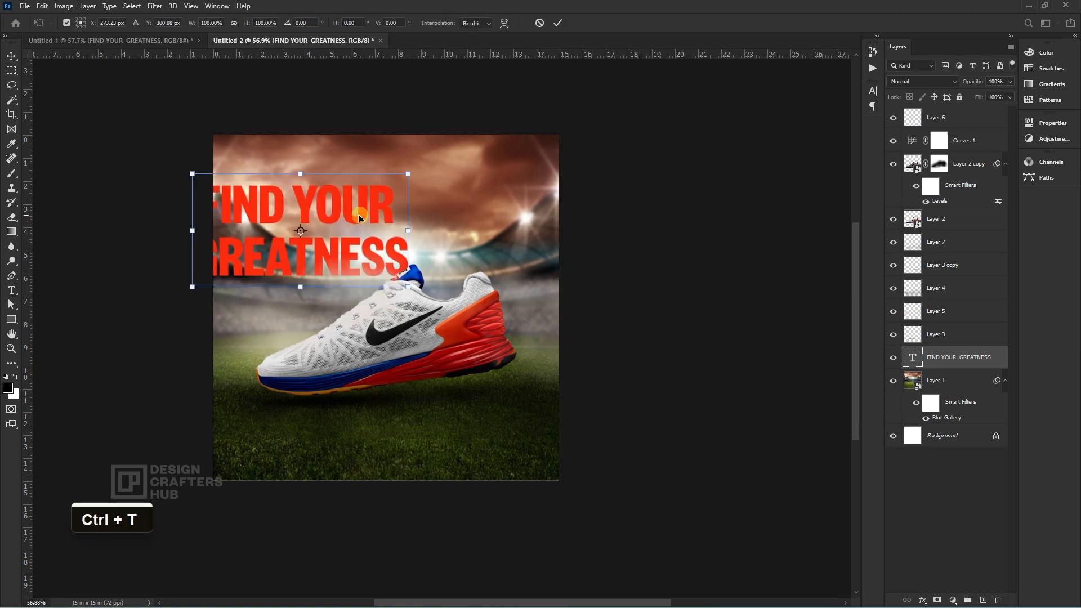
drag(357, 218, 458, 227)
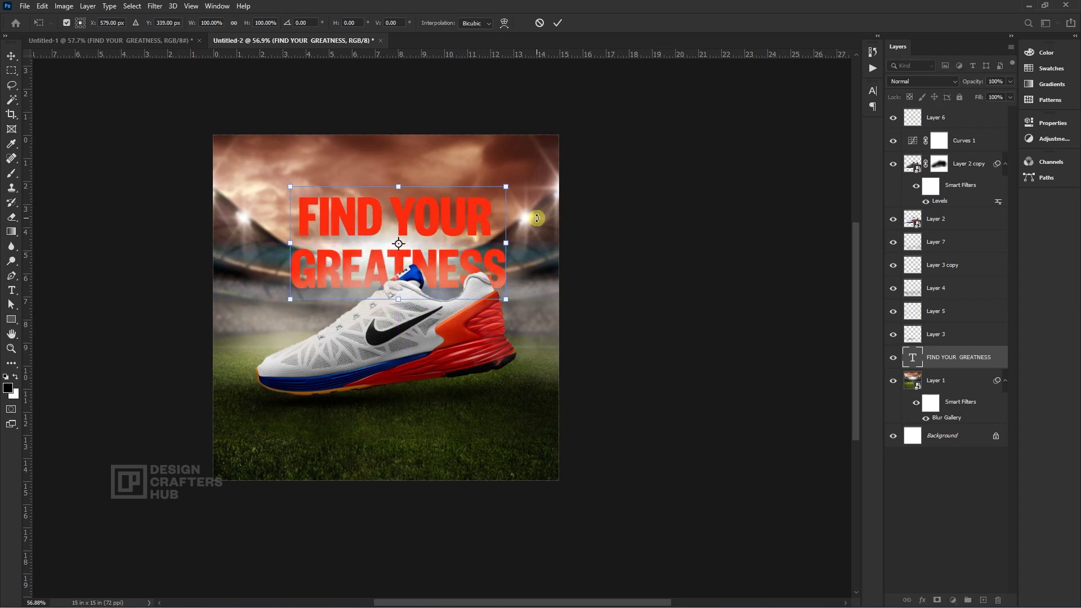
drag(538, 218, 536, 152)
drag(446, 201, 434, 217)
drag(500, 193, 509, 199)
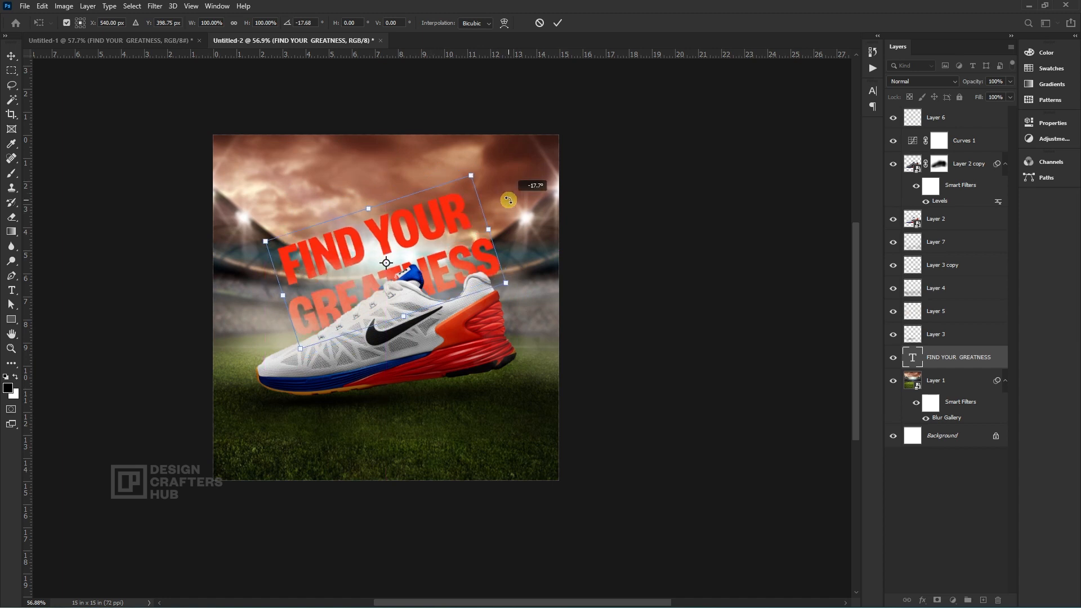
drag(435, 232, 426, 223)
drag(509, 213, 499, 198)
key(ctrl+z)
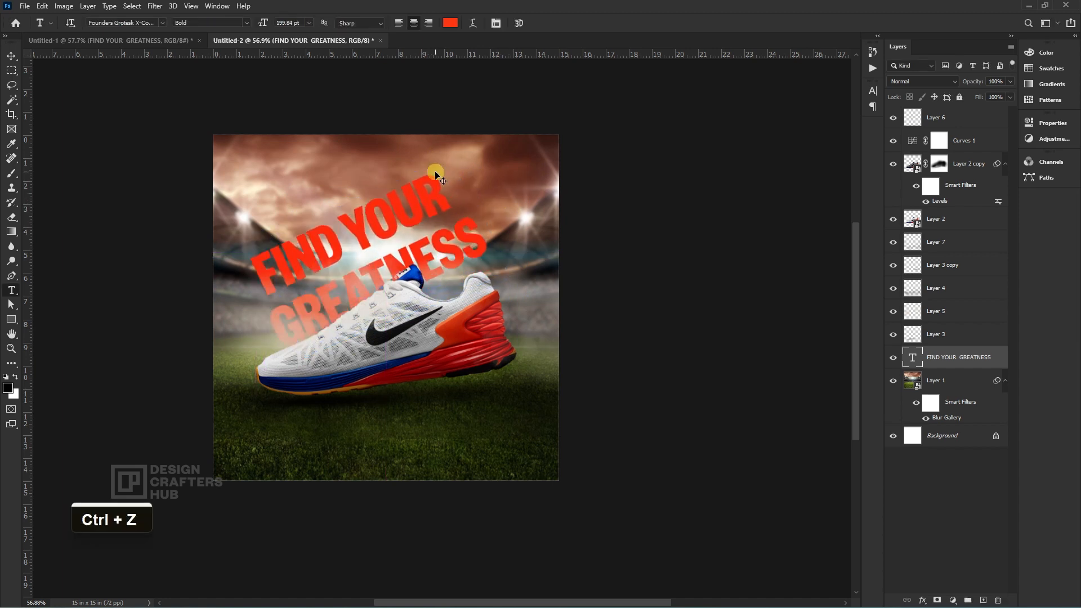
- Scale the tilted headline to about 89% and rotate it about 20.8° clockwise for a gentler slant above the shoe
key(ctrl+t)
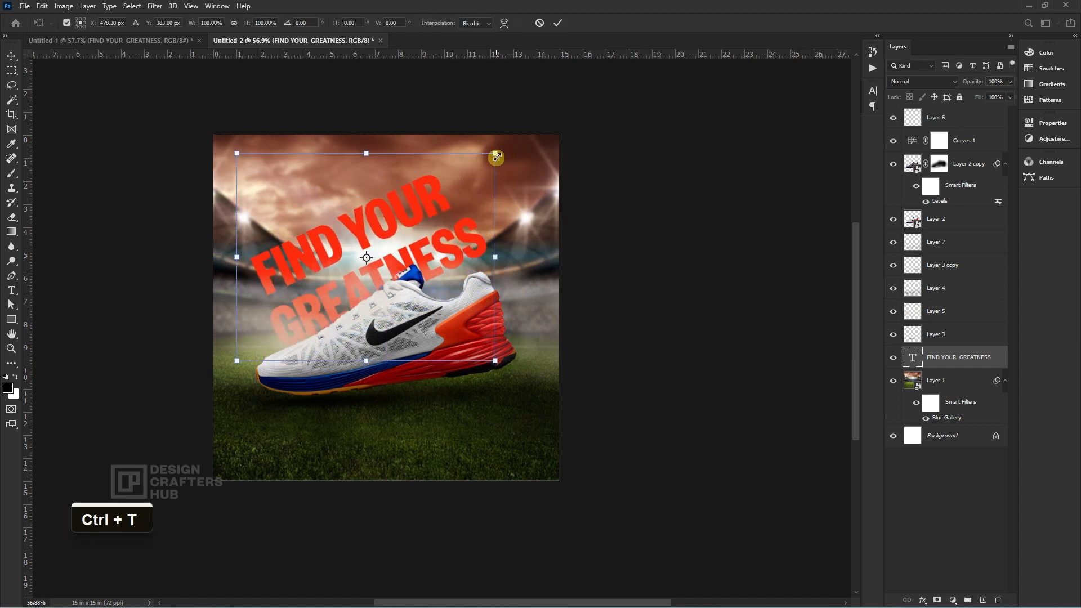
drag(496, 157, 475, 174)
mouse_move(415, 226)
mouse_down()
mouse_move(430, 238)
mouse_move(432, 223)
mouse_up()
drag(540, 194, 610, 250)
drag(476, 257, 488, 235)
drag(531, 199, 540, 190)
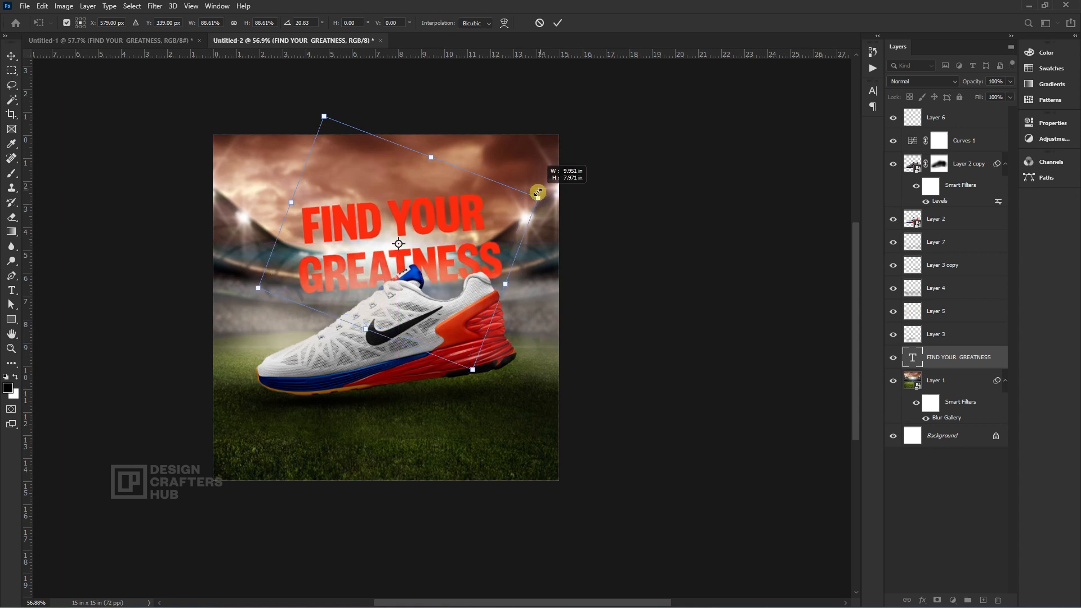
key(Return)
- Enlarge the headline slightly and tilt it a little further counter-clockwise to follow the shoe's angle
scroll(532, 261, down, 3)
scroll(546, 274, up, 2)
scroll(526, 248, up, 2)
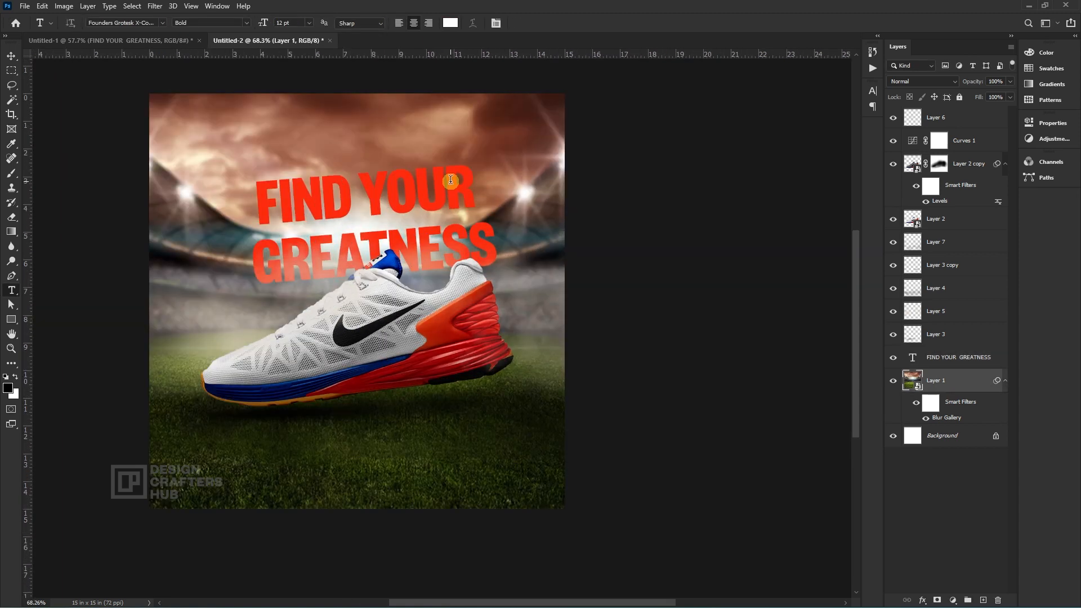
key(ctrl+t)
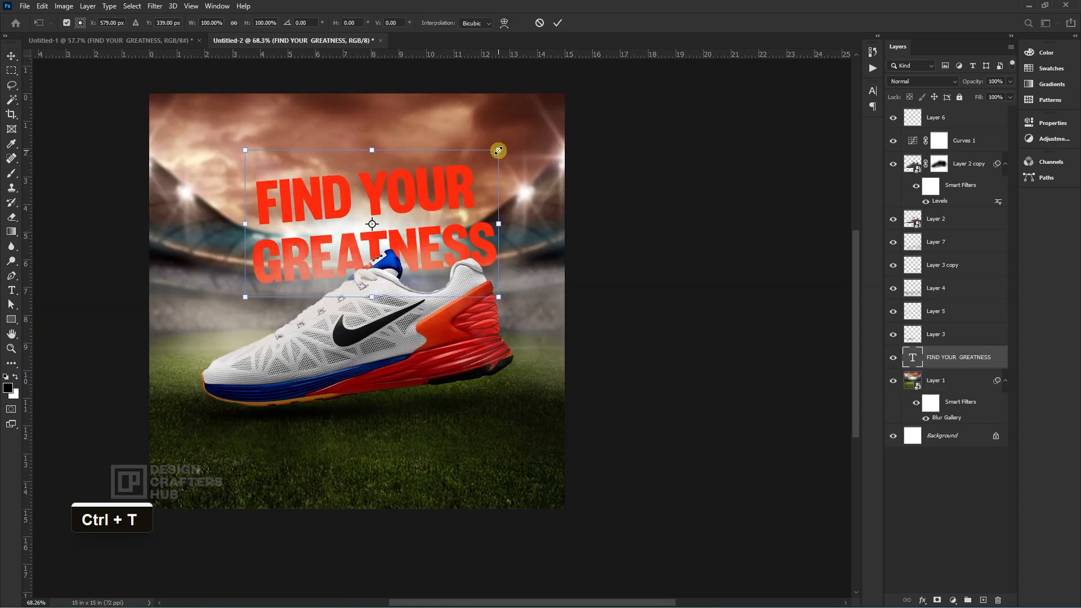
drag(498, 151, 507, 146)
mouse_move(524, 182)
mouse_down()
mouse_move(524, 161)
mouse_move(527, 170)
mouse_up()
key(Return)
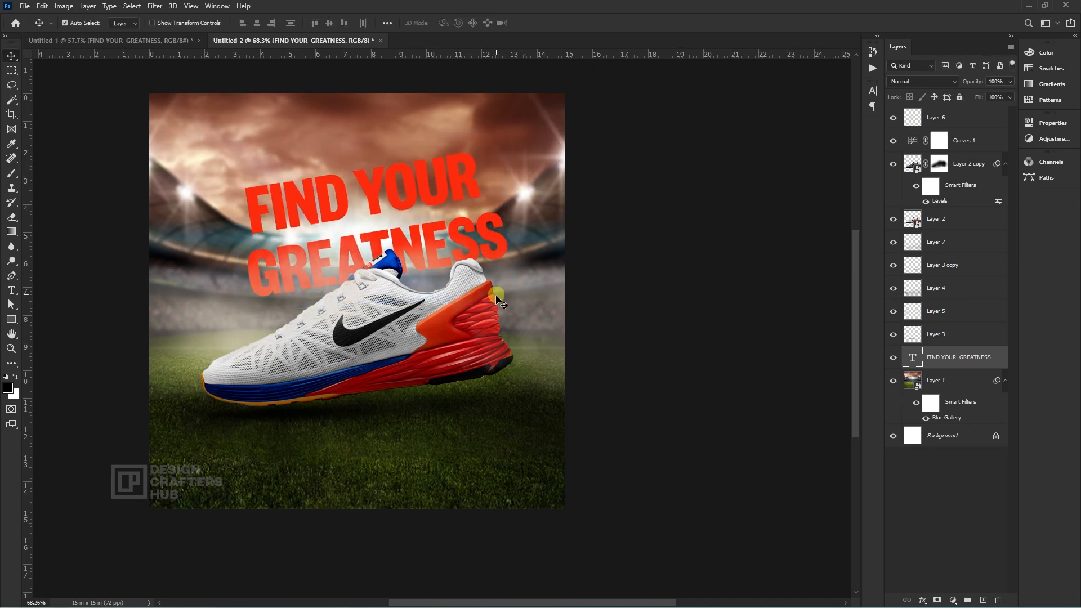
- Add a new default layer directly above the original shoe layer, Layer 2, and reduce the soft brush to 70 px
scroll(385, 282, up, 5)
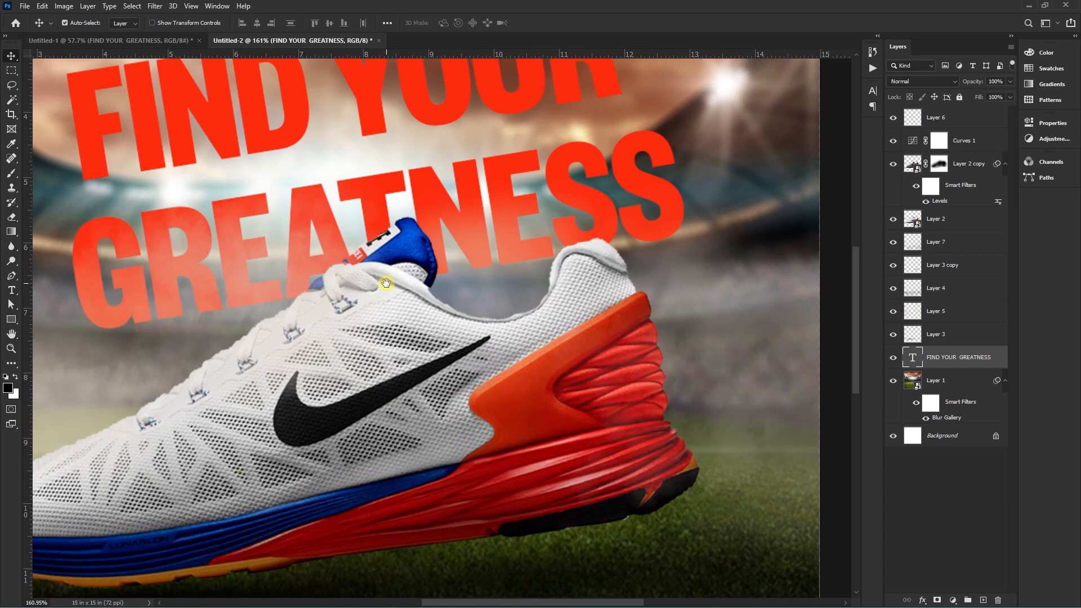
click(391, 282)
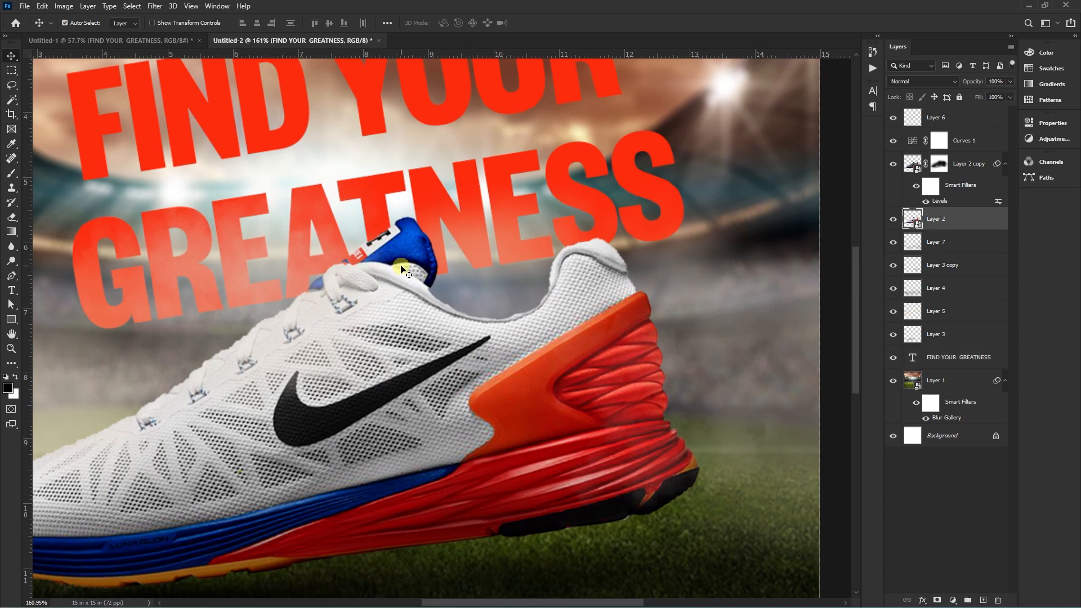
key(ctrl+shift+n)
key(Return)
key(b)
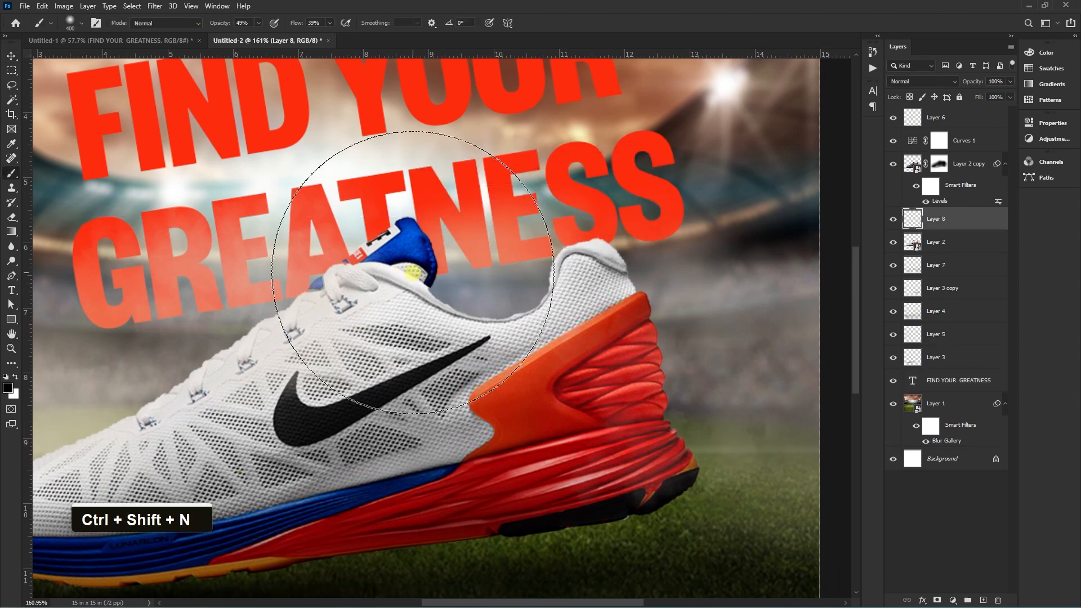
key(bracketleft)
key(bracketleft)
key(bracketleft)
key(bracketleft)
key(bracketleft)
key(bracketleft)
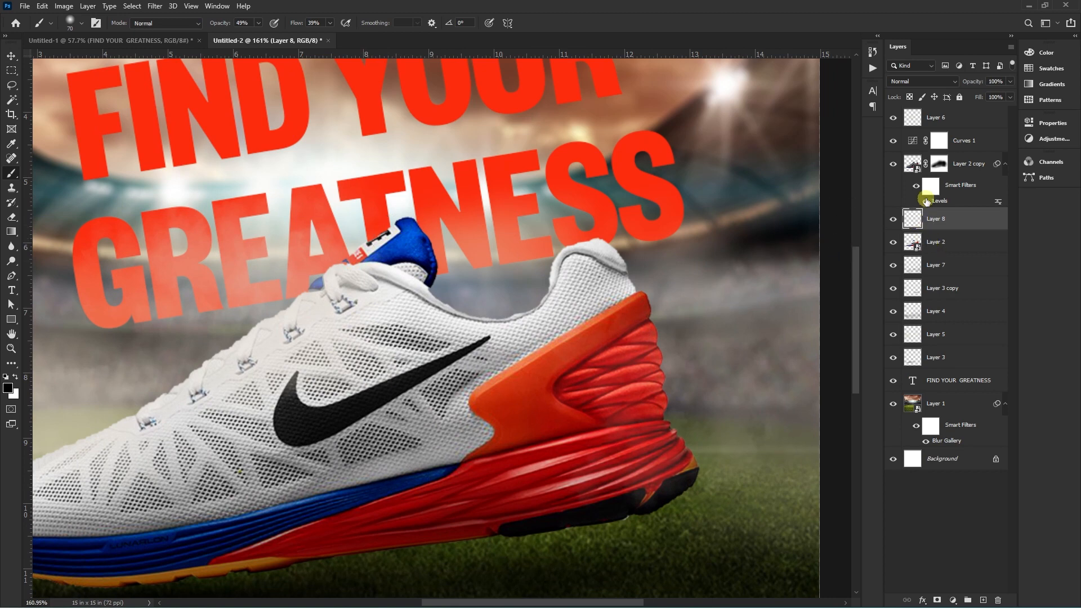
- Paint soft black shadows on Layer 8 where the letters meet the shoe's tongue, laces and heel, using the headline's outline as selection and a 50 px brush
ctrl+click(931, 383)
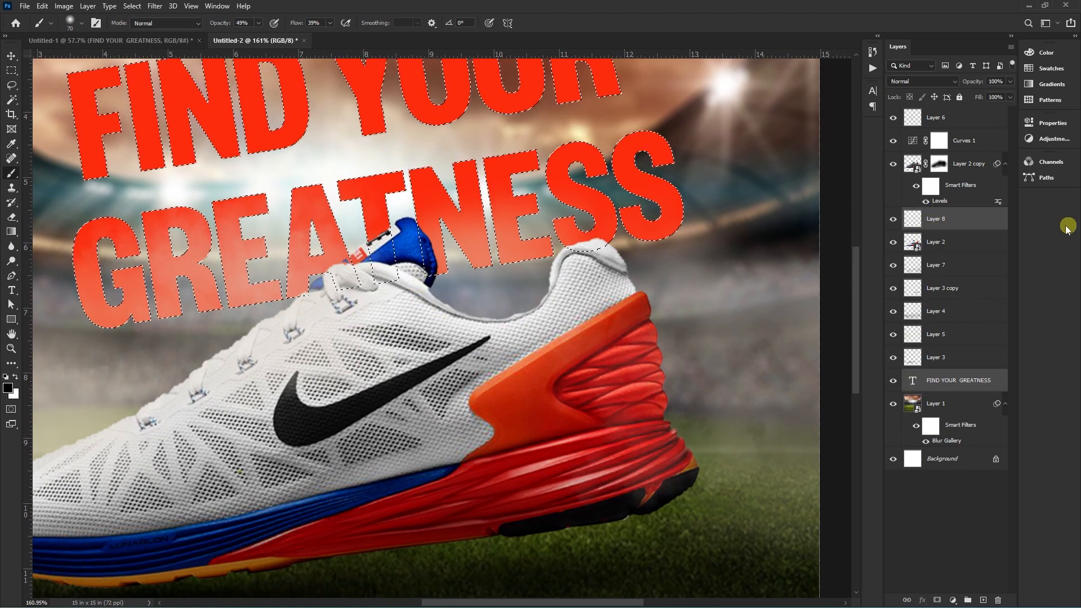
click(972, 226)
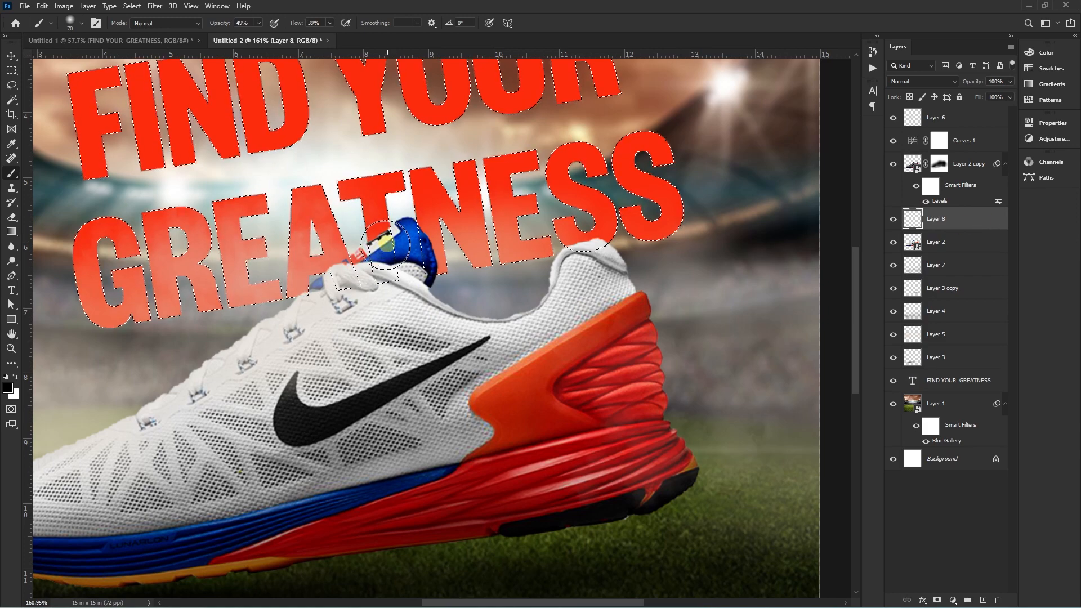
key(ctrl+z)
scroll(387, 245, up, 2)
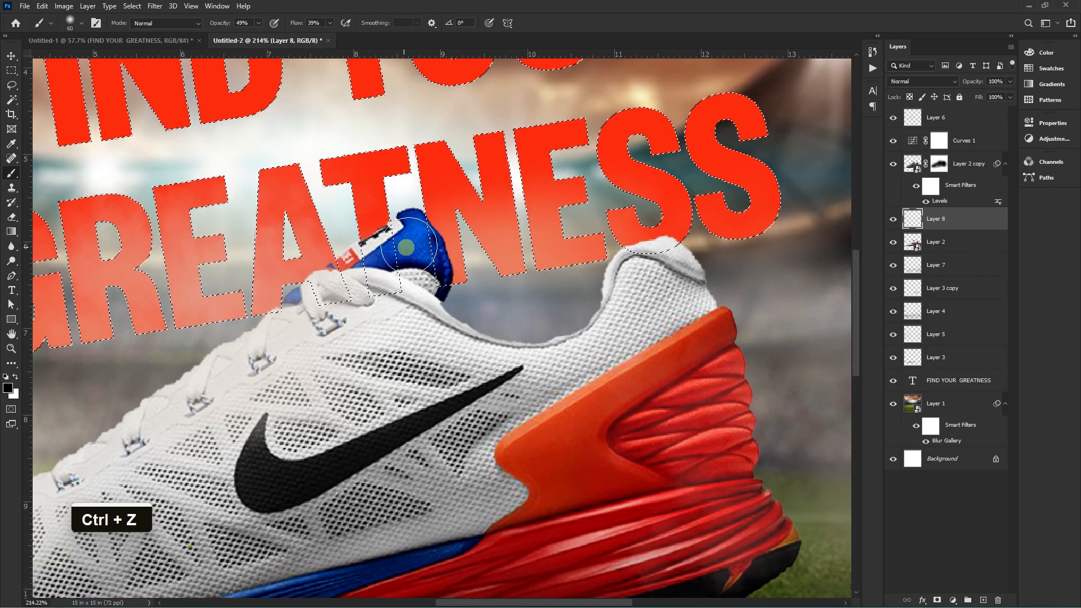
key(bracketleft)
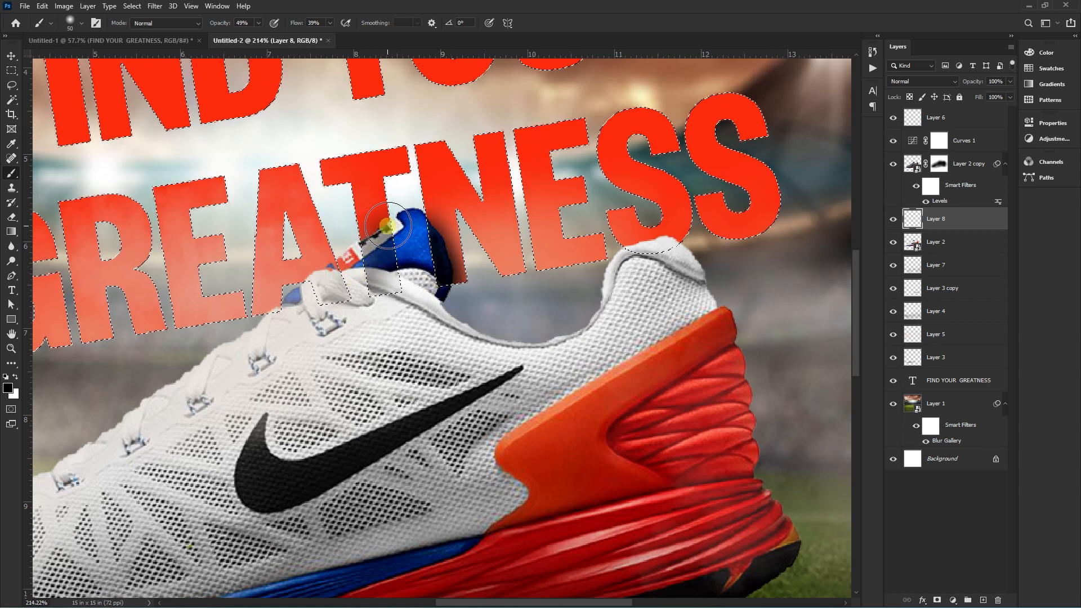
key(ctrl+z)
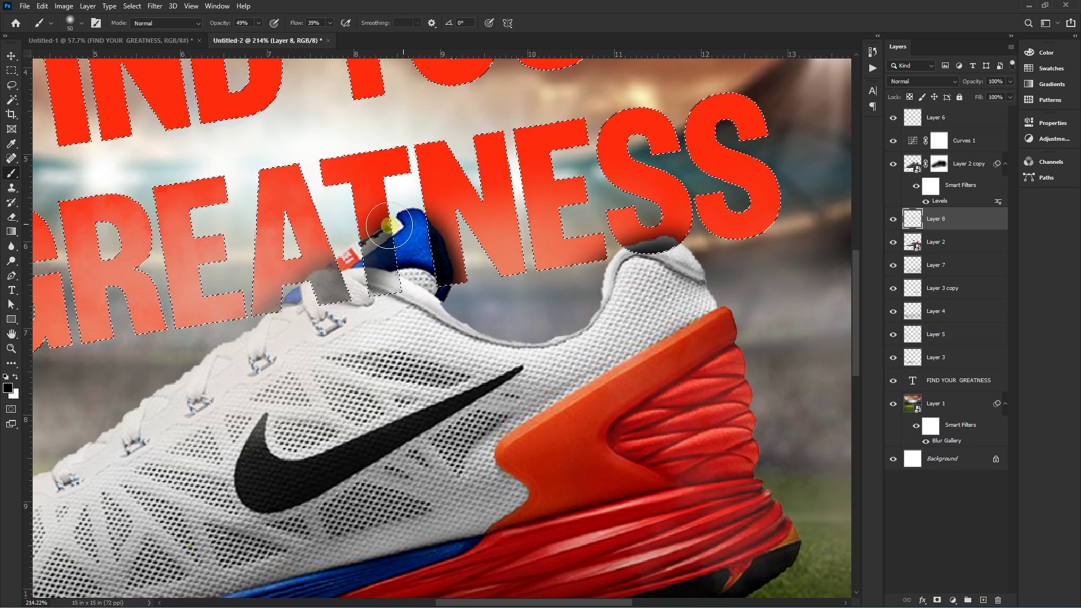
key(ctrl+z)
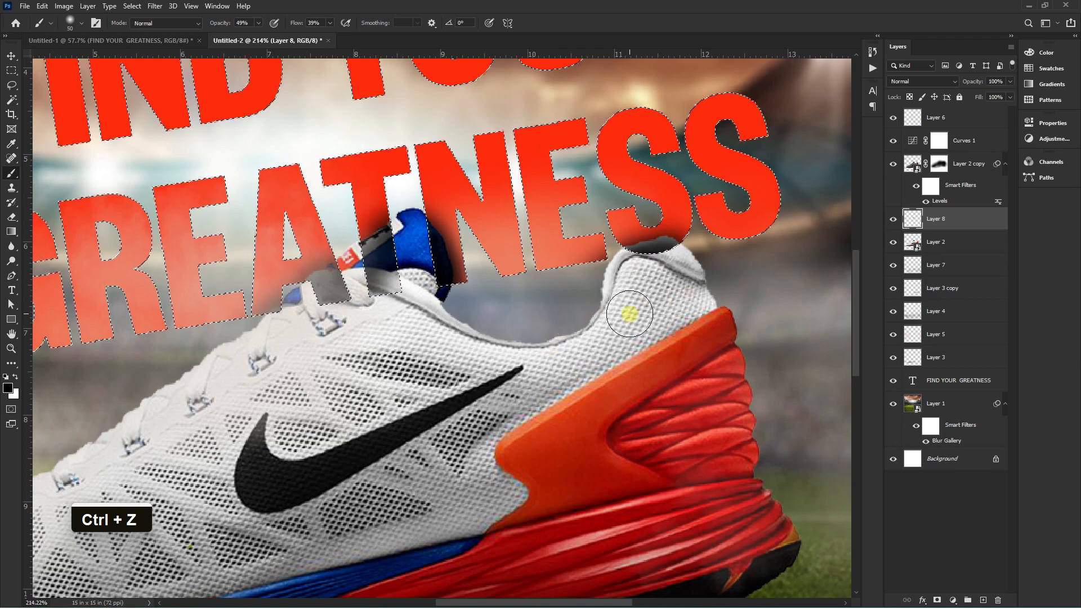
key(ctrl+d)
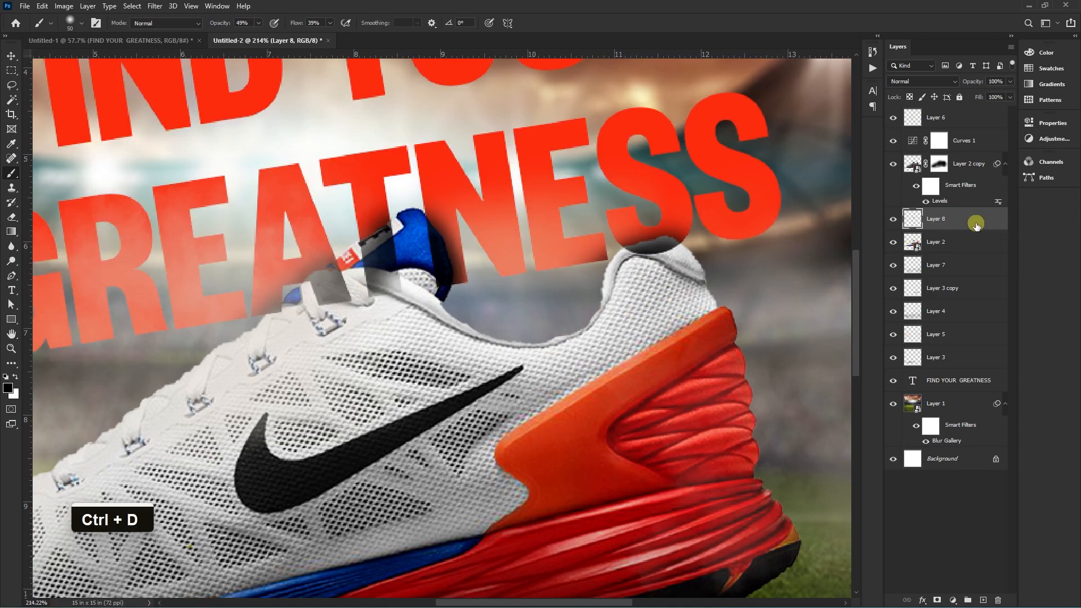
- Move the shadow layer, Layer 8, beneath the original shoe layer, Layer 2, so it shades only the letters
drag(975, 225, 975, 260)
scroll(657, 309, down, 7)
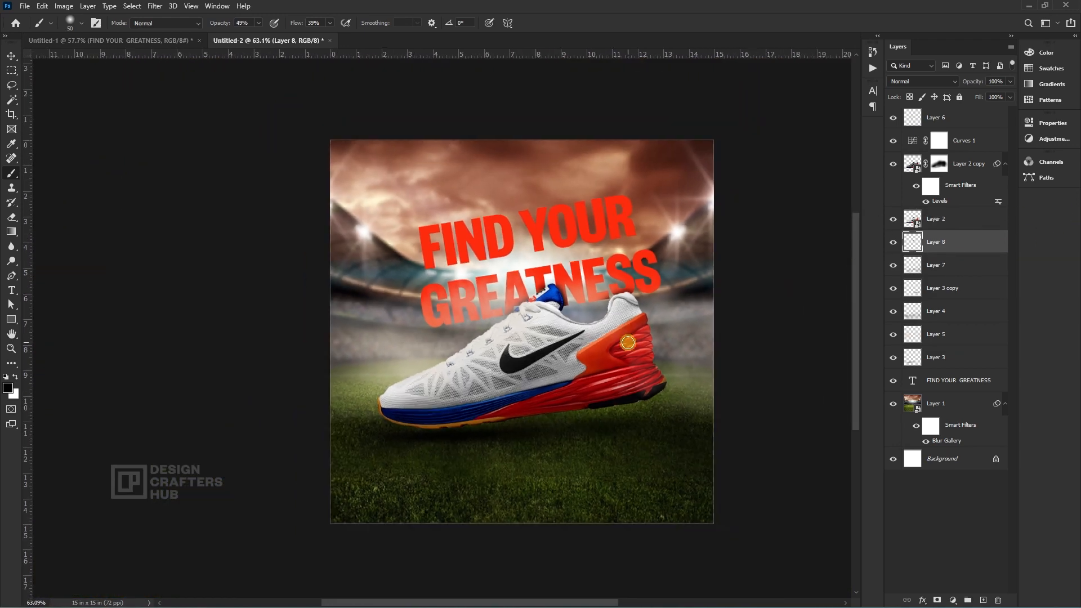
scroll(628, 342, down, 2)
scroll(681, 348, up, 2)
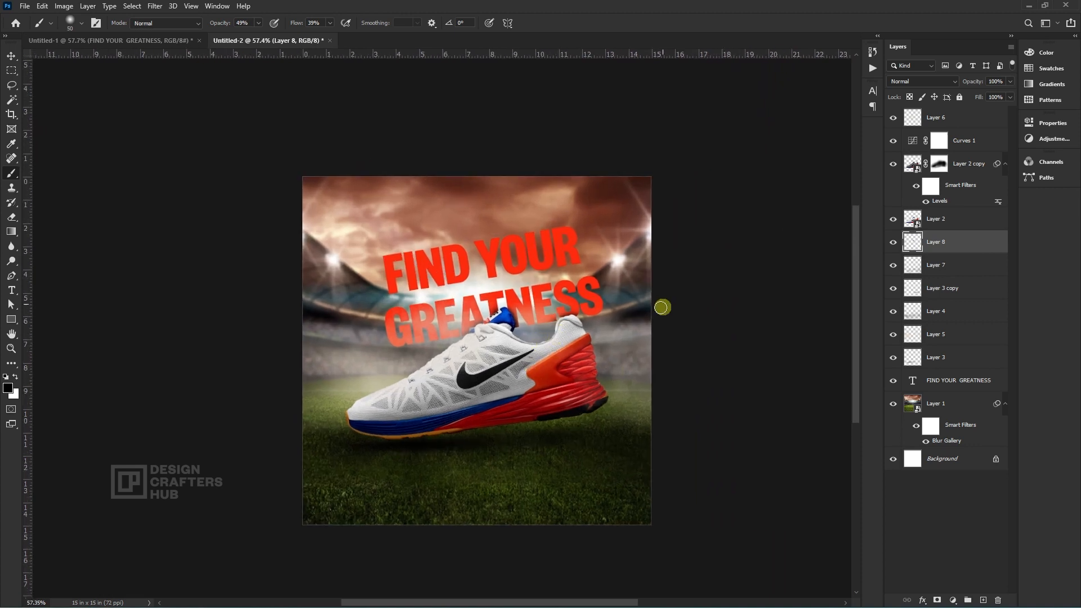
- Add a black Multiply drop shadow to the headline with 44% opacity, 90° angle, 7 px distance, 25% spread and 0 px size
key(v)
click(564, 251)
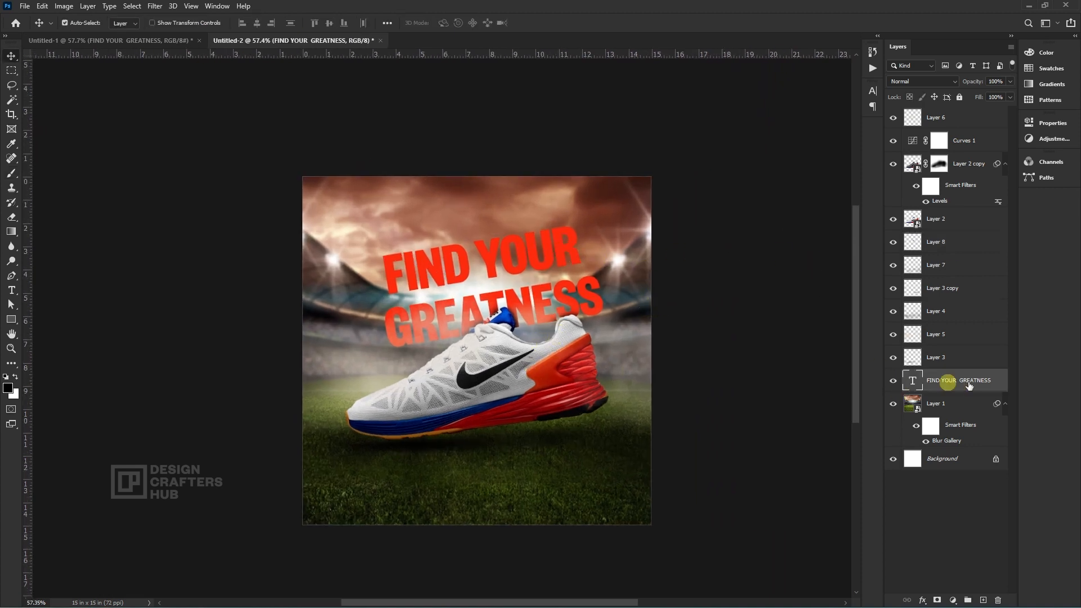
double_click(995, 383)
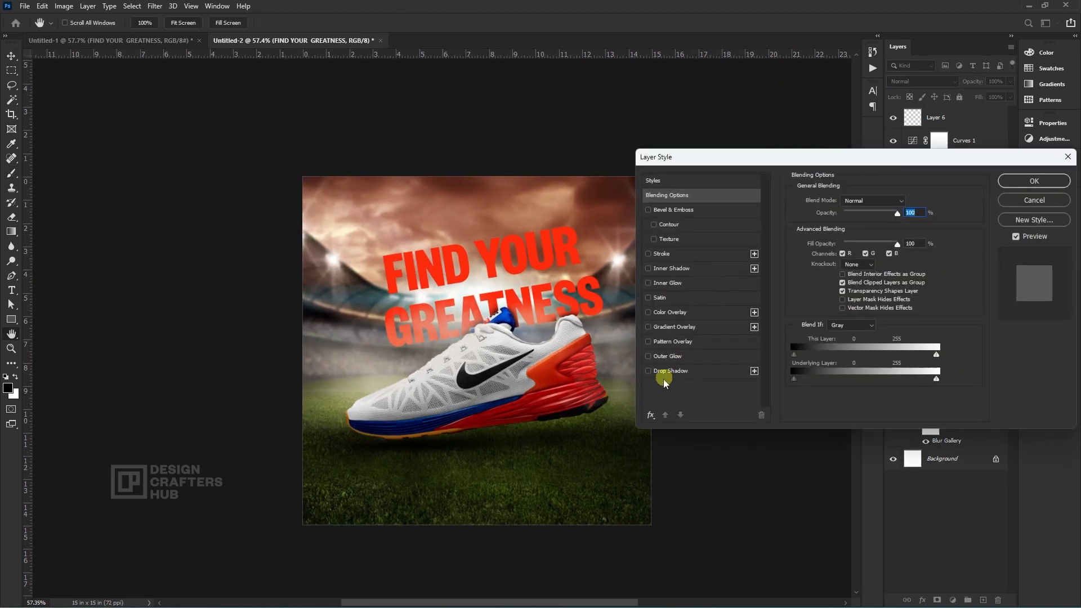
click(665, 371)
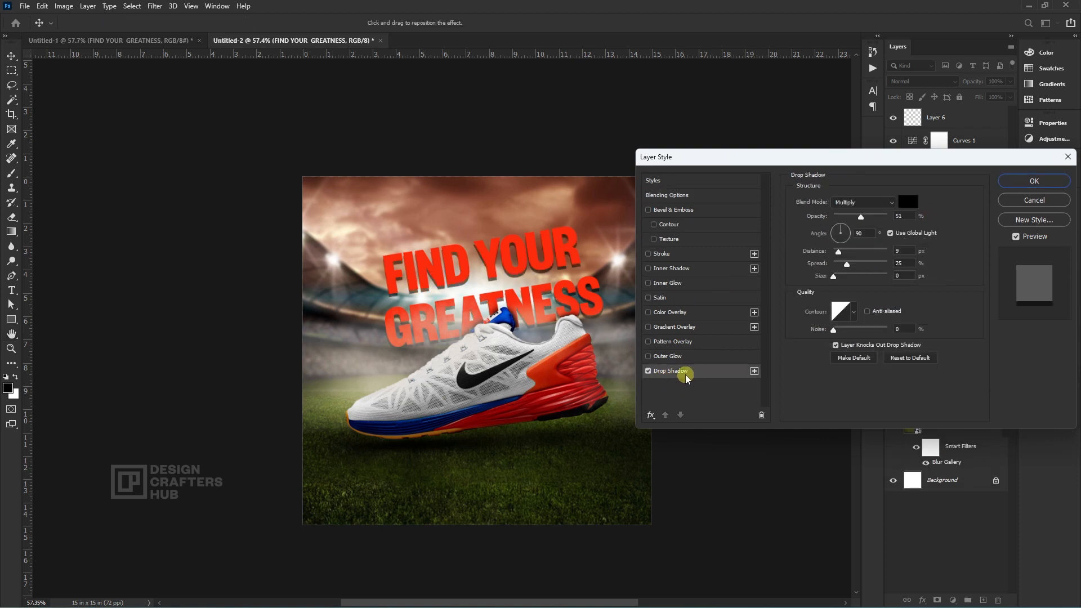
drag(845, 257, 870, 223)
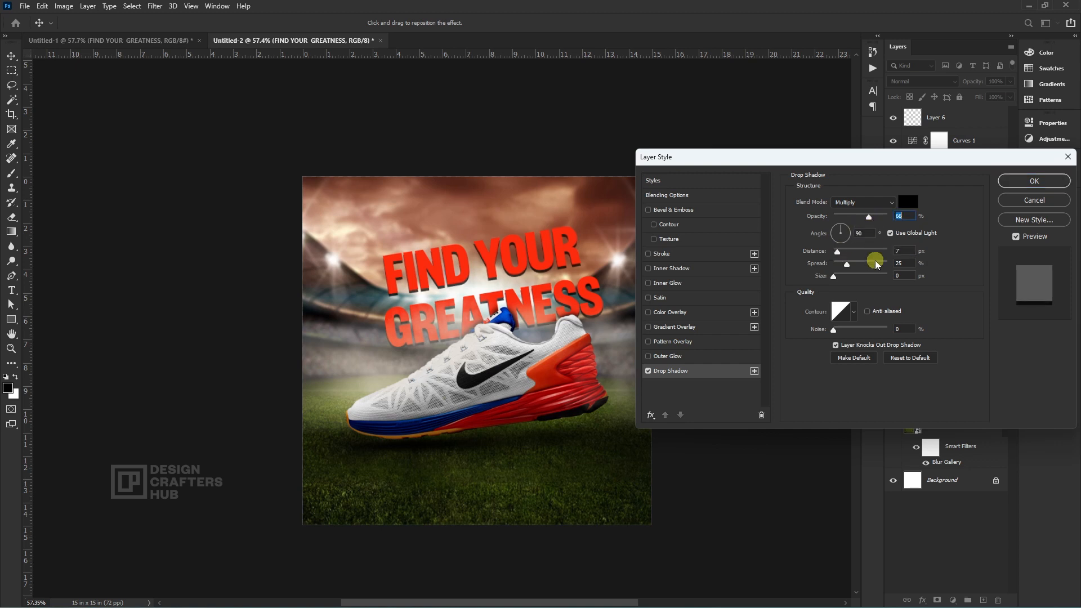
drag(835, 281, 833, 274)
drag(871, 219, 860, 220)
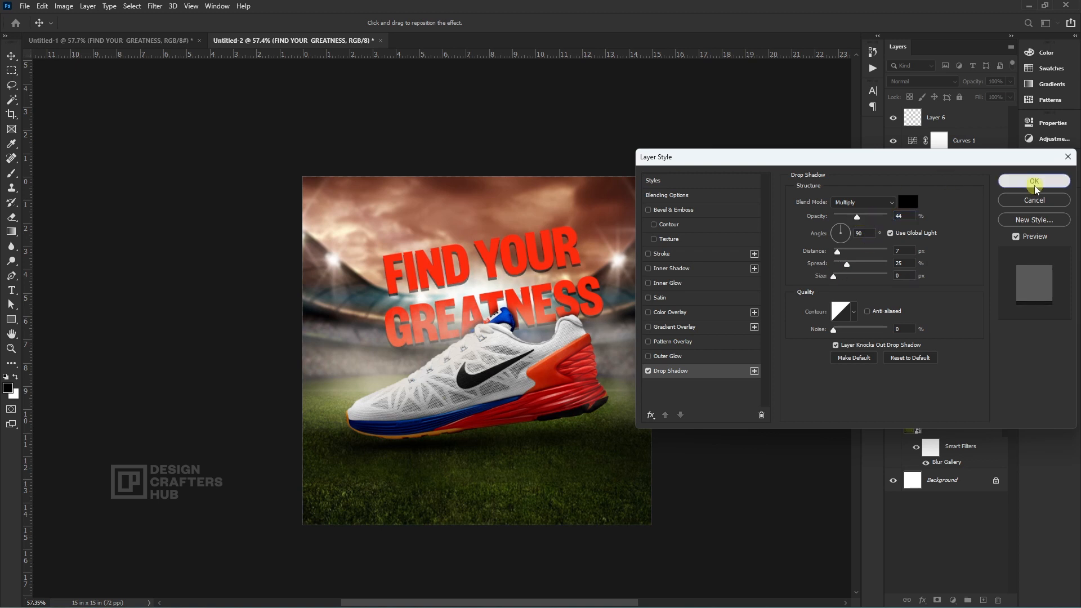
click(1034, 180)
drag(606, 310, 572, 305)
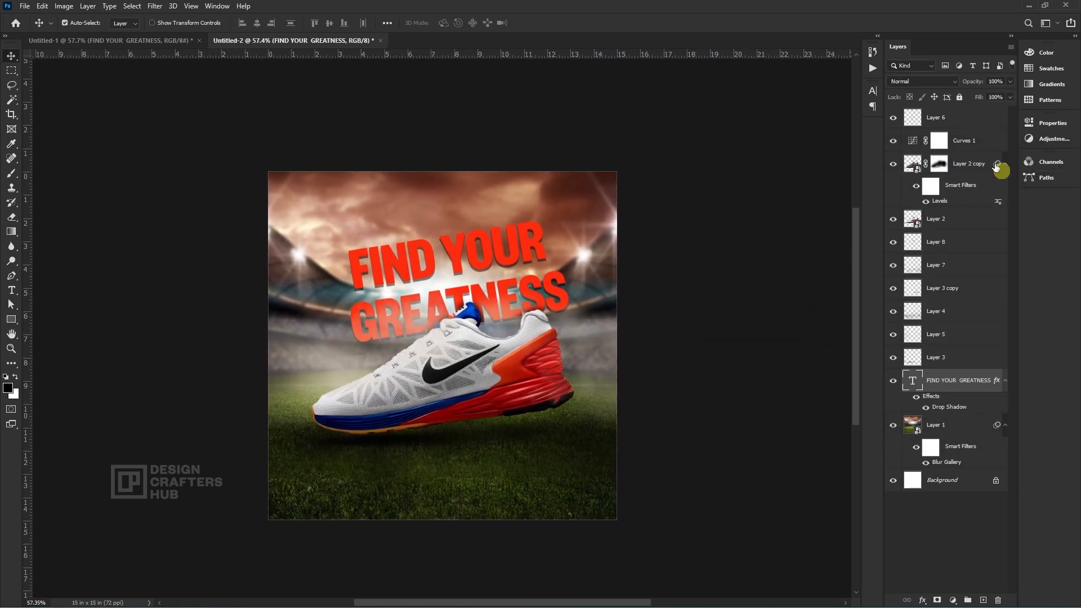
- Add a new layer above Layer 6 at the top of the stack and set the foreground colour to yellow ffc90d
click(957, 116)
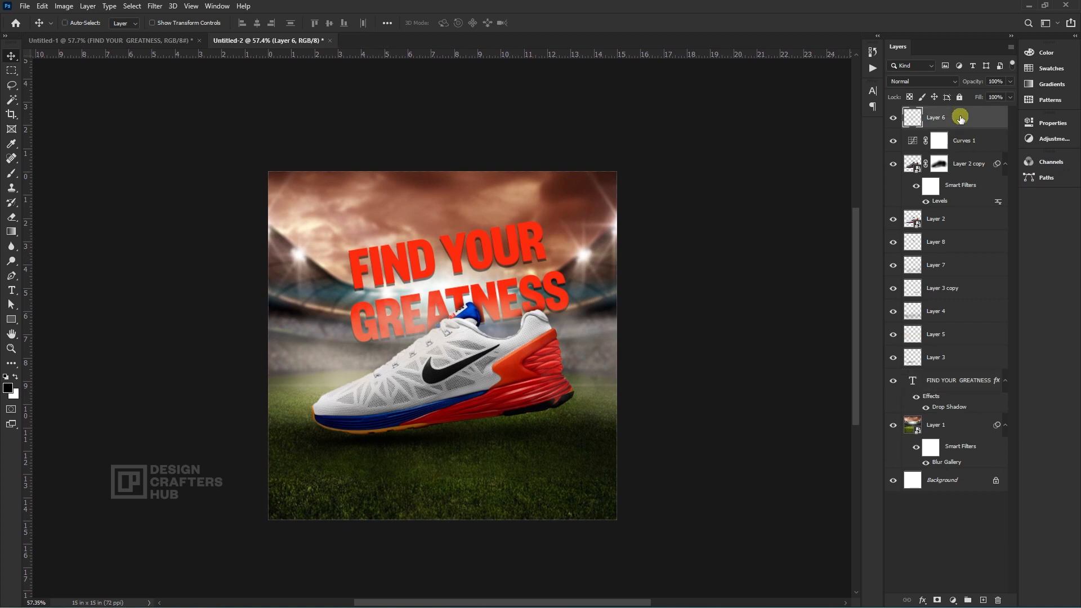
key(ctrl+alt+shift+n)
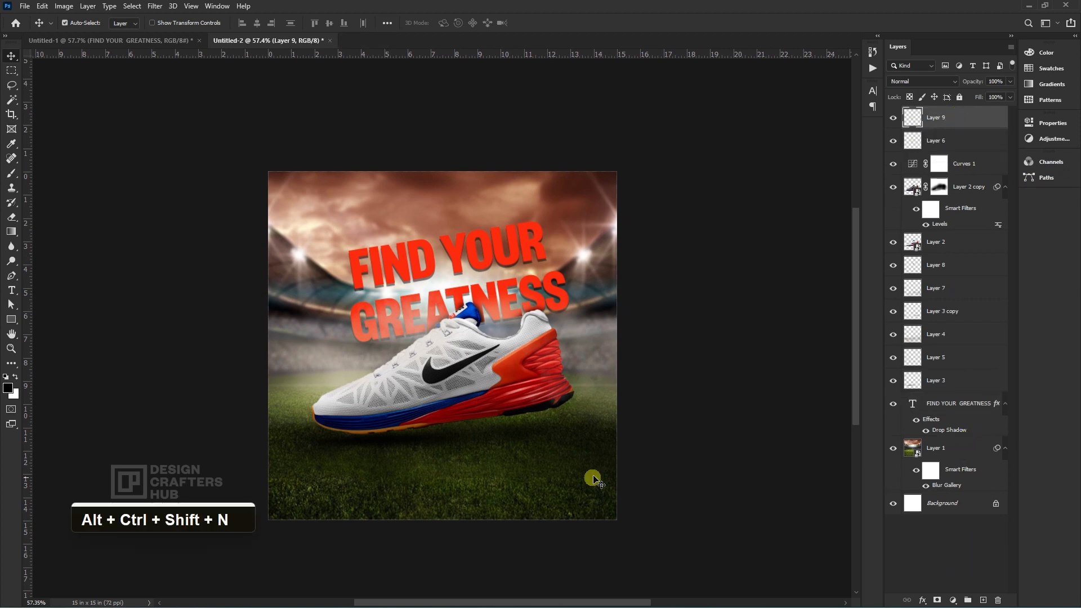
key(b)
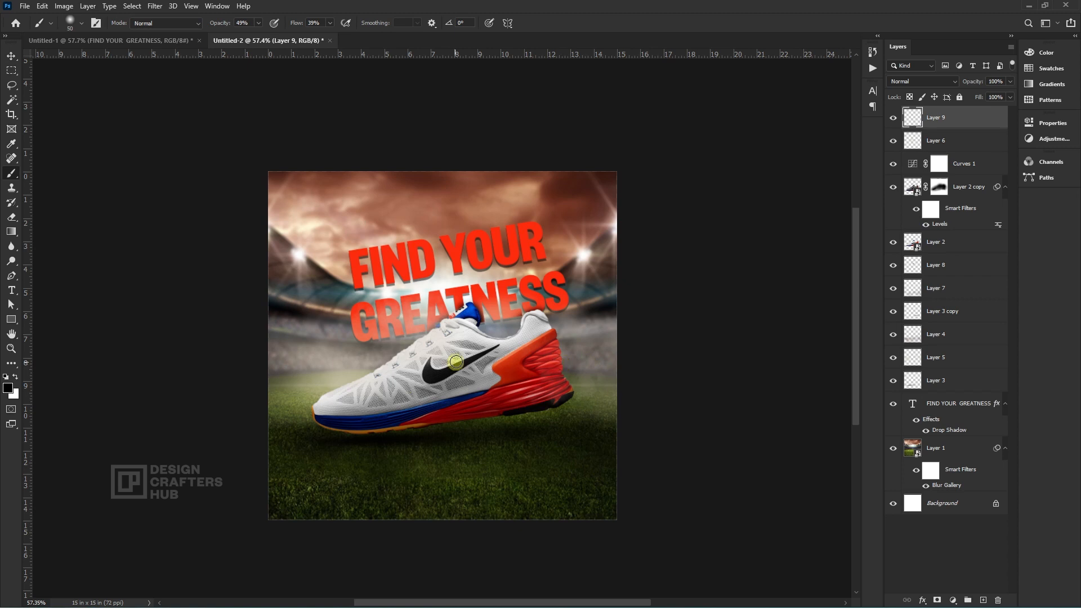
click(7, 389)
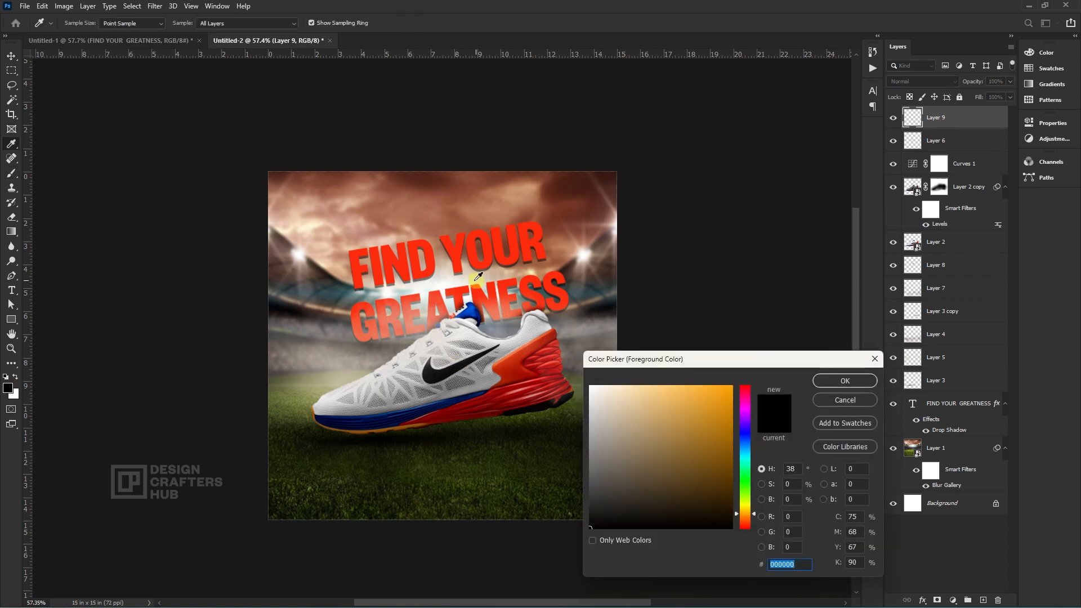
click(671, 449)
drag(760, 508, 756, 510)
drag(726, 451, 724, 378)
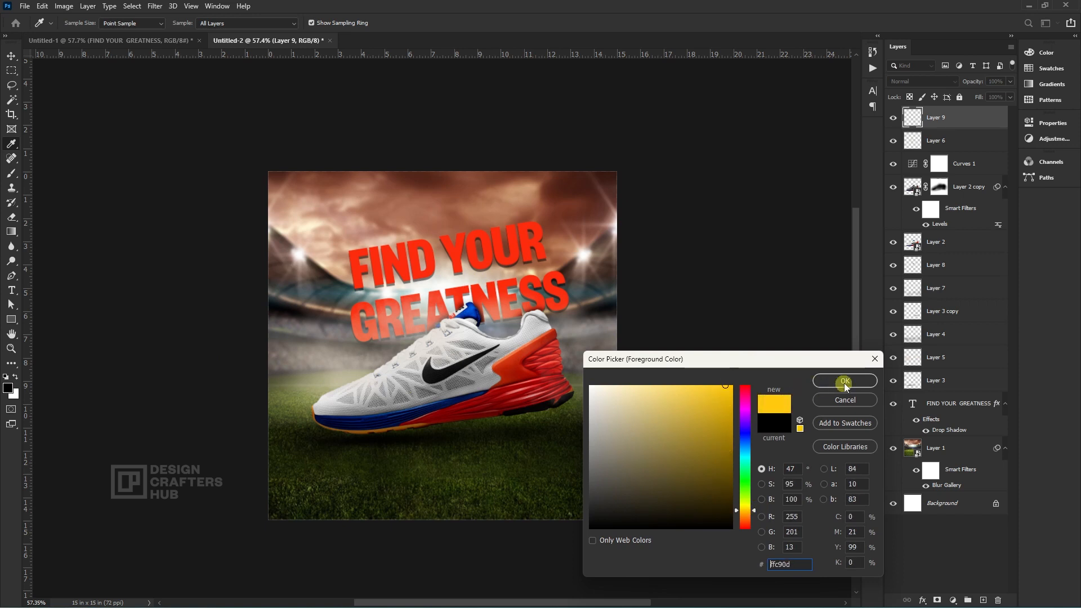
click(845, 381)
- Build up a soft yellow glow over the shoe's tongue on Layer 9 with a 200 px brush
key(b)
key(bracketright)
key(bracketright)
key(bracketright)
key(bracketright)
key(bracketright)
key(bracketright)
key(bracketright)
key(bracketright)
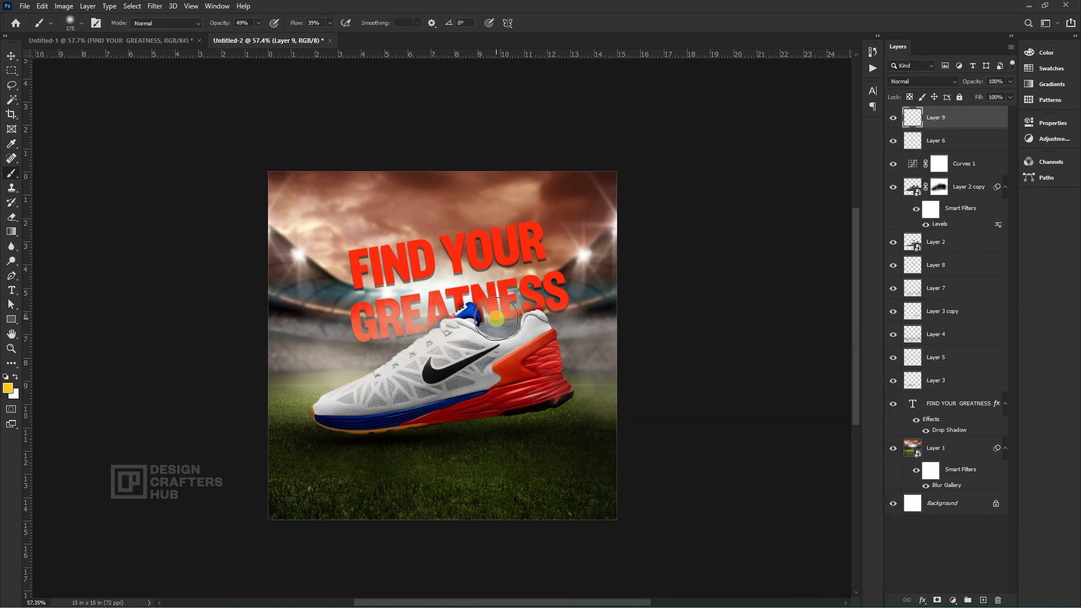
scroll(497, 319, up, 5)
click(459, 295)
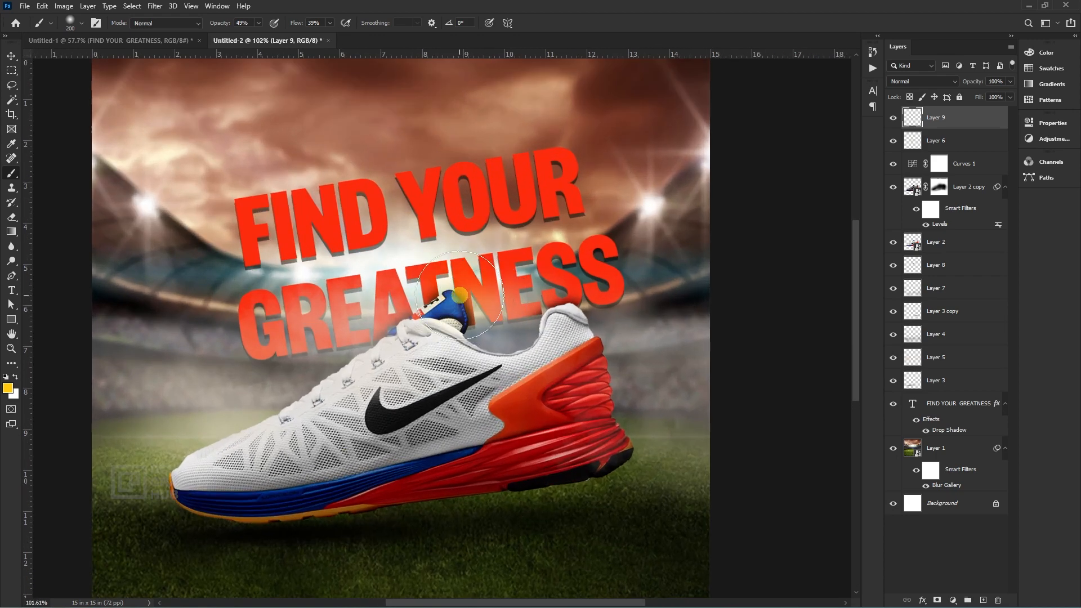
click(460, 295)
click(459, 295)
click(460, 295)
- Scale the yellow glow up to about 195% and centre it around the shoe's tongue and the lower headline line
key(ctrl+t)
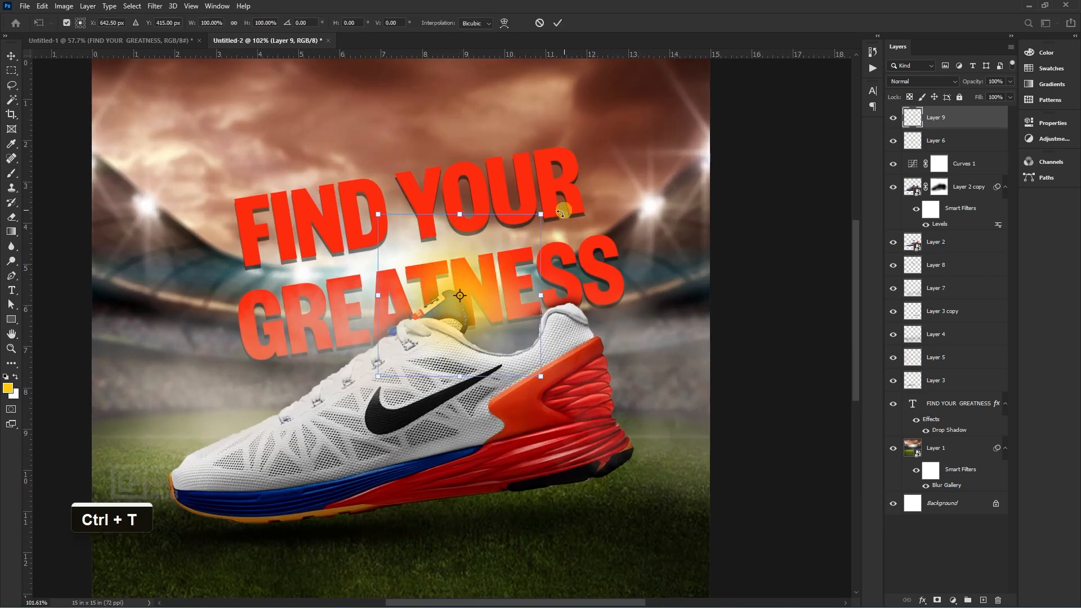
drag(541, 216, 613, 140)
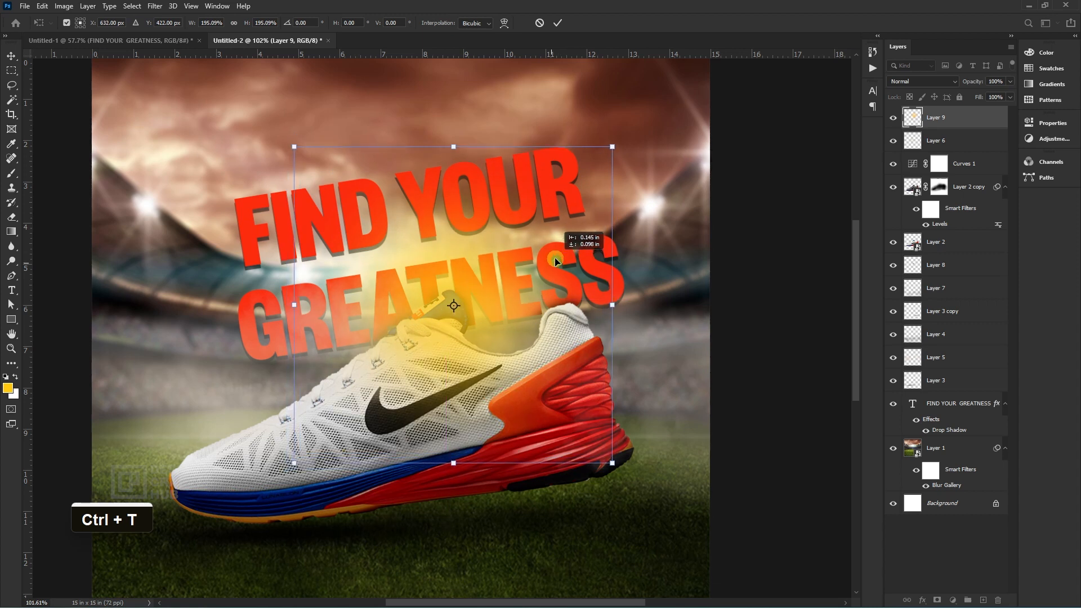
key(Return)
key(b)
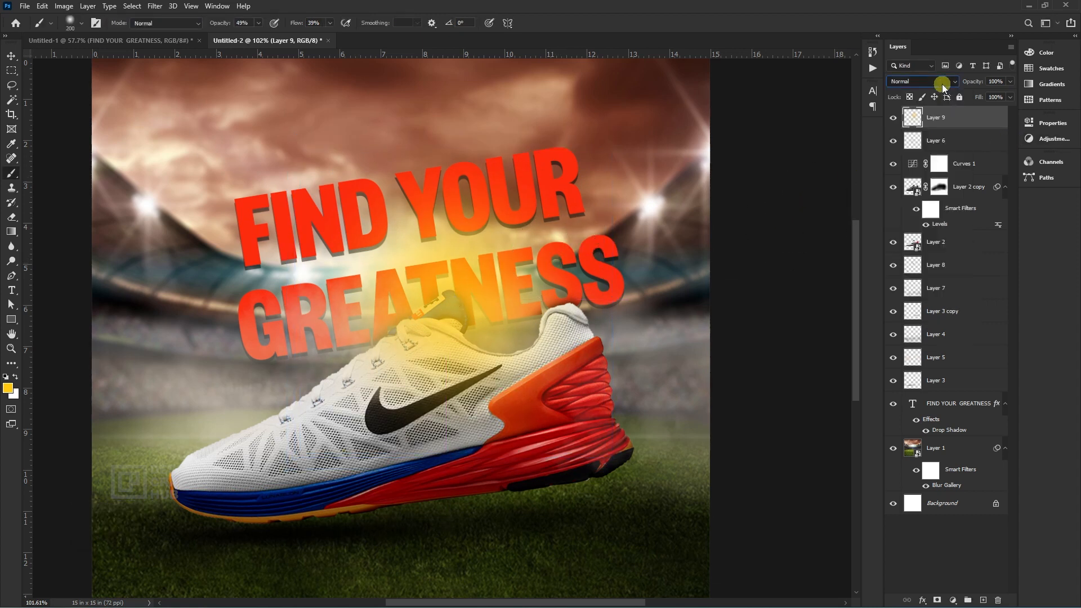
- Blend the yellow glow layer in Screen mode and reduce its fill to 36%
scroll(918, 82, down, 7)
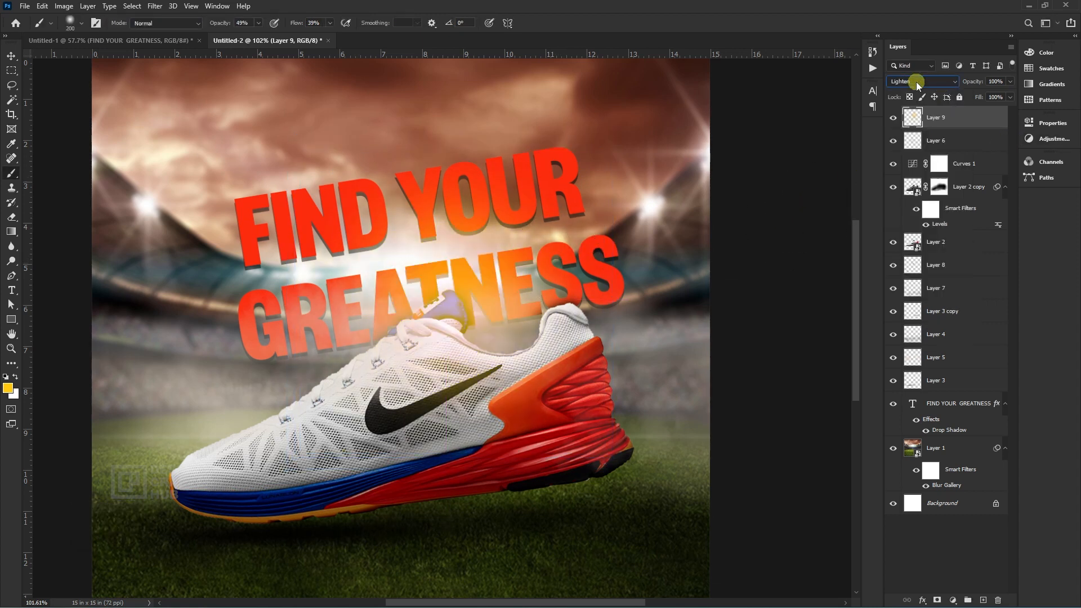
scroll(918, 83, down, 1)
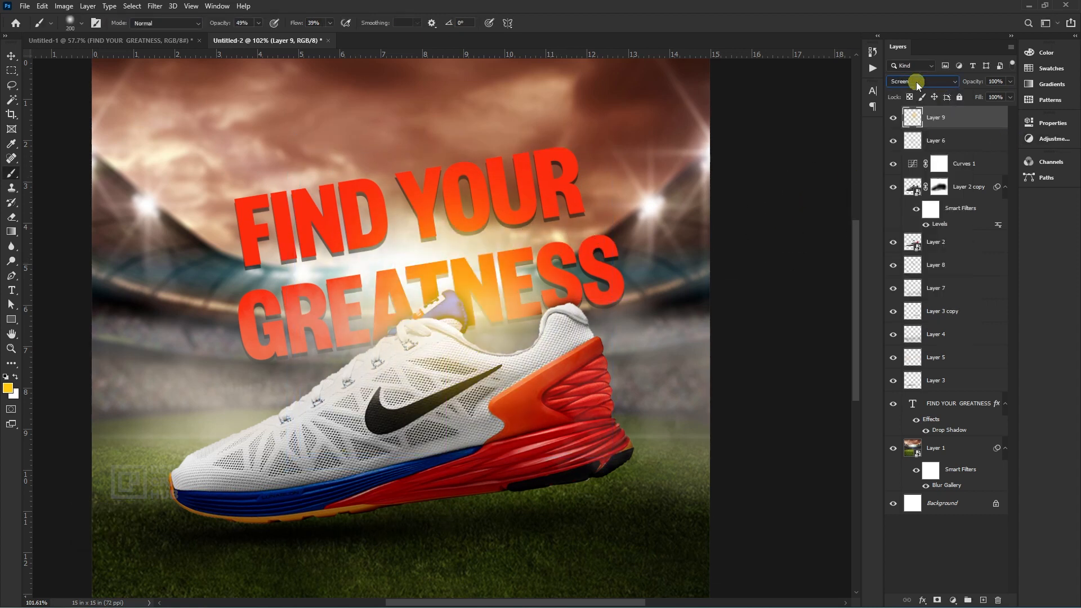
click(1012, 99)
drag(1006, 112, 978, 112)
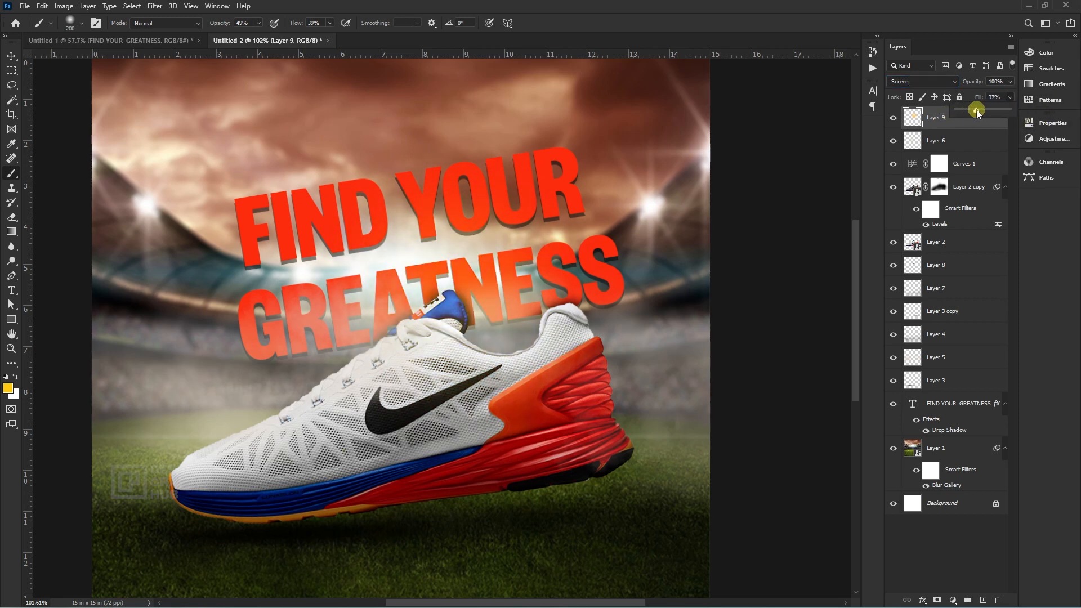
click(14, 57)
scroll(490, 352, down, 7)
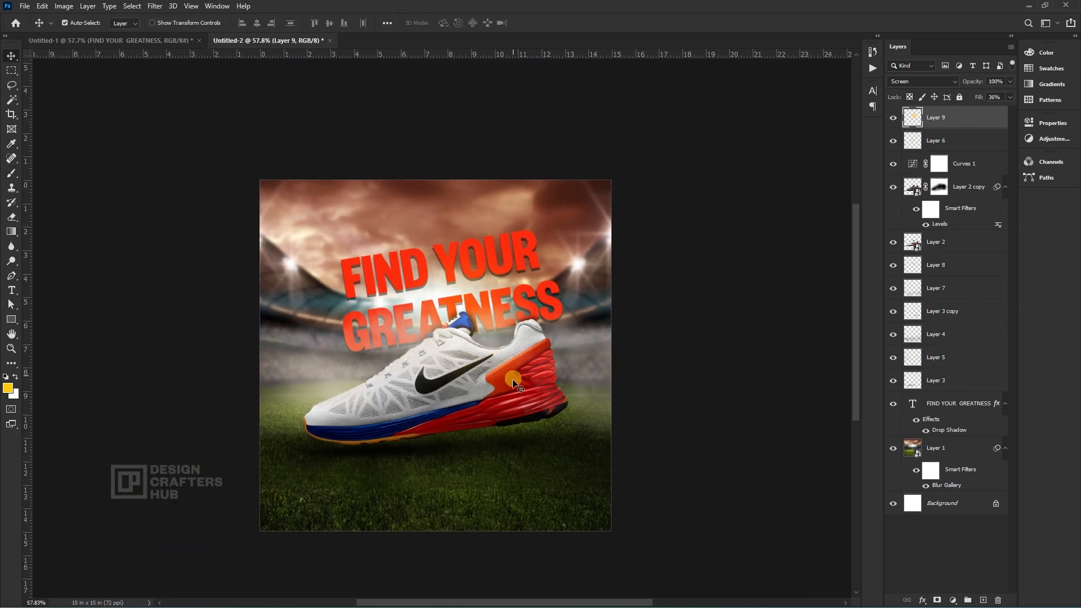
drag(497, 452, 467, 418)
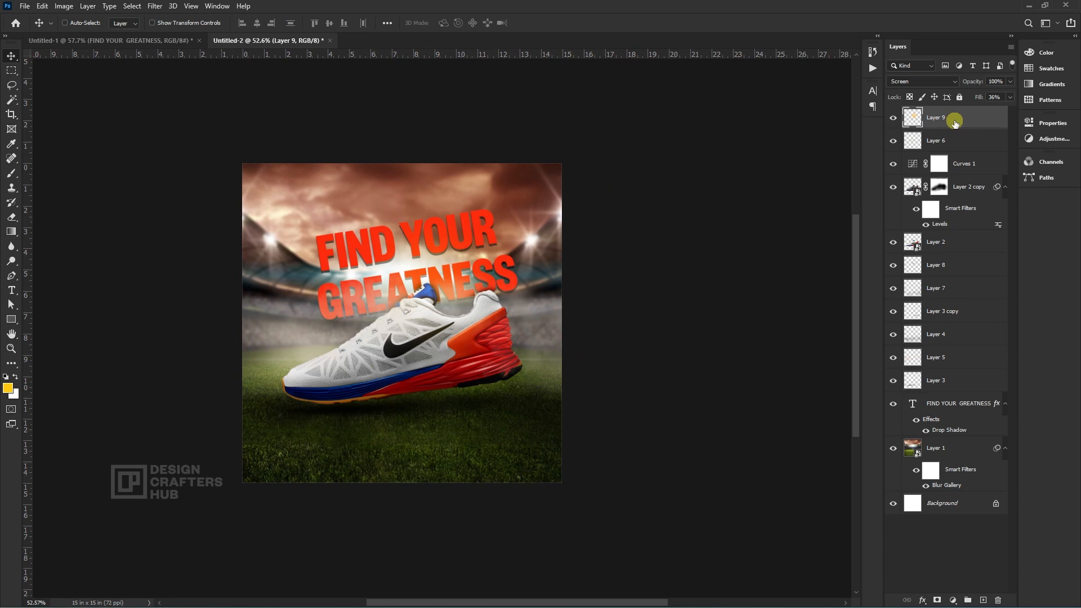
- Stamp all visible layers onto a new top layer and adjust its Camera Raw light: exposure +0.10, contrast +19, highlights -40, shadows +8
key(ctrl+alt+shift+e)
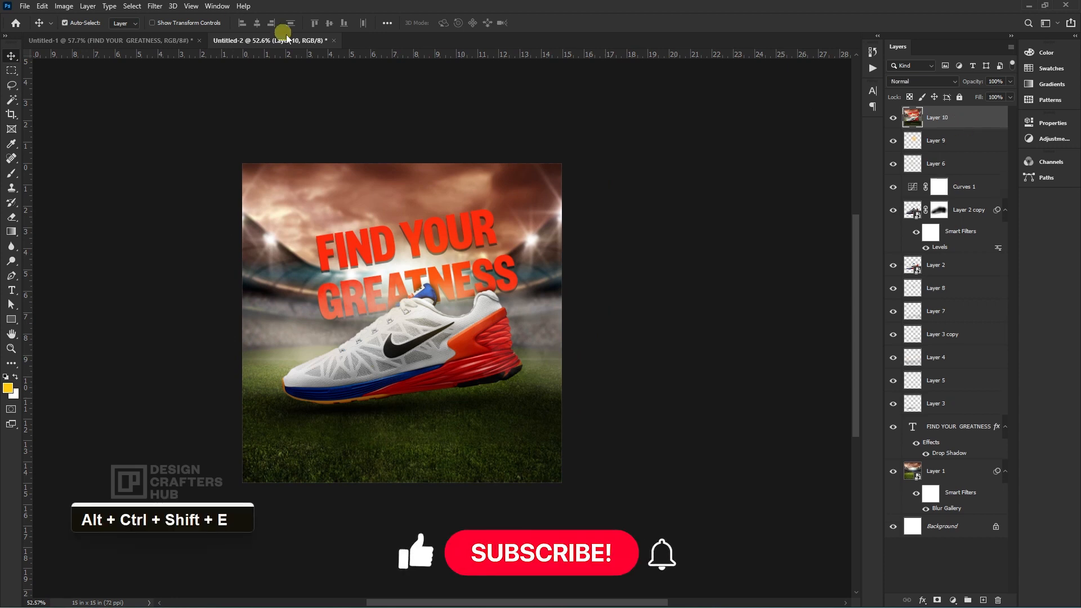
click(155, 12)
click(186, 79)
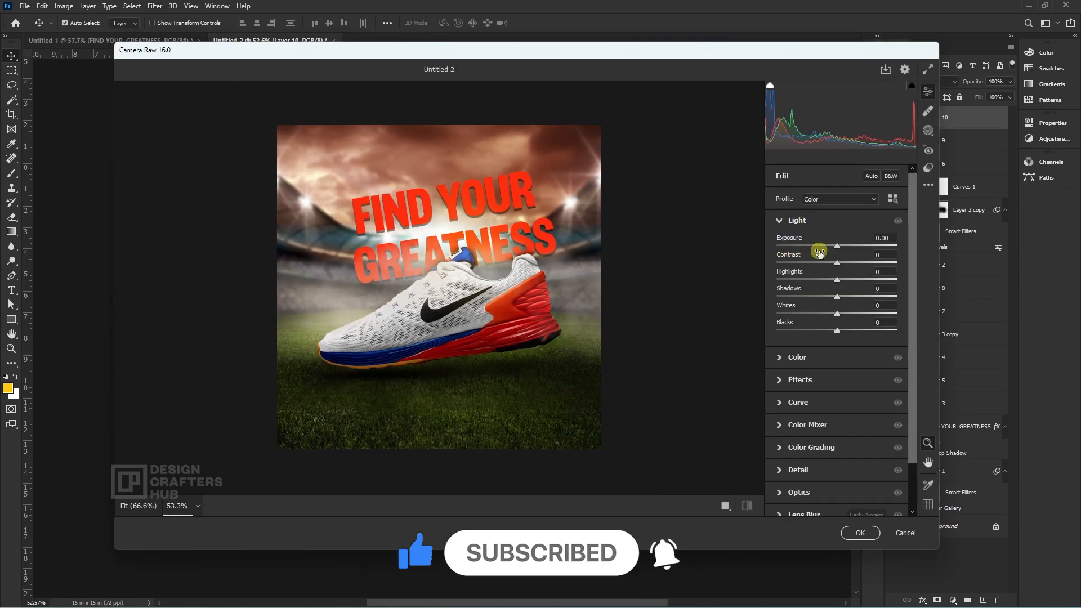
click(839, 246)
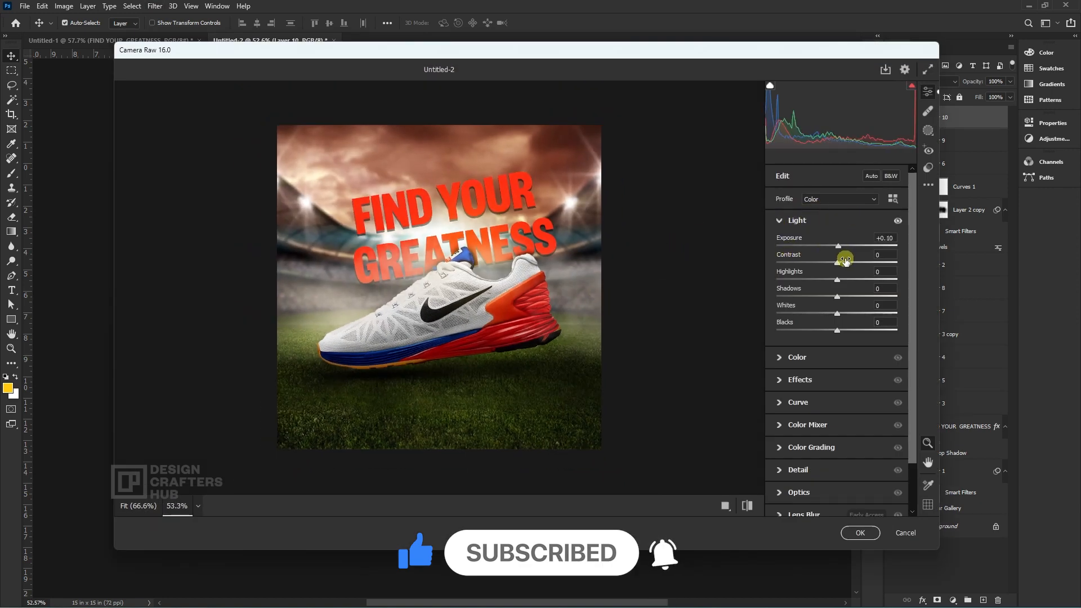
drag(837, 262, 851, 263)
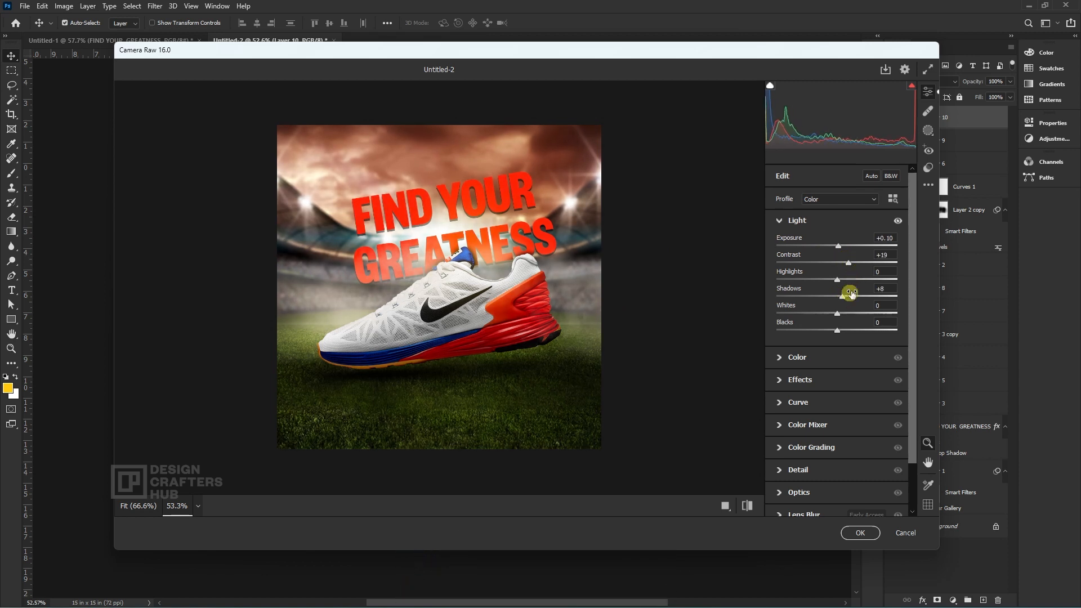
drag(837, 280, 821, 284)
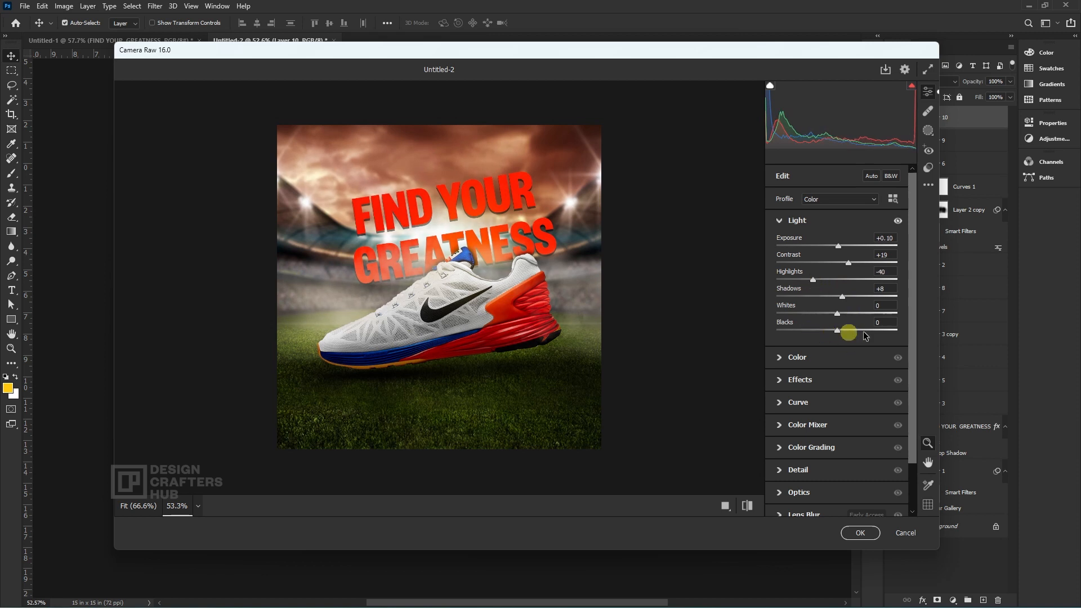
mouse_move(843, 332)
mouse_down()
mouse_move(822, 332)
mouse_move(838, 338)
mouse_up()
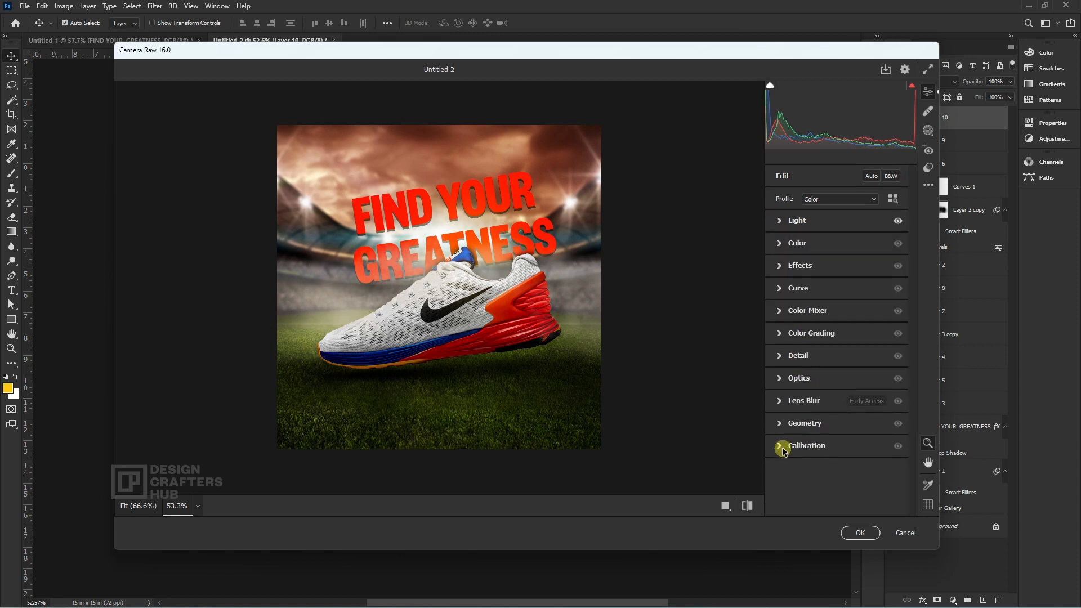
- Calibrate the blue primary to hue +1 and saturation +25, and apply the Camera Raw filter to the stamped layer
click(780, 447)
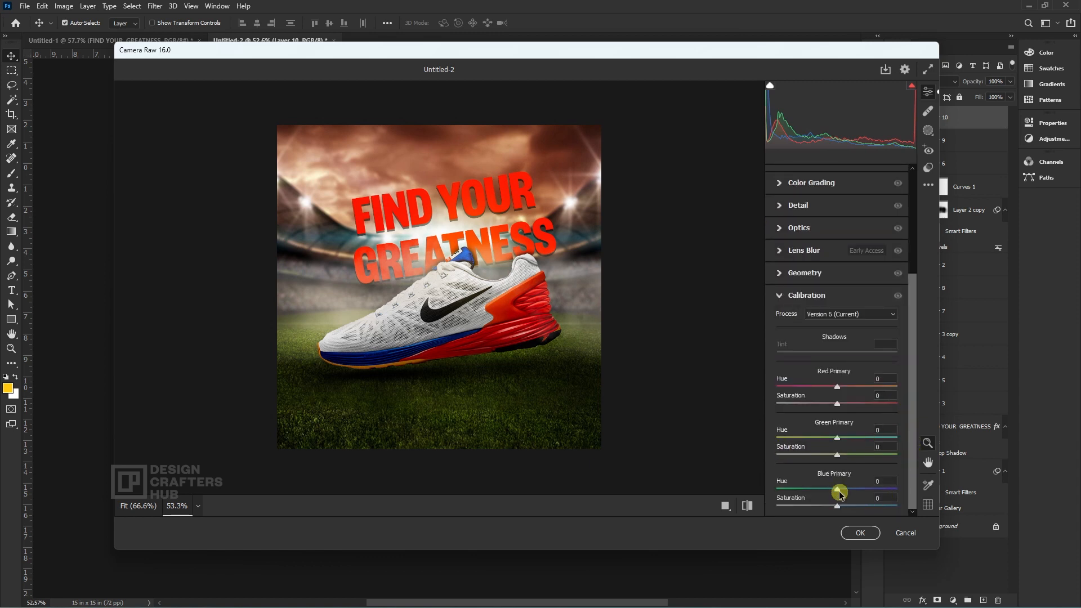
drag(838, 490, 845, 512)
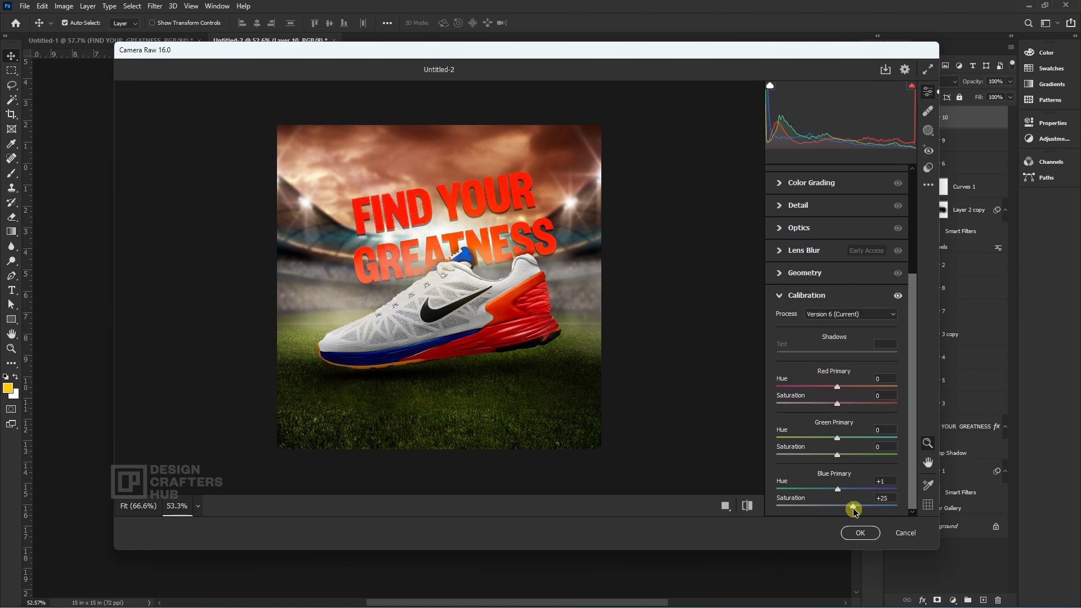
click(870, 533)
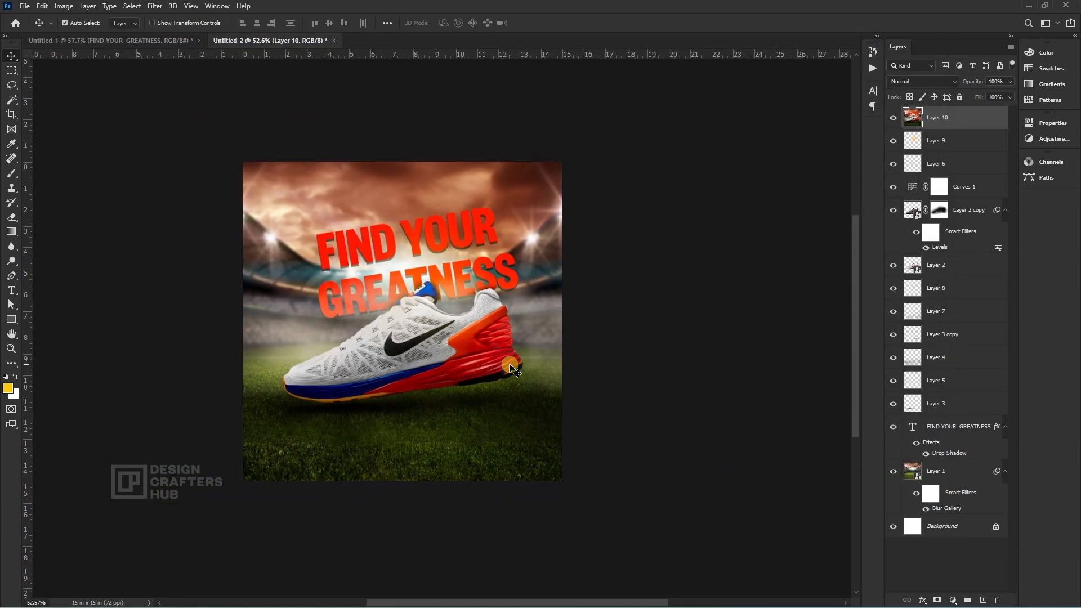
drag(492, 401, 500, 353)
scroll(490, 324, up, 2)
scroll(501, 353, down, 1)
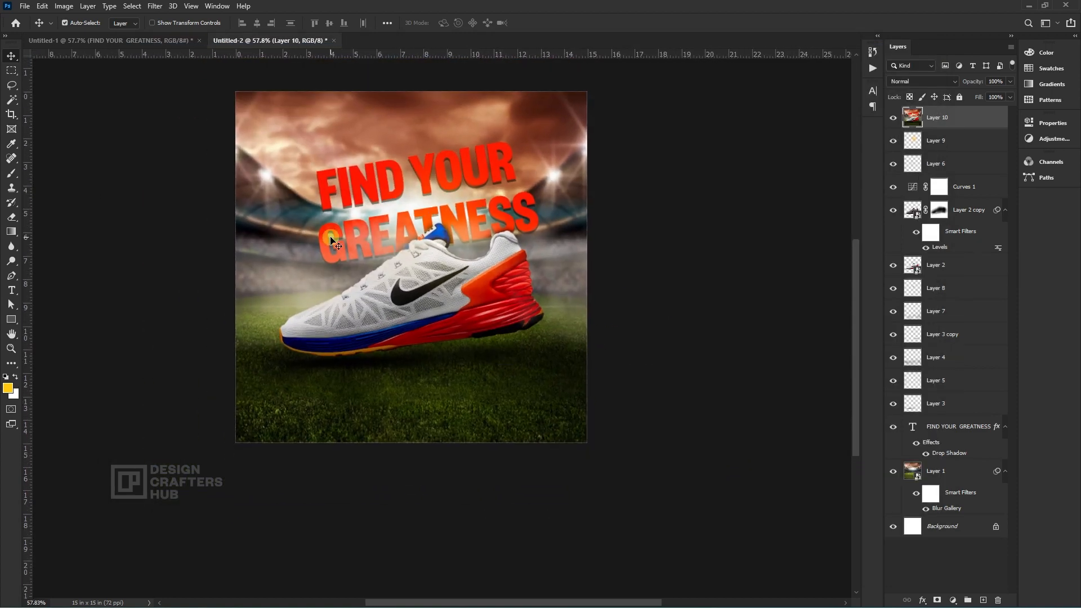
- Copy the "perfect pair of kicks" text layer from the Untitled-1 document into Untitled-2, placing it below the shoe
click(145, 41)
drag(337, 399, 292, 40)
drag(415, 365, 417, 367)
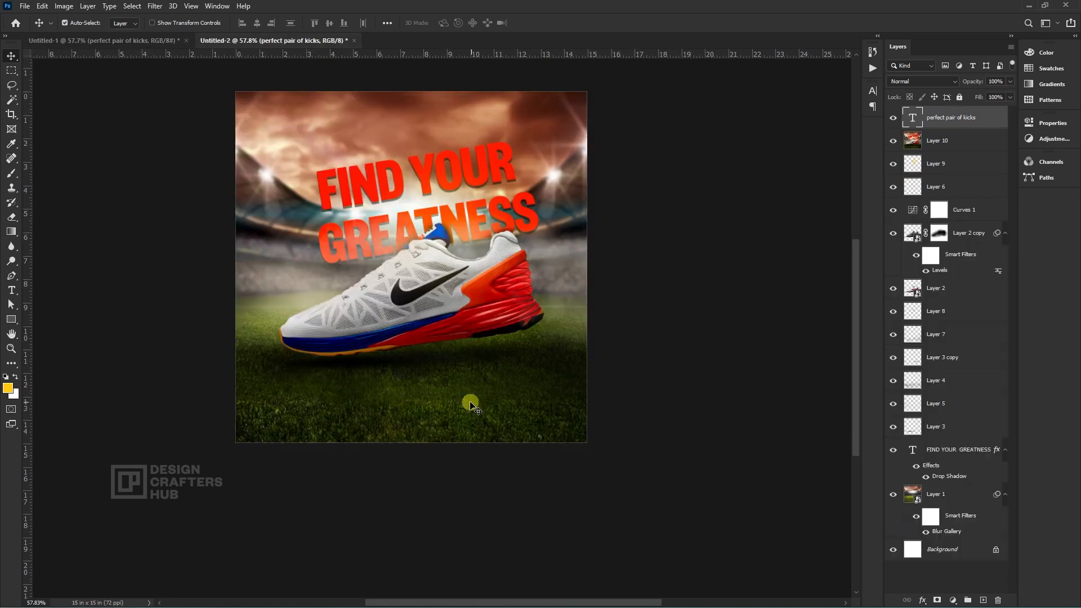
- Bring the "perfect pair of kicks" text to the front and colour it white, ffffff
key(ctrl+shift+bracketright)
key(t)
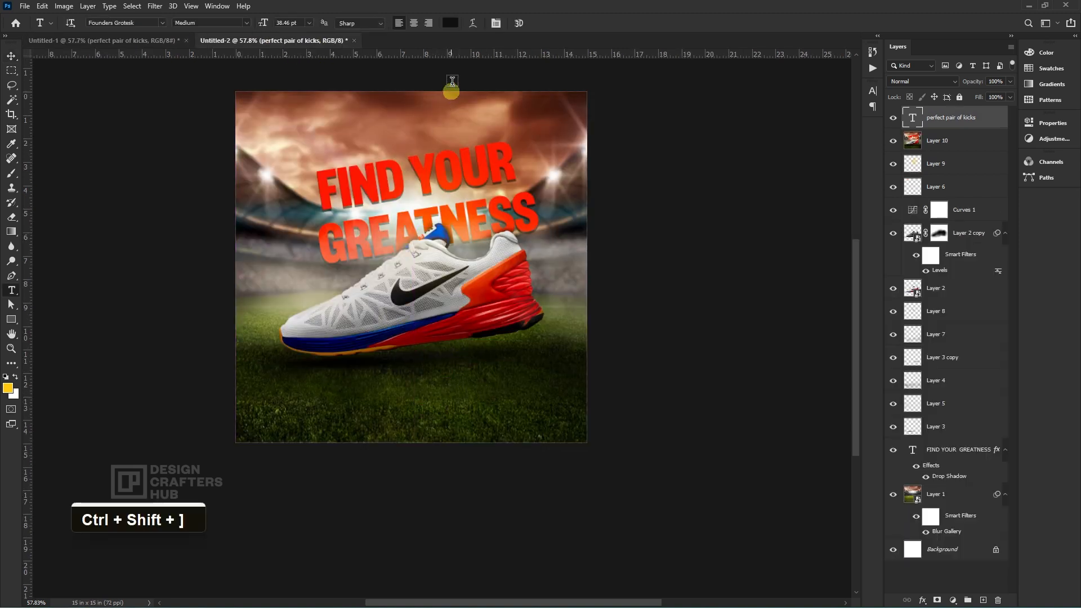
click(449, 24)
text(ffffff)
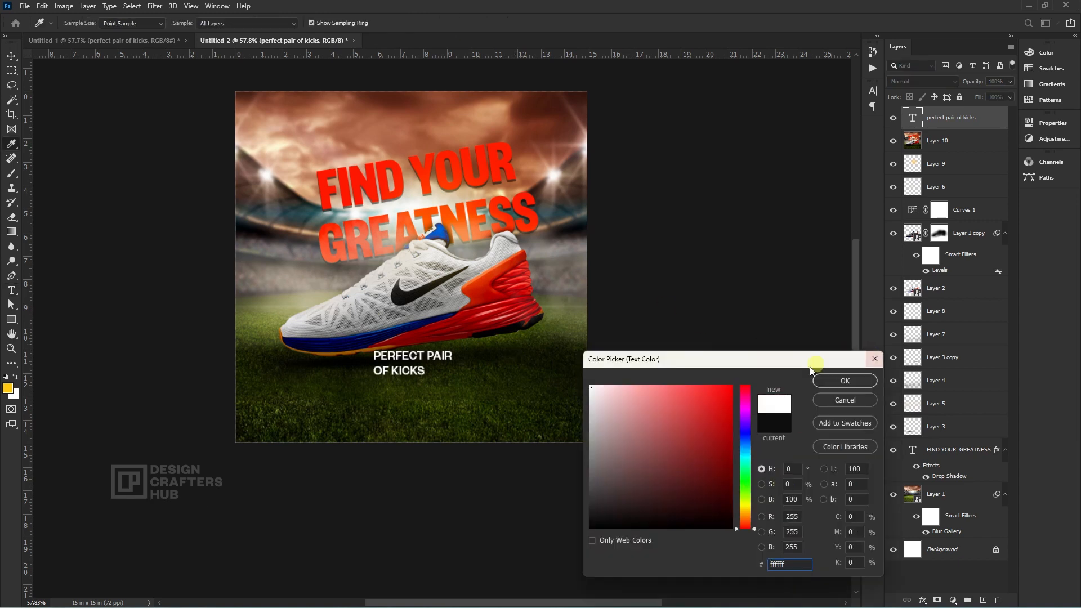
click(844, 380)
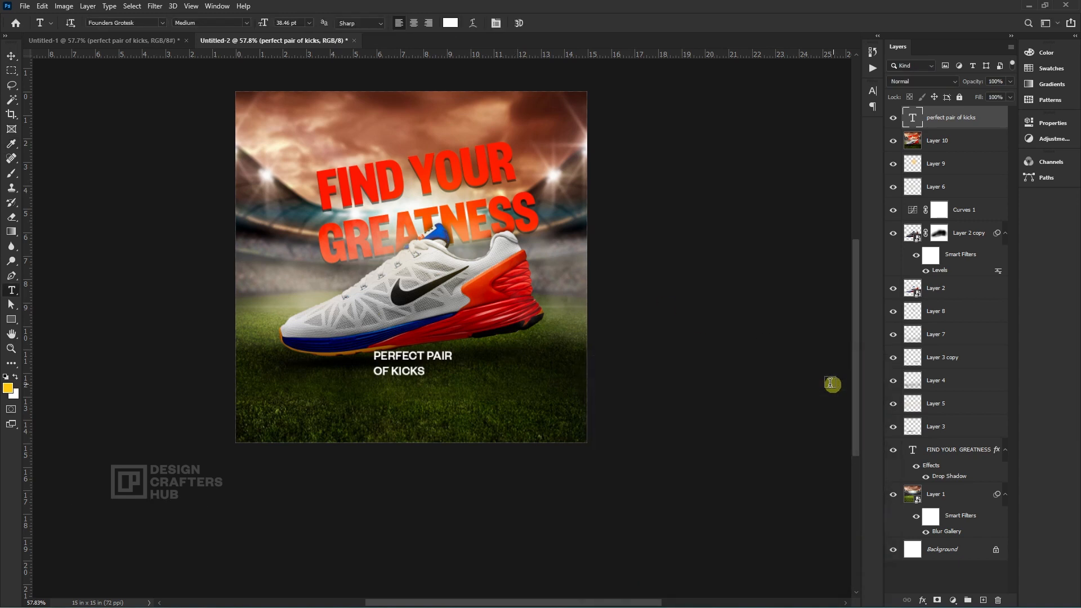
- Put the "PERFECT PAIR OF KICKS" tagline on a single line, move it lower on the grass and centre it horizontally on the canvas
click(376, 371)
key(Delete)
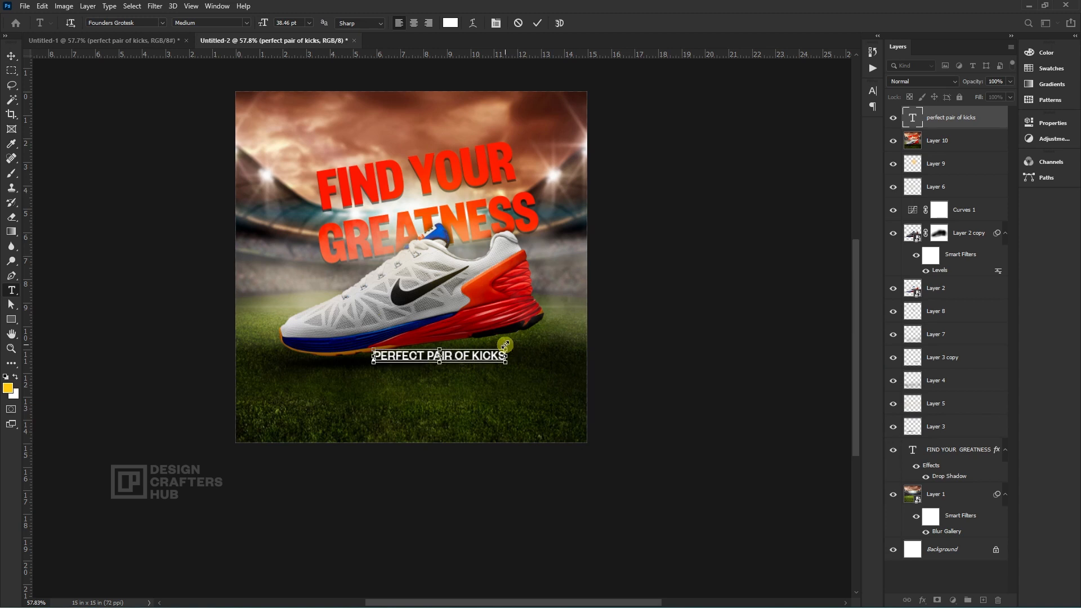
key(ctrl+Return)
key(v)
key(ctrl+a)
drag(470, 386, 447, 423)
click(257, 23)
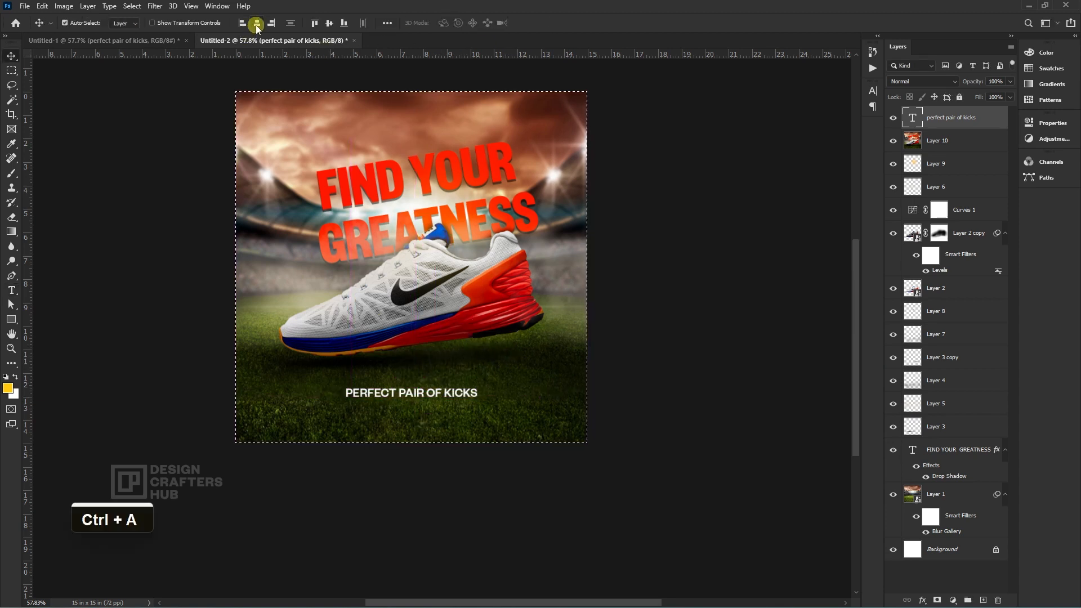
key(ctrl+d)
- Enlarge the tagline proportionally to about 119%
key(ctrl+t)
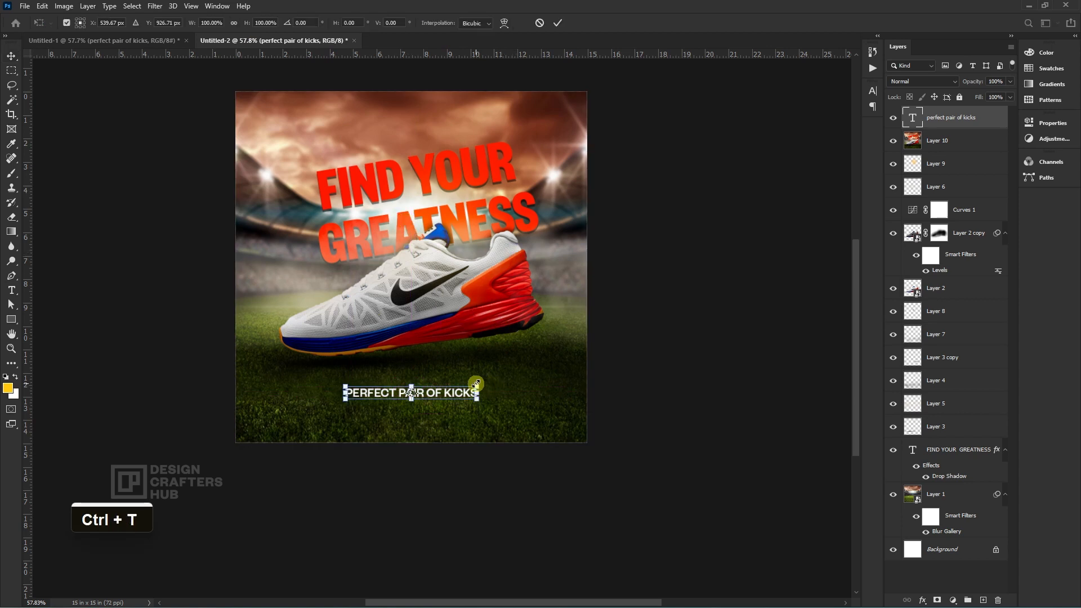
mouse_move(476, 384)
mouse_down()
mouse_move(521, 364)
mouse_move(485, 385)
mouse_up()
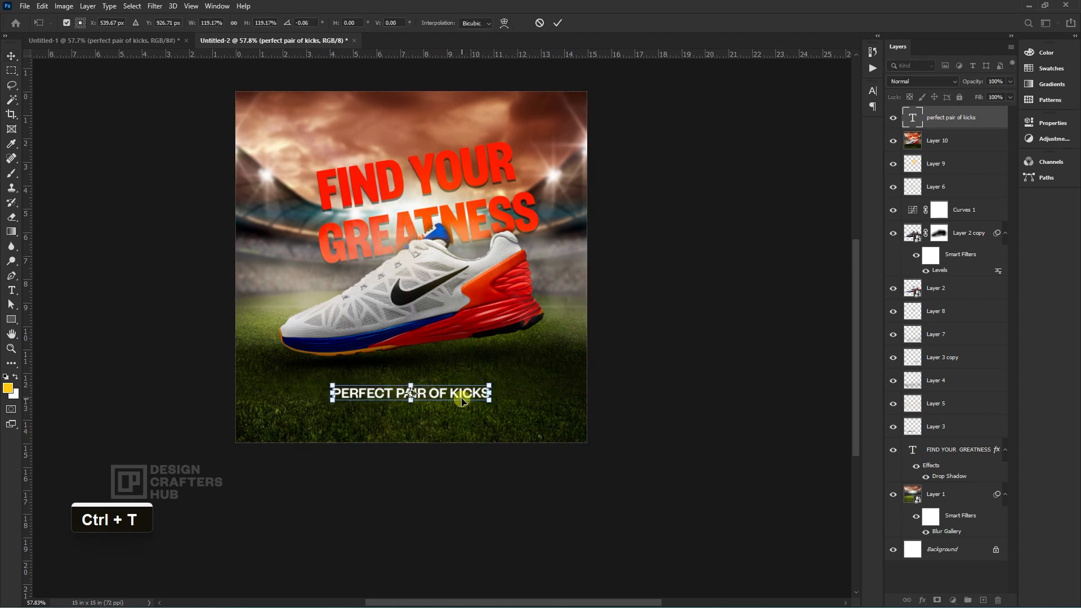
key(Return)
- Set the tagline's font to Founders Grotesk Condensed Light
key(t)
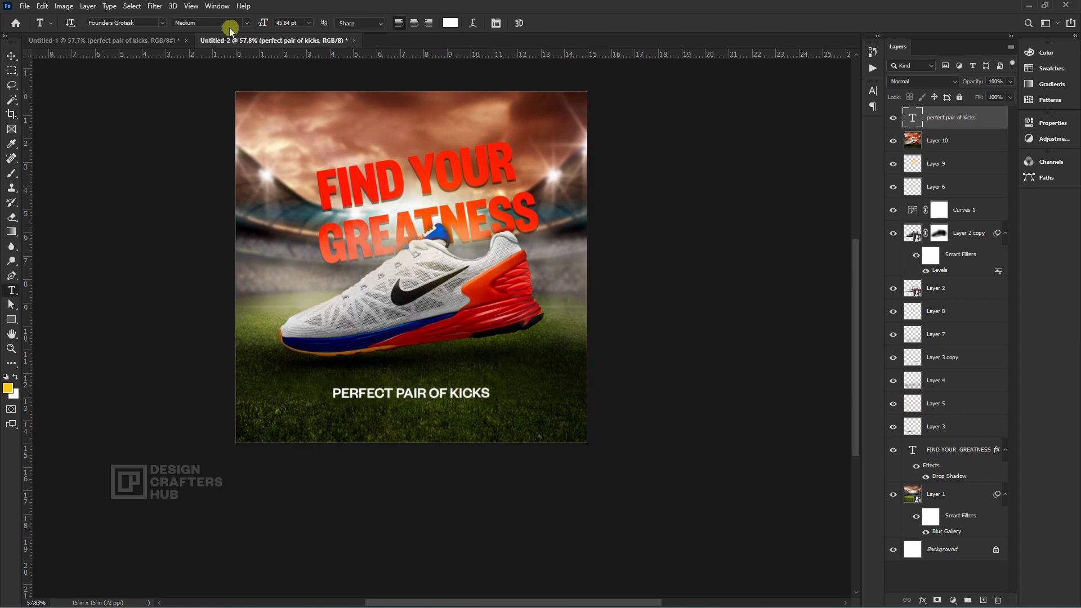
click(166, 26)
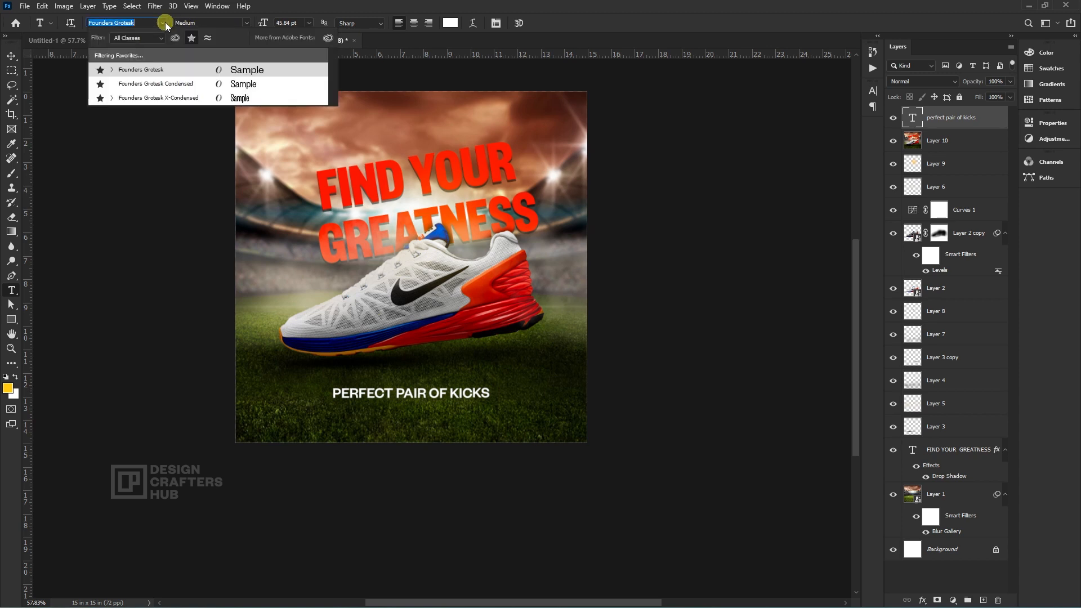
click(169, 96)
click(247, 23)
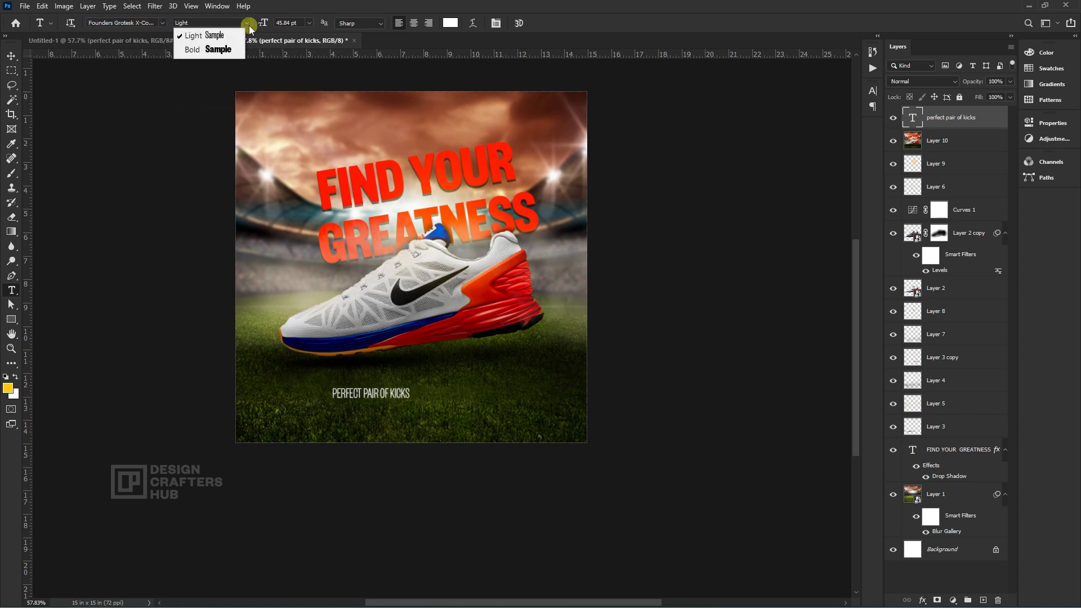
click(246, 23)
click(161, 24)
click(146, 83)
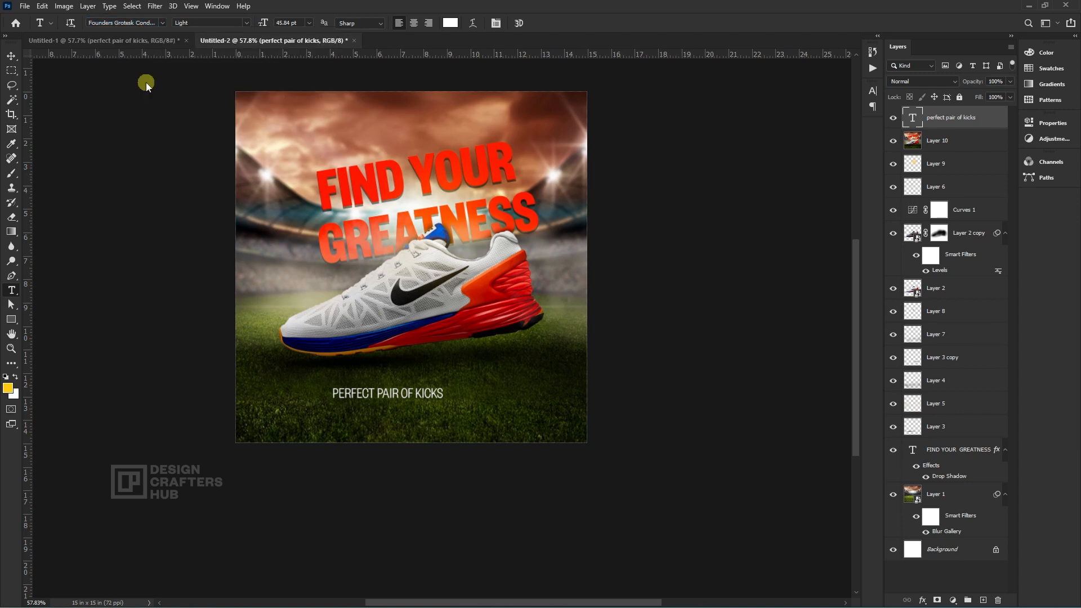
- Enlarge the condensed tagline to about 69.5 pt and centre it horizontally on the canvas
key(ctrl+t)
drag(446, 385, 509, 376)
key(Return)
scroll(485, 375, up, 1)
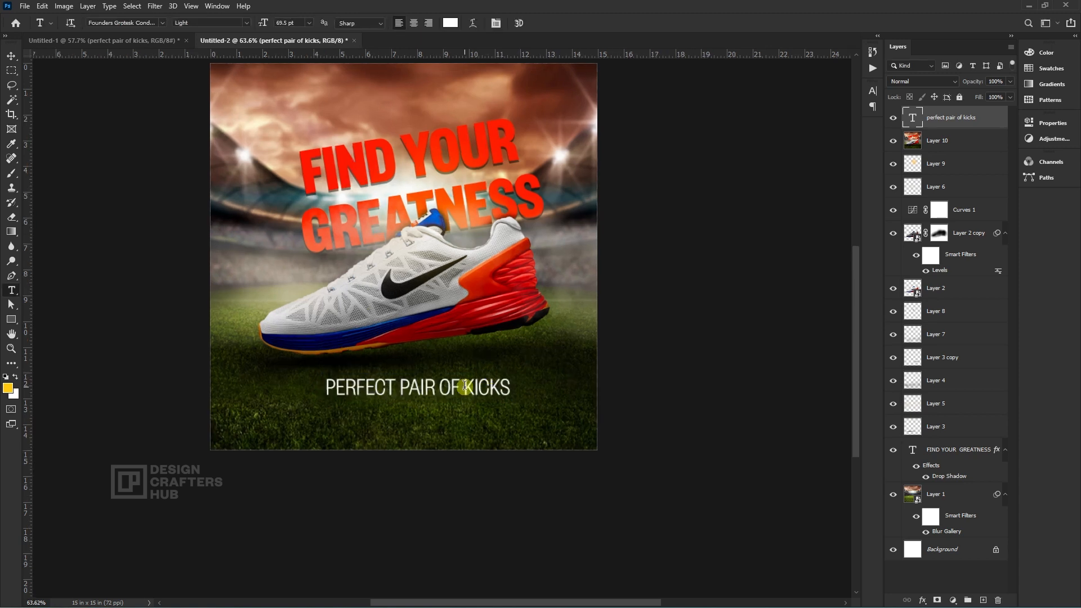
scroll(465, 389, down, 3)
key(v)
key(ctrl+a)
click(257, 23)
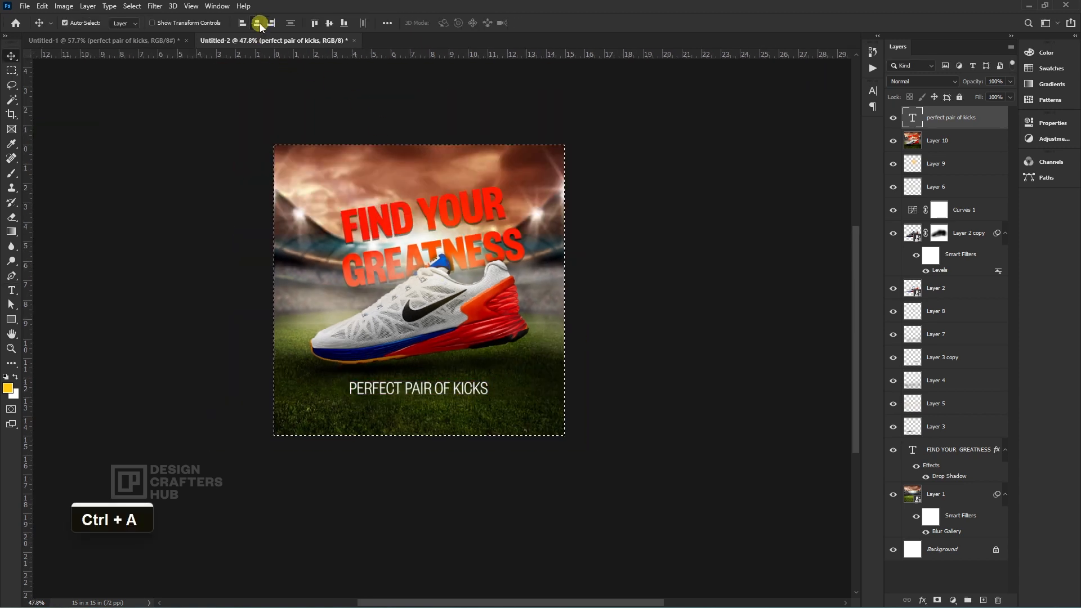
key(ctrl+d)
- Reduce the tagline to about 56.7 pt and centre it horizontally on the canvas again
key(ctrl+t)
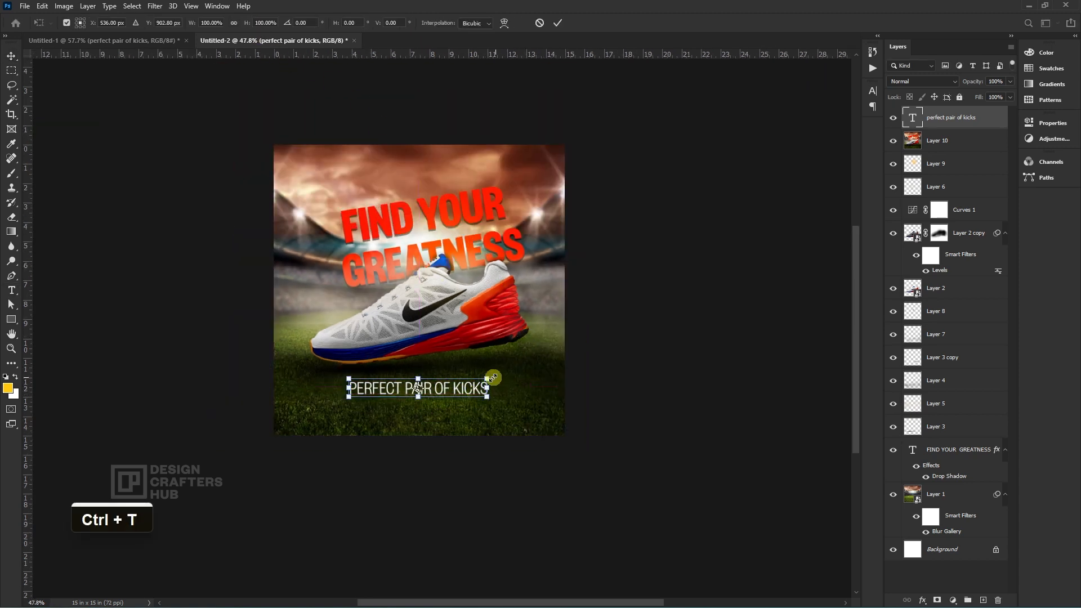
drag(490, 379, 476, 381)
key(Return)
key(ctrl+a)
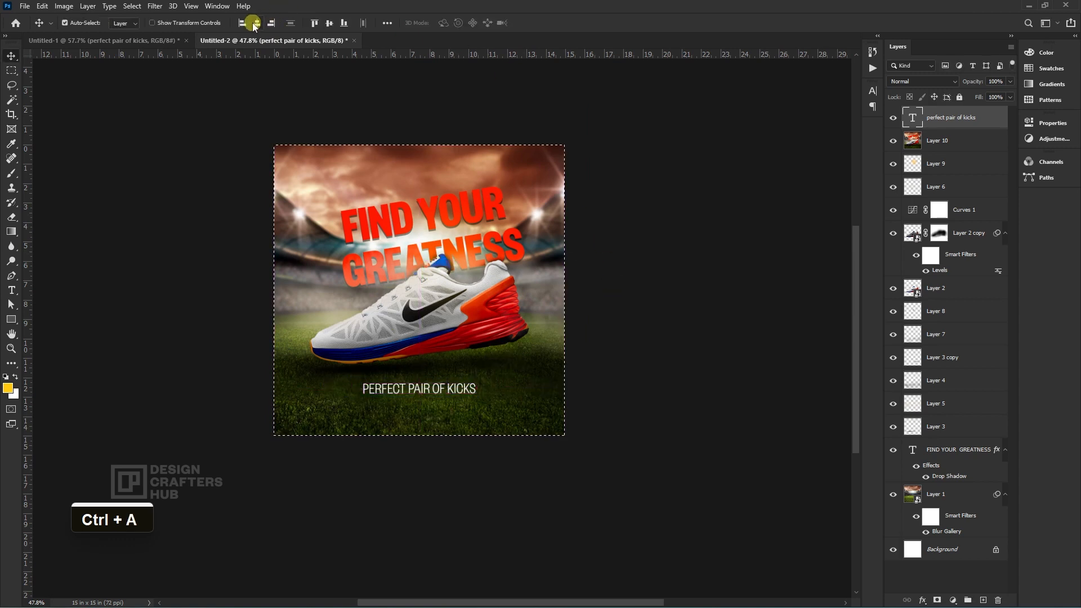
click(257, 23)
key(ctrl+d)
- Duplicate the tagline just below itself and change the copy's text to "SHOP NOW"
scroll(428, 383, up, 3)
drag(430, 437, 461, 347)
double_click(460, 344)
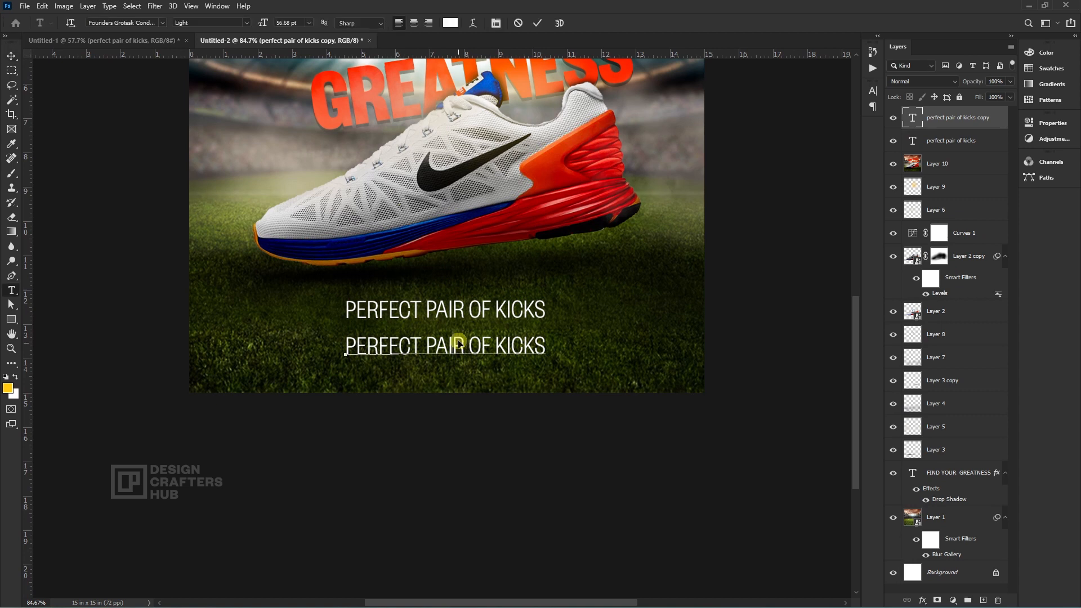
key(ctrl+a)
text(SHOP)
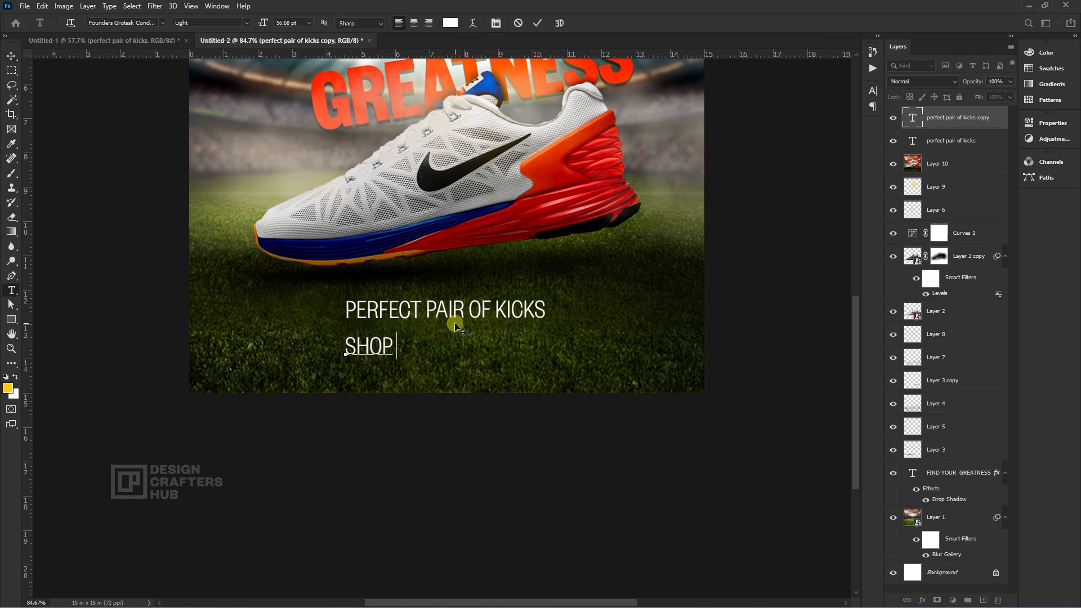
key(ctrl+Return)
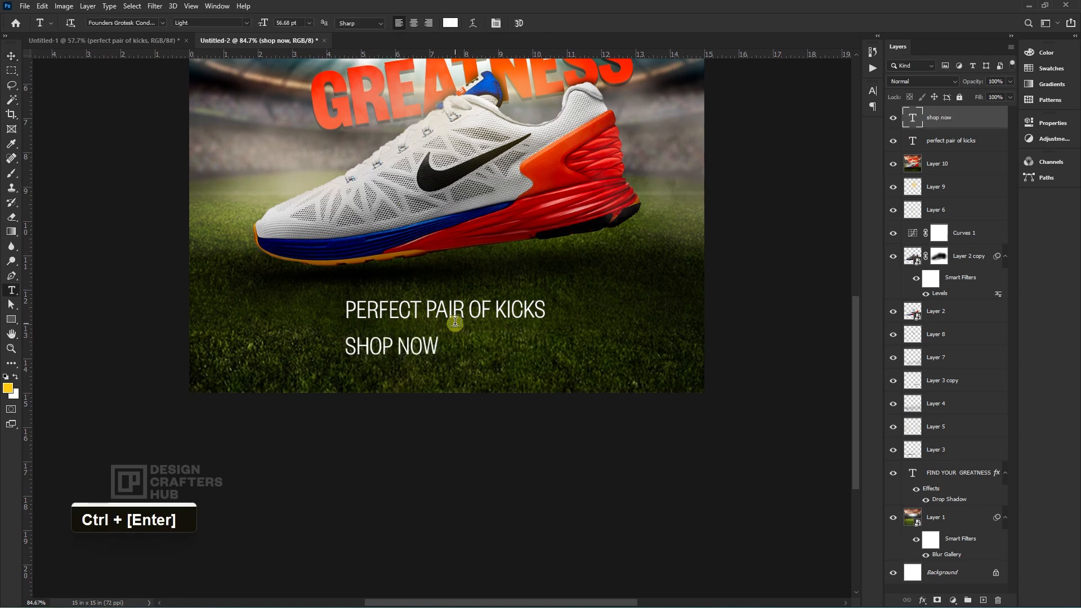
- Set the SHOP NOW text's font to Founders Grotesk Light and scale the text down below the tagline
click(162, 23)
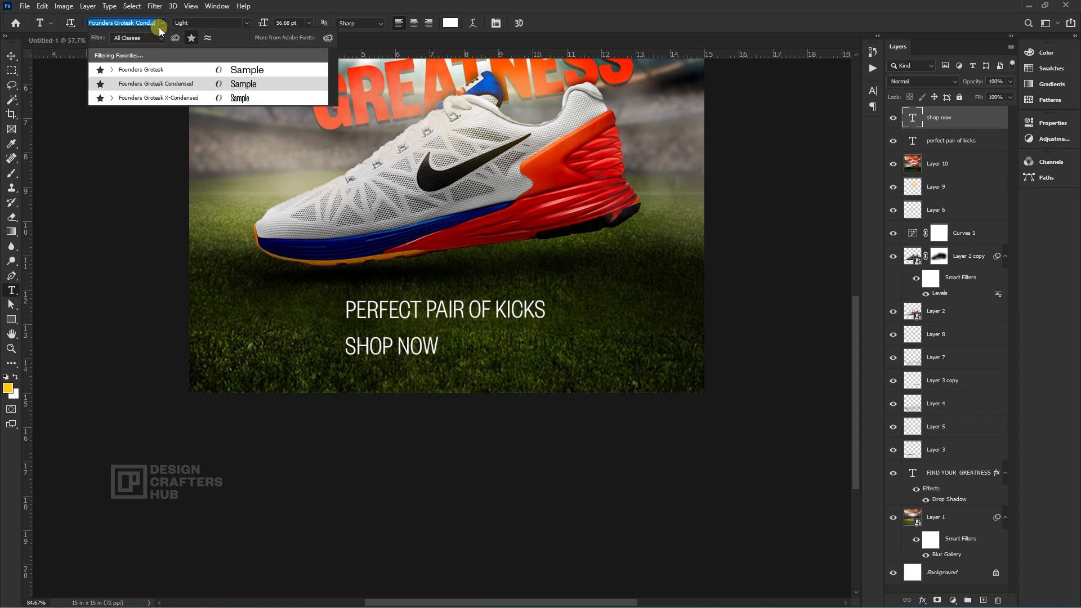
click(156, 67)
key(ctrl+t)
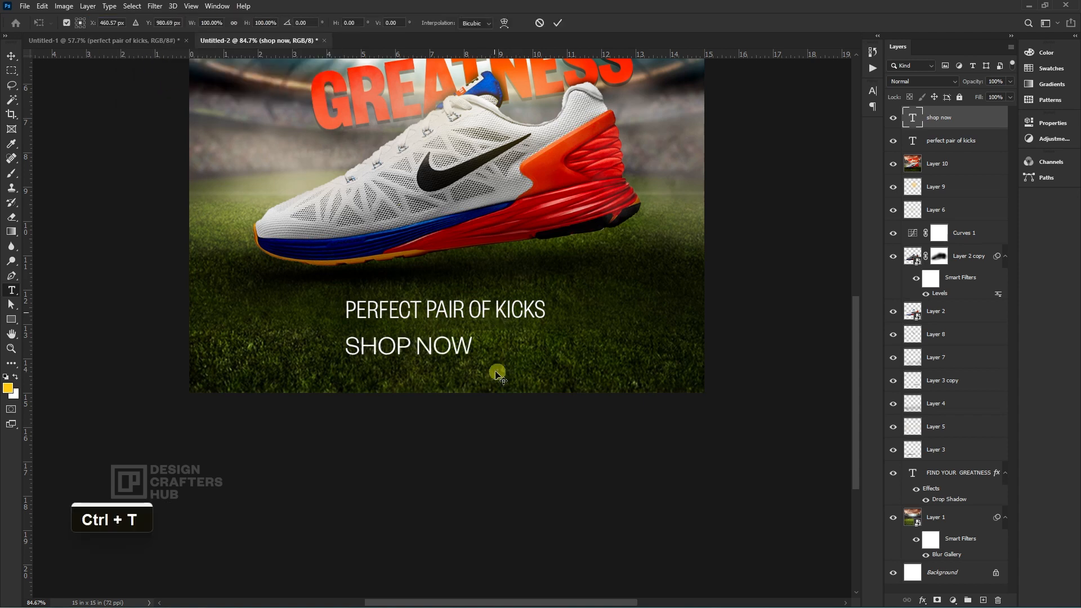
drag(474, 362, 566, 331)
key(Return)
- Draw a 220 x 48 px rectangle beside the SHOP NOW text with no stroke and a red d22700 fill sampled from the shoe
scroll(465, 349, up, 3)
key(v)
click(10, 323)
click(166, 23)
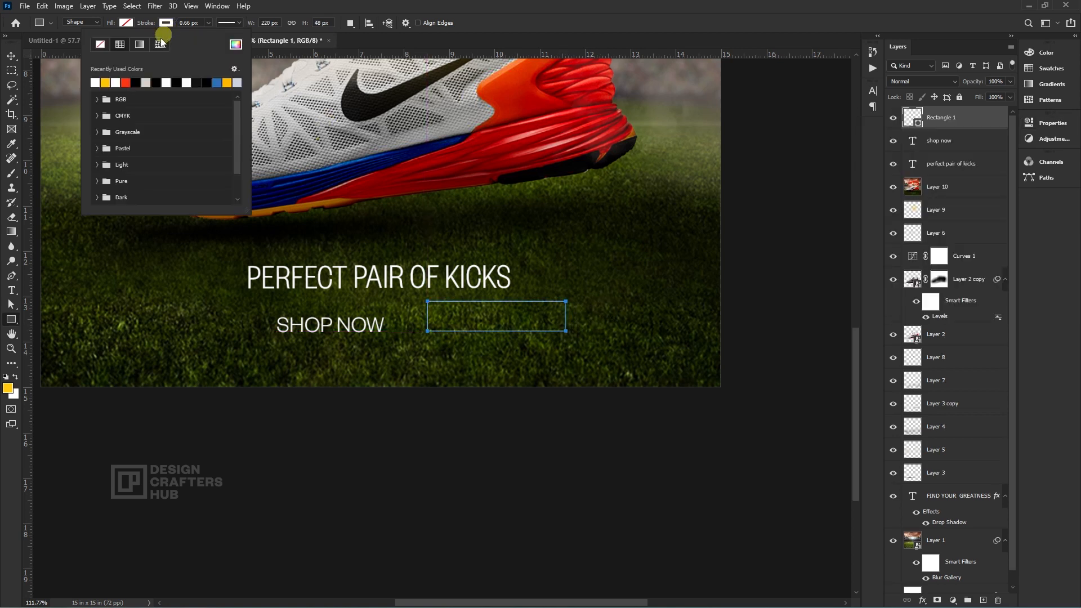
click(101, 47)
click(126, 22)
click(202, 49)
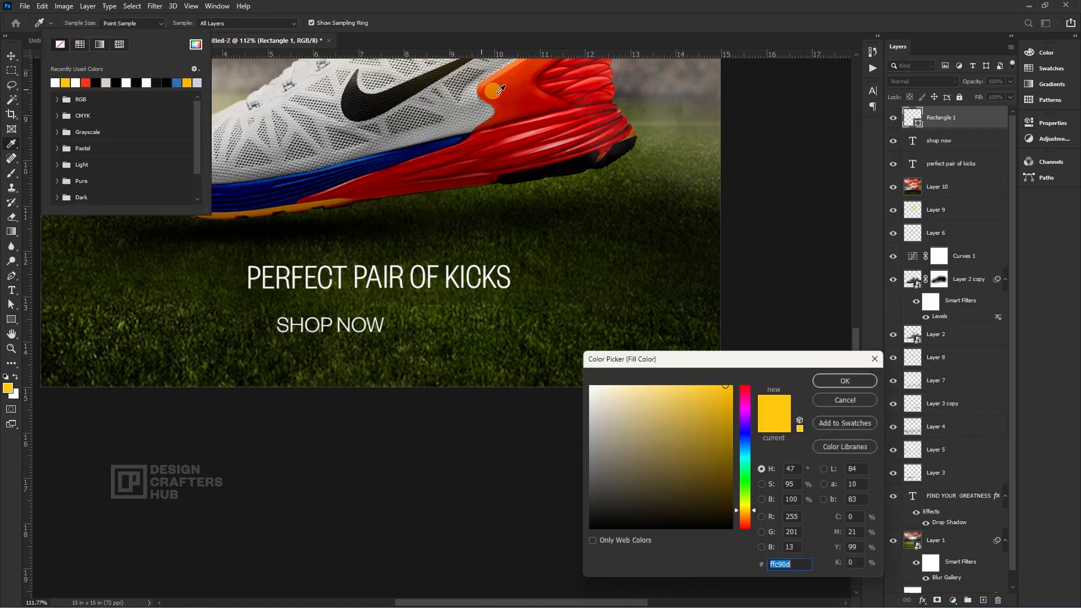
click(518, 86)
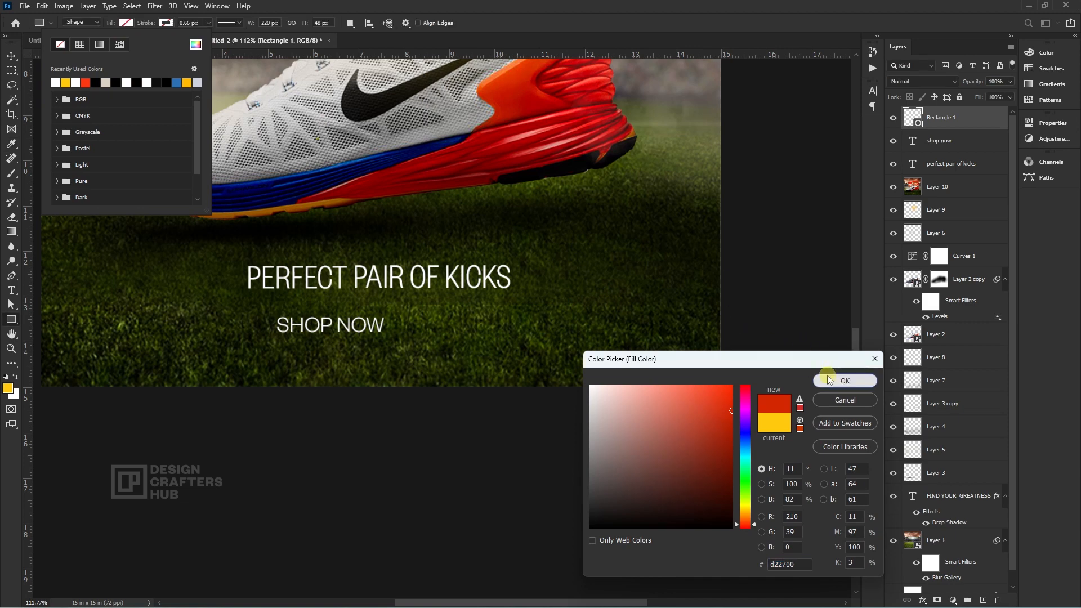
click(832, 379)
click(511, 318)
- Round all four corners of the red rectangle to a 24 px radius
key(a)
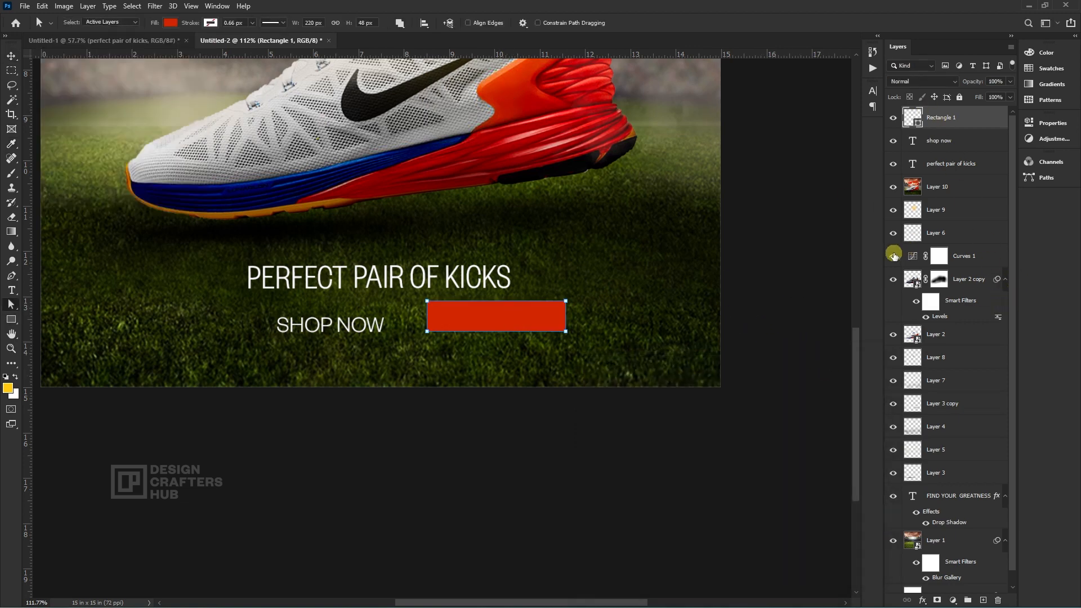
click(1056, 124)
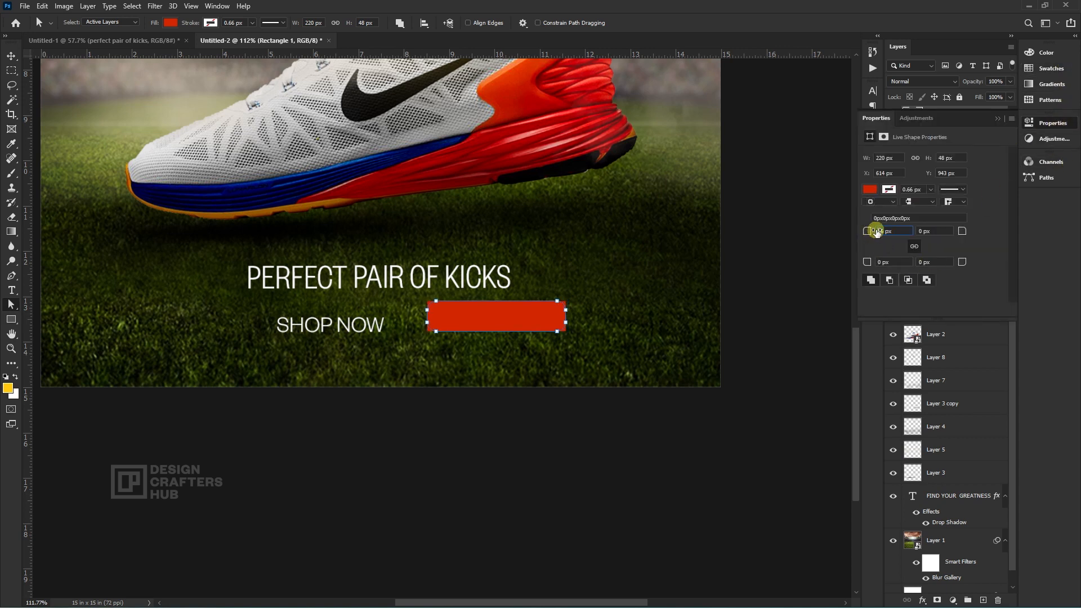
drag(875, 232, 884, 233)
text(24)
key(Return)
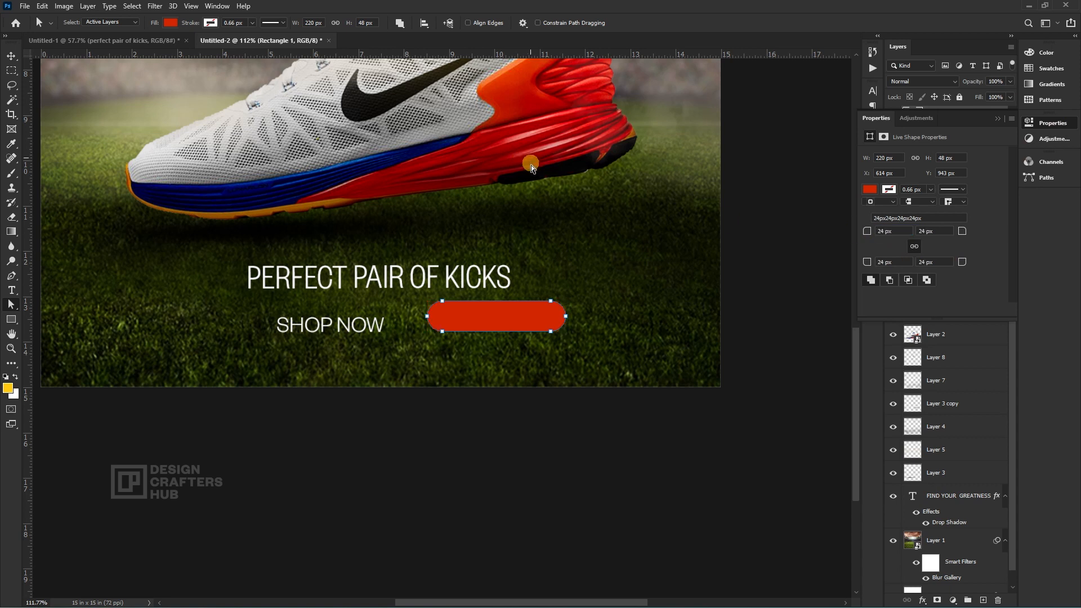
- Move the rounded rectangle over the SHOP NOW text and send it one layer back, behind that text
click(12, 57)
drag(492, 333, 359, 329)
key(ctrl)
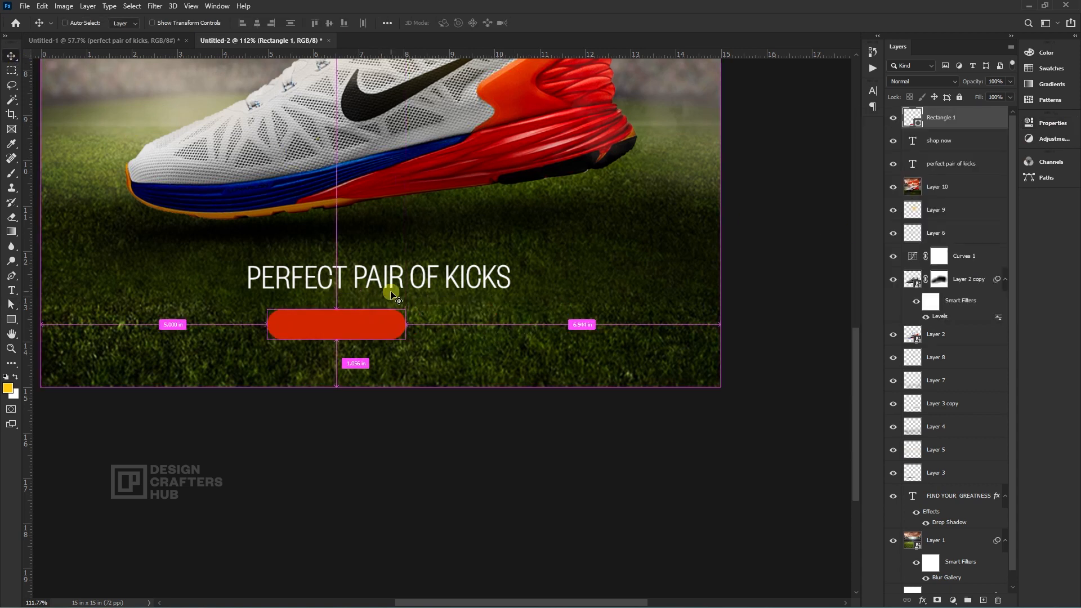
key(ctrl+bracketleft)
- Centre the SHOP NOW text, its rectangle and the tagline horizontally on the canvas, and shift all three up slightly
scroll(366, 321, up, 2)
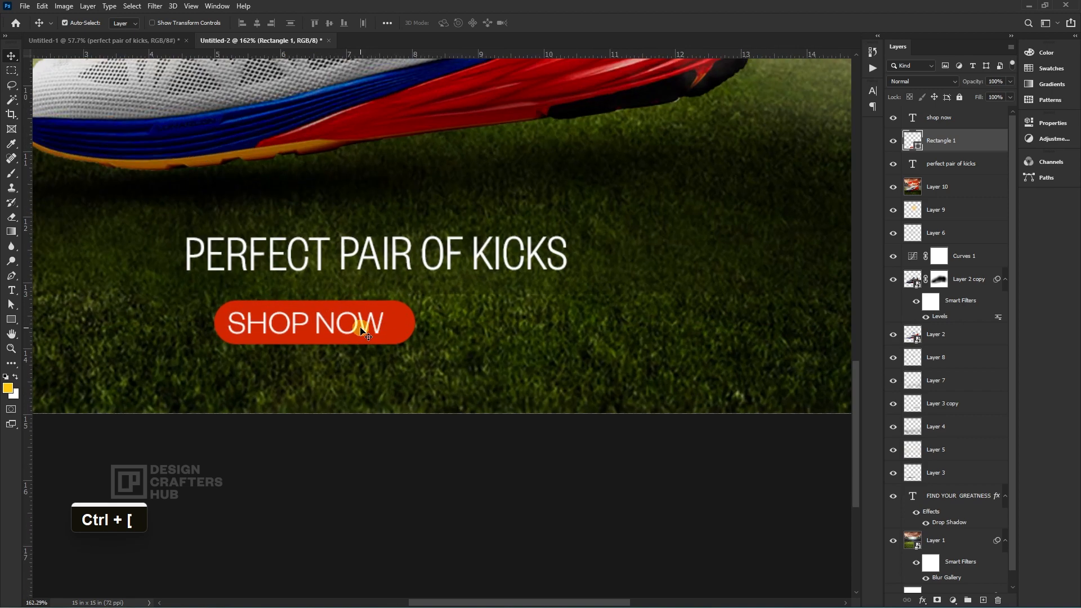
click(392, 326)
shift+click(394, 322)
shift+click(385, 250)
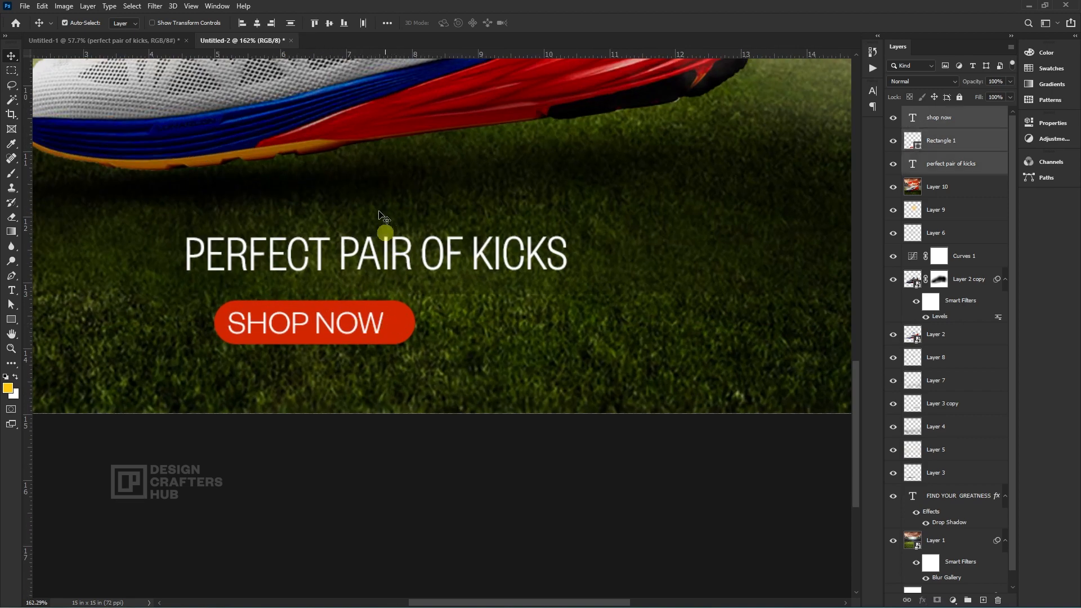
key(ctrl+a)
click(257, 22)
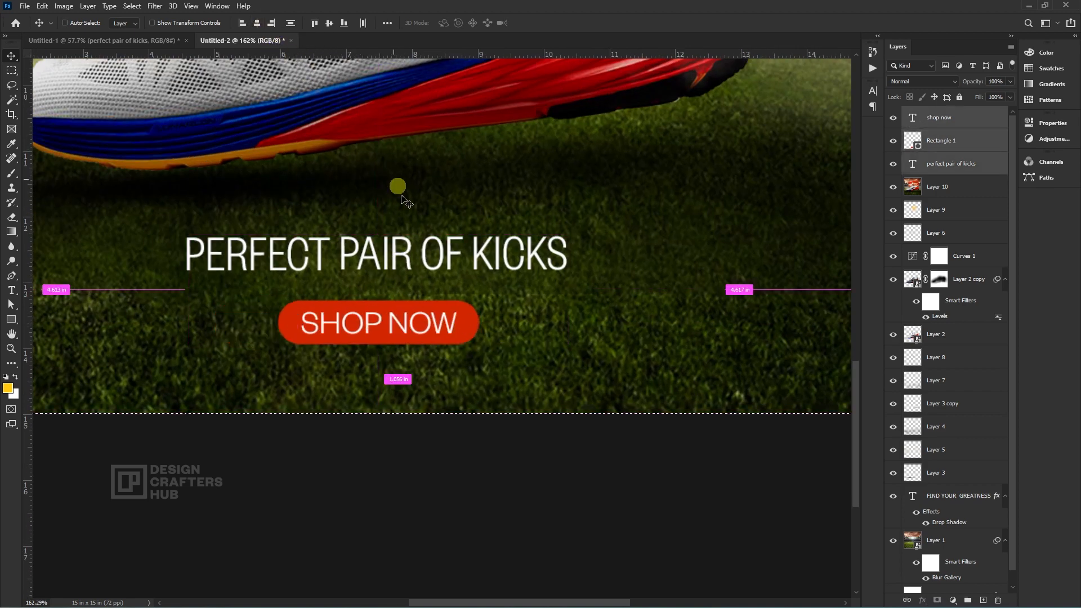
key(ctrl+d)
scroll(482, 282, down, 5)
drag(557, 311, 568, 373)
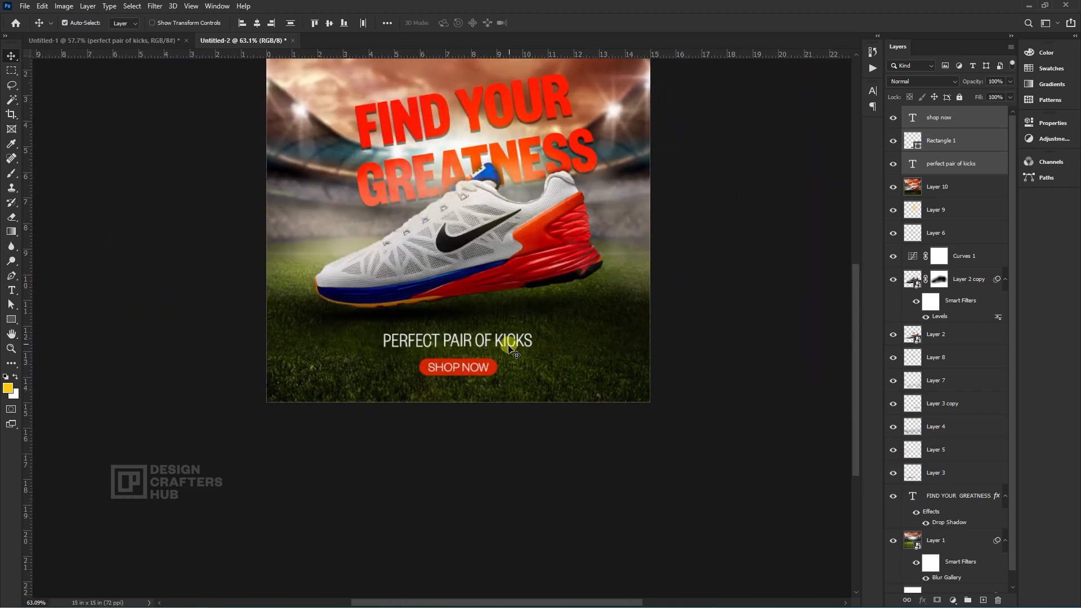
drag(511, 348, 511, 346)
- Select the SHOP NOW text and its rectangle together and nudge them up closer to the tagline
right_click(471, 367)
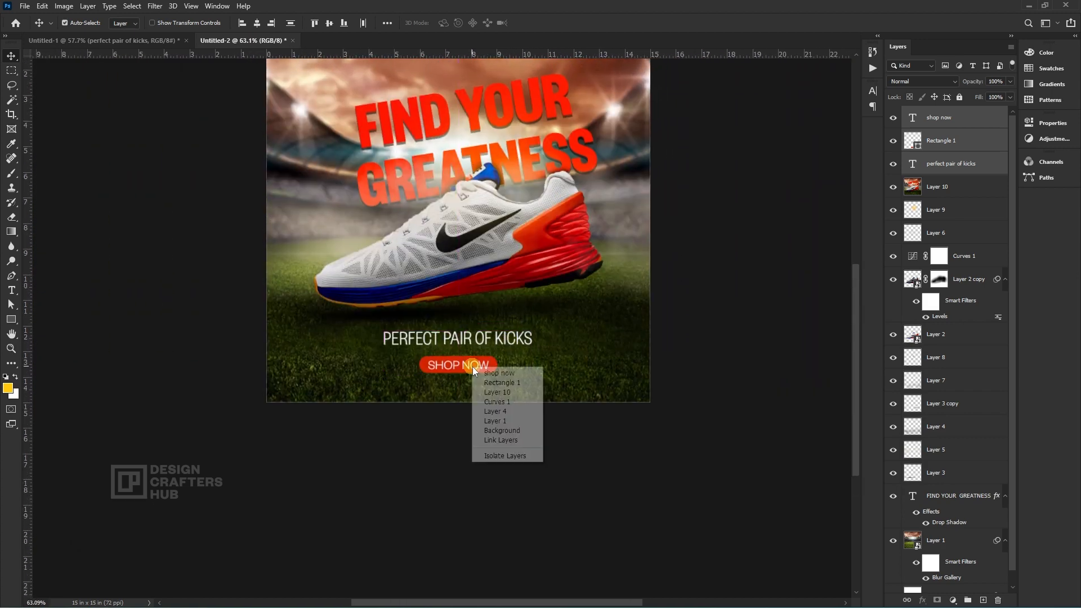
click(488, 373)
right_click(494, 366)
shift+click(510, 372)
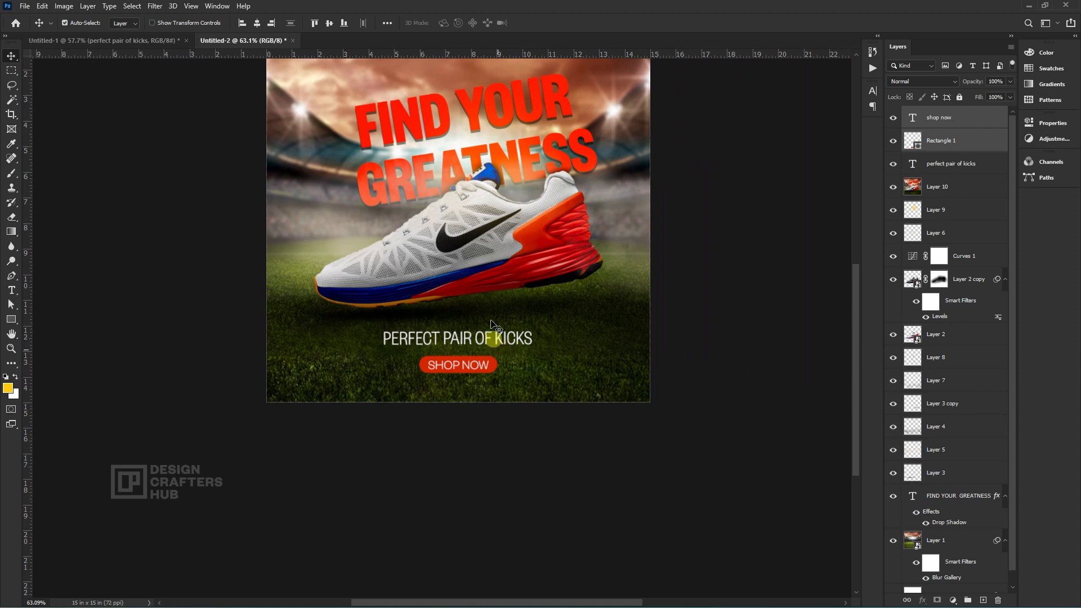
key(Up)
key(Up)
key(Up)
key(Up)
key(Up)
key(Up)
key(Up)
key(Up)
key(Up)
key(Up)
key(Up)
key(Up)
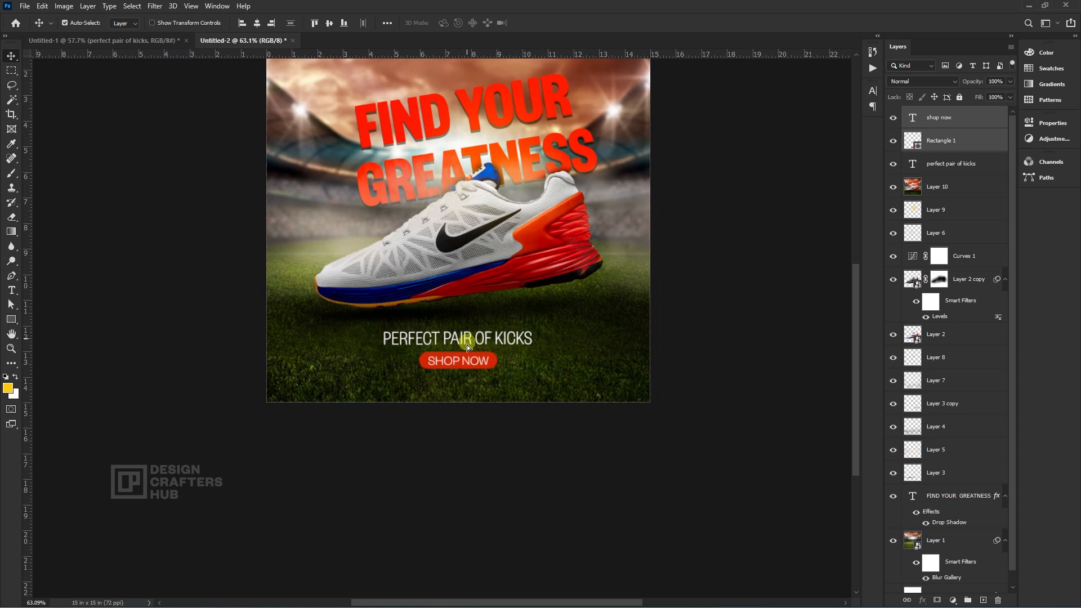
- Move the tagline and SHOP NOW button down together and centre them horizontally on the canvas
drag(467, 342, 467, 354)
key(ctrl+a)
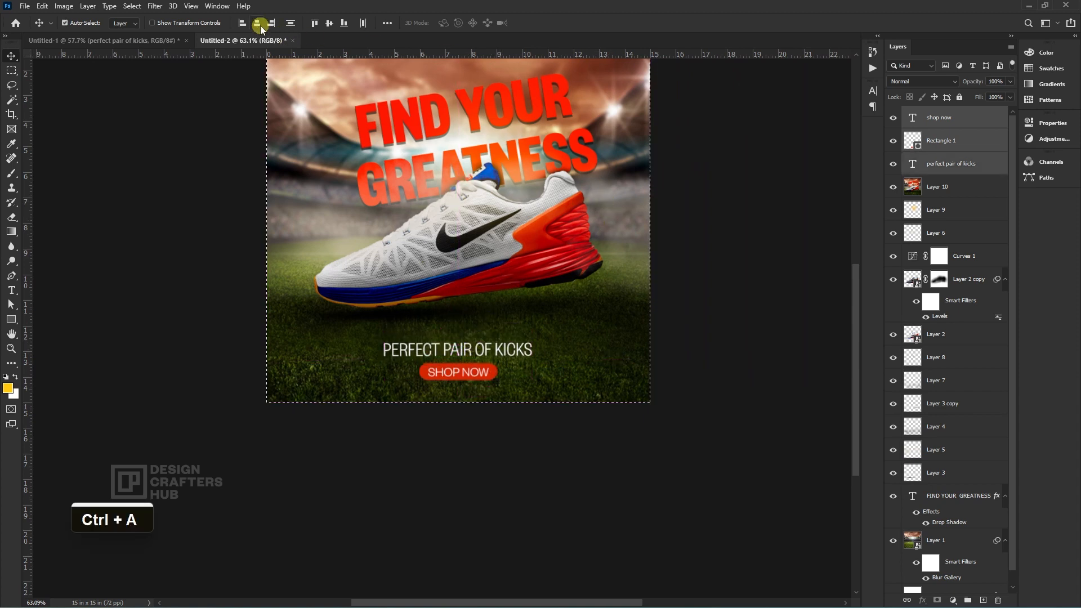
click(260, 27)
key(ctrl+d)
- Stamp all visible layers onto a new layer above the "shop now" text layer
scroll(525, 373, down, 5)
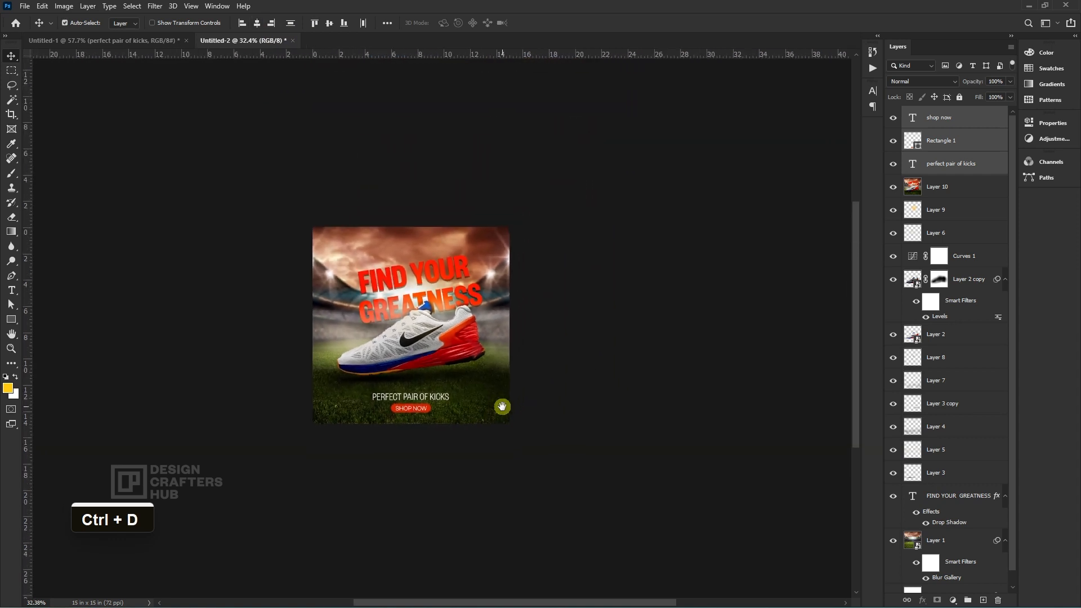
scroll(579, 375, up, 1)
click(955, 118)
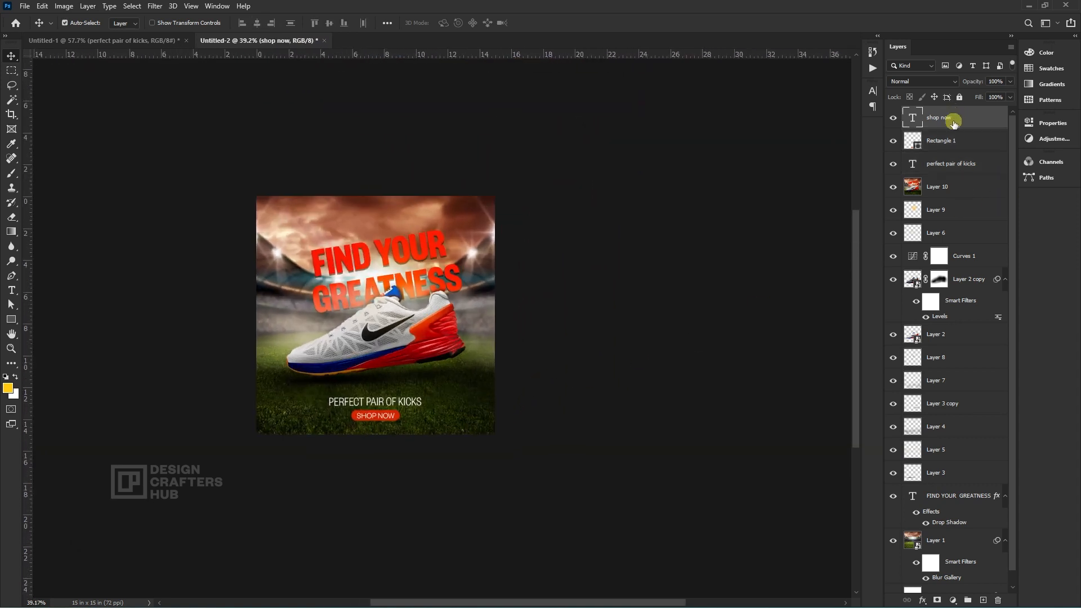
key(ctrl+alt+shift+e)
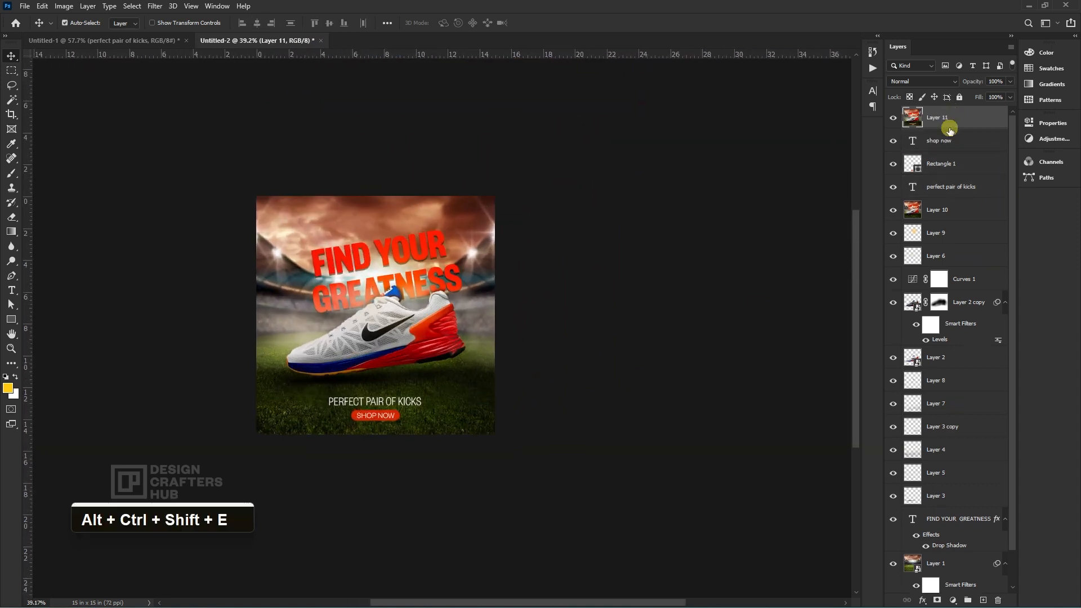
- Apply a Camera Raw filter to the stamped top layer with Clarity at +6 and Vignette at -23
click(155, 6)
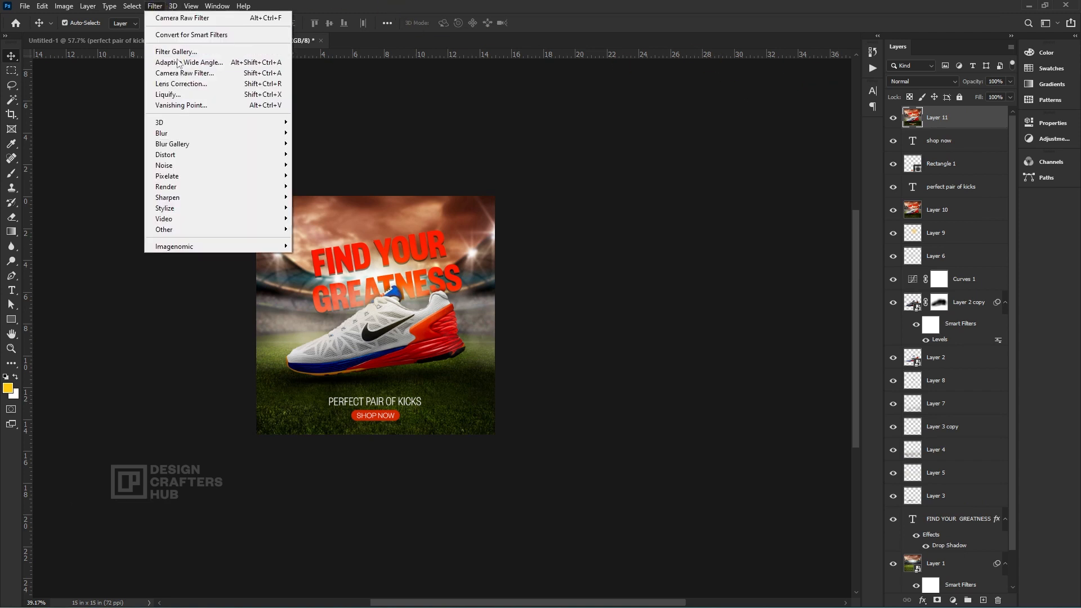
click(189, 74)
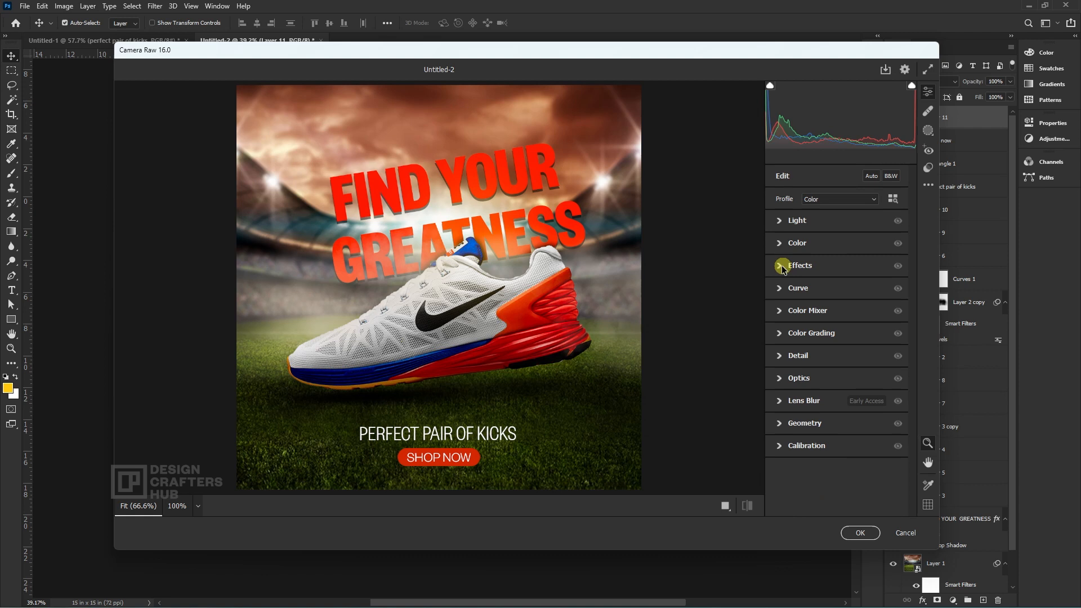
click(780, 265)
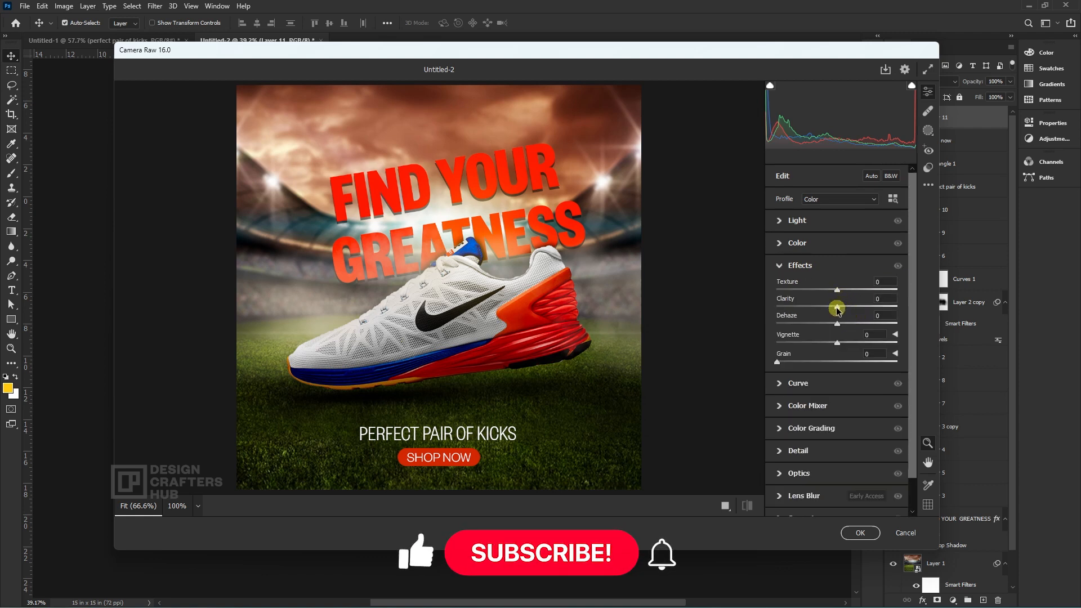
drag(836, 307, 824, 347)
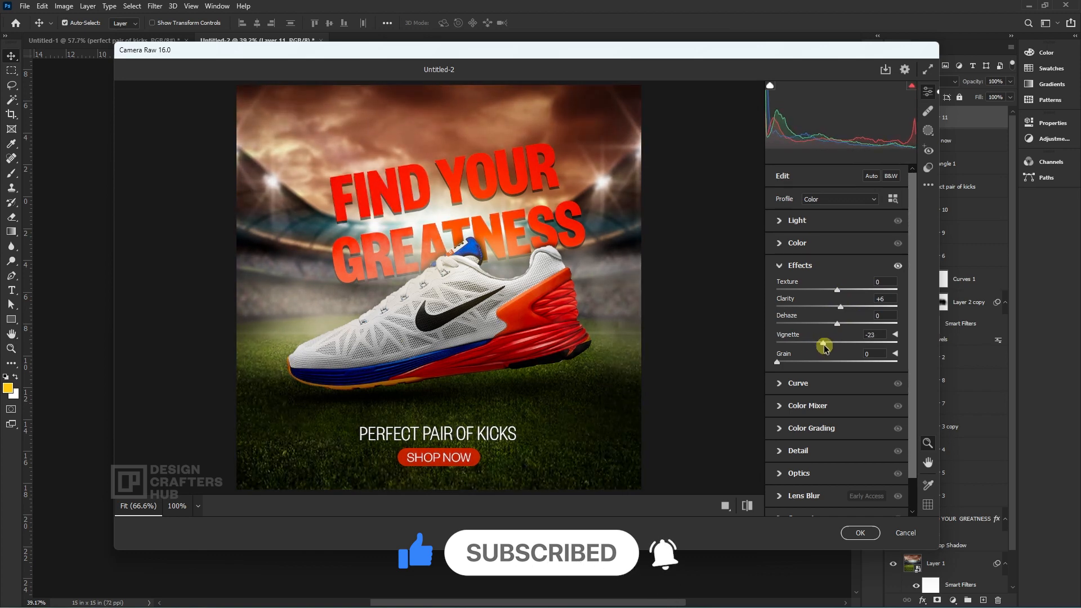
click(859, 533)
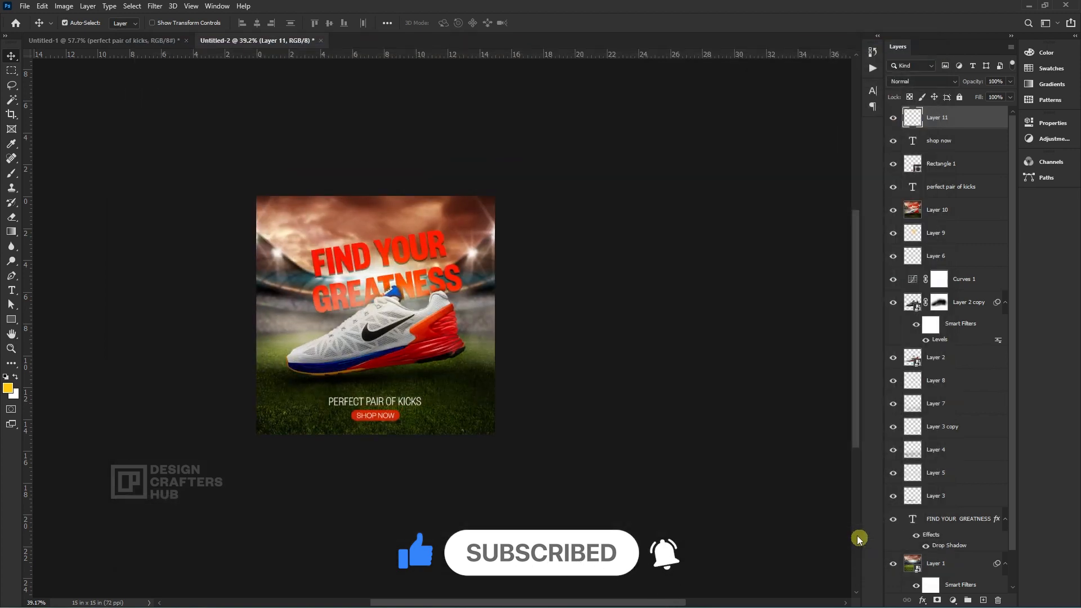
- Examine the finished shoe advertisement up close and as a whole, and deselect the top layer
scroll(526, 343, up, 1)
drag(472, 339, 510, 334)
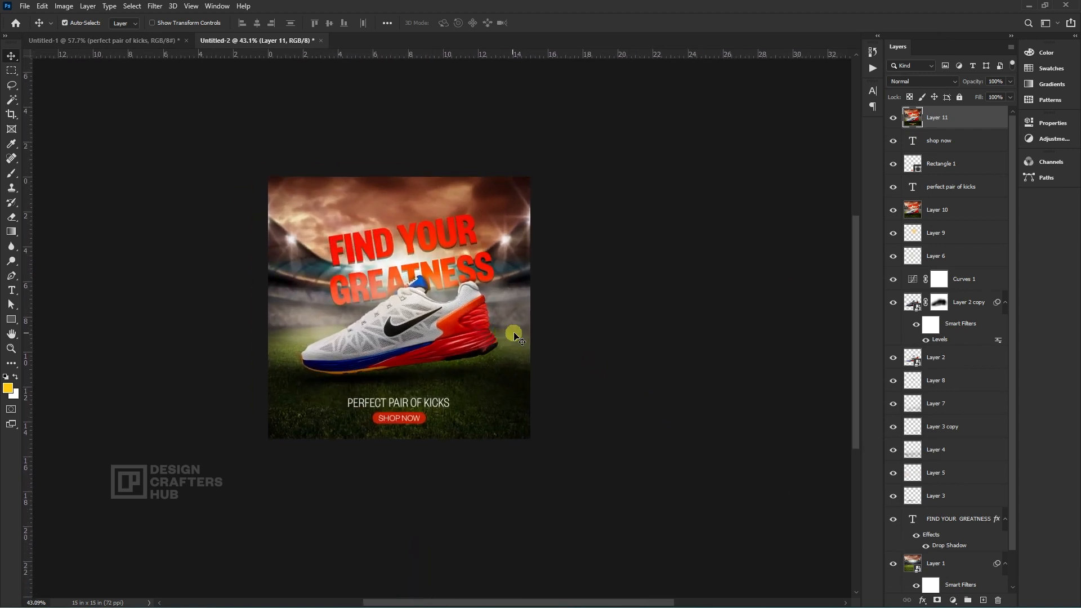
scroll(510, 334, up, 1)
drag(443, 358, 507, 388)
scroll(525, 378, up, 2)
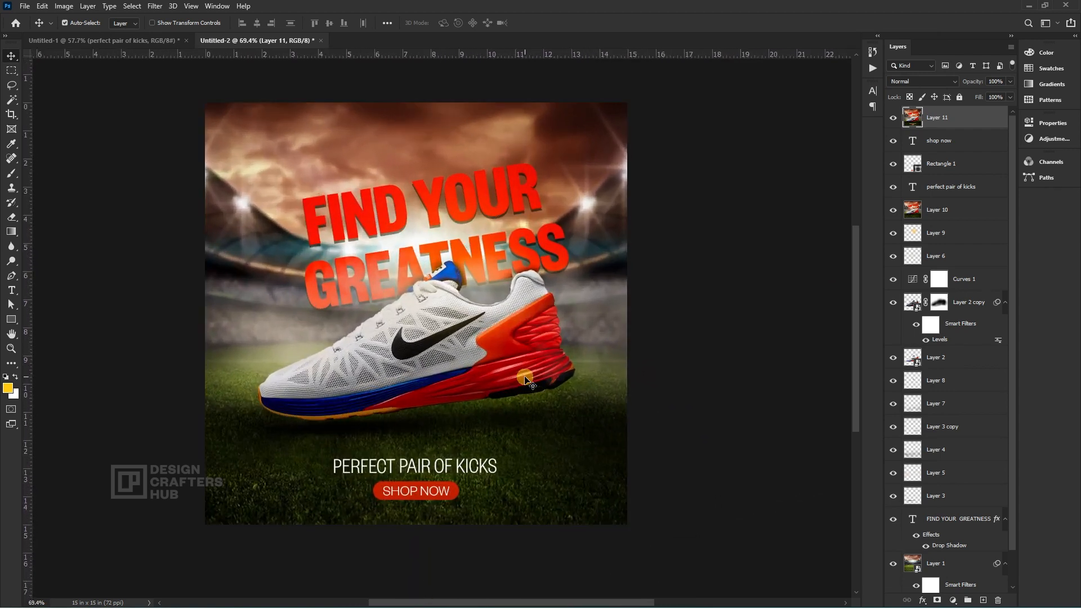
scroll(525, 378, down, 1)
click(686, 359)
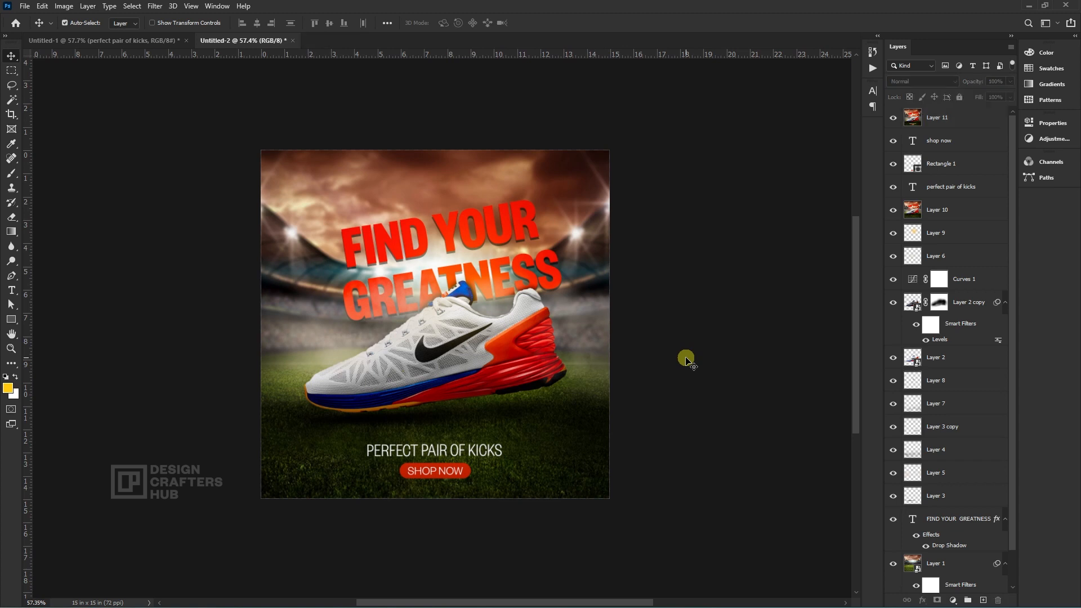